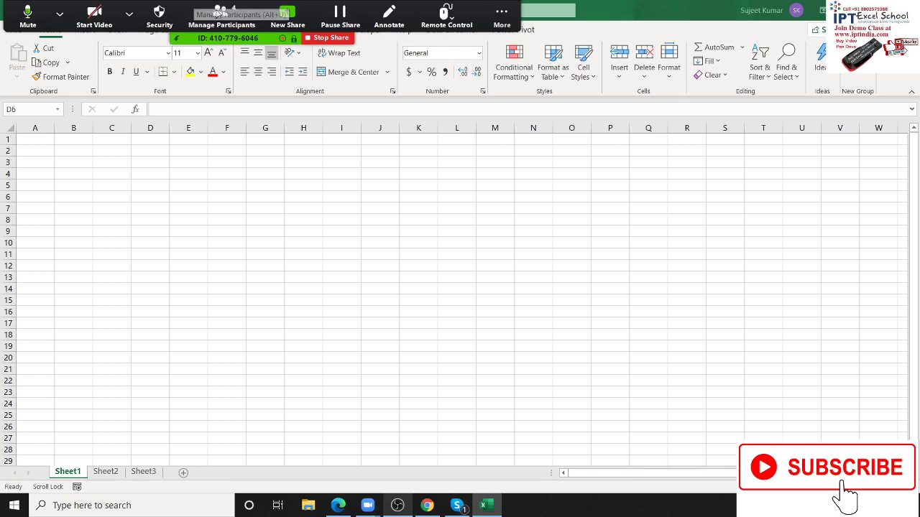
In Zoom, grant Allow Record to each of the three participants, then close the Participants list.
click(397, 507)
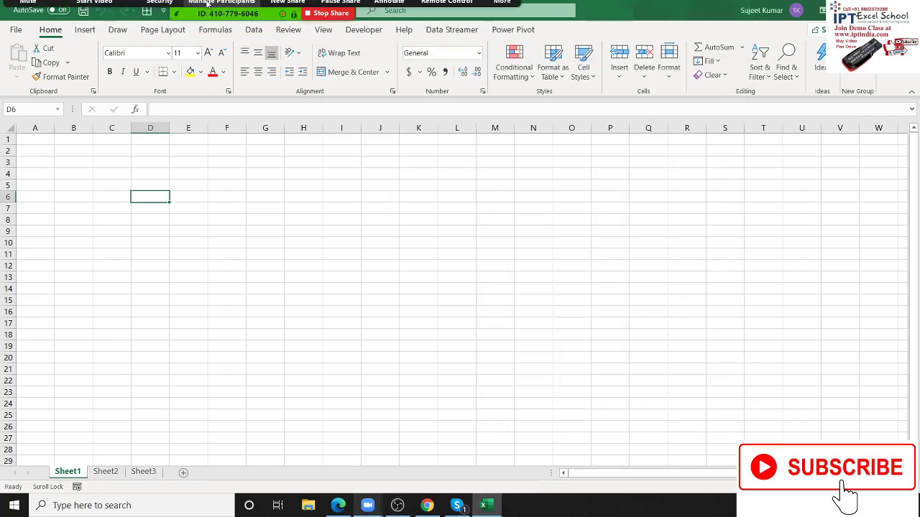
click(227, 19)
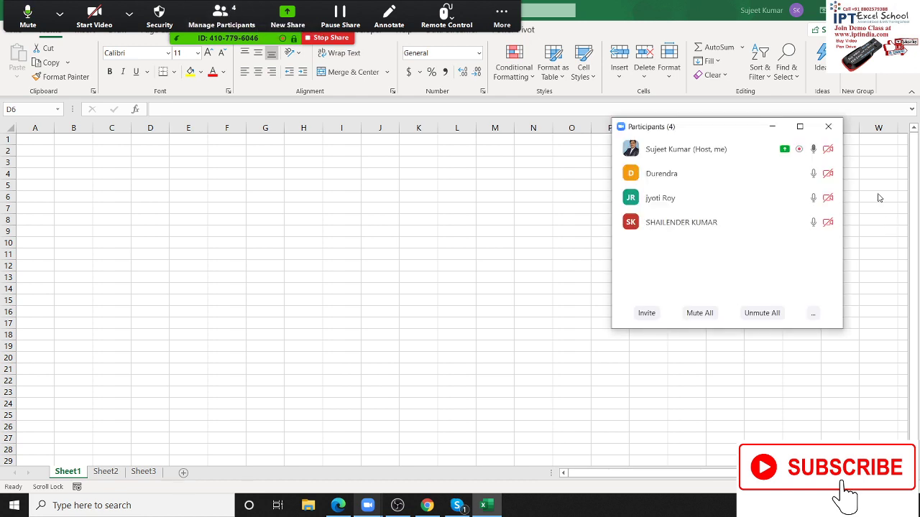
click(811, 173)
click(866, 224)
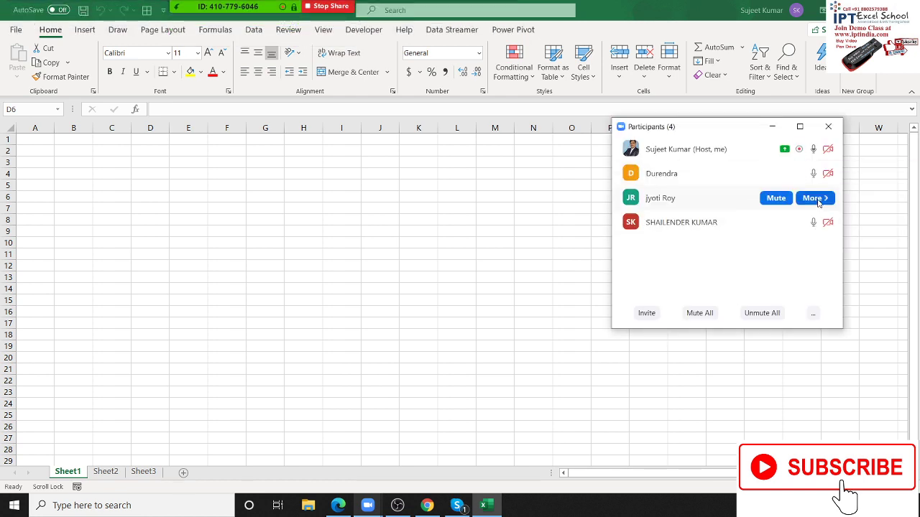
click(814, 197)
click(848, 246)
click(819, 223)
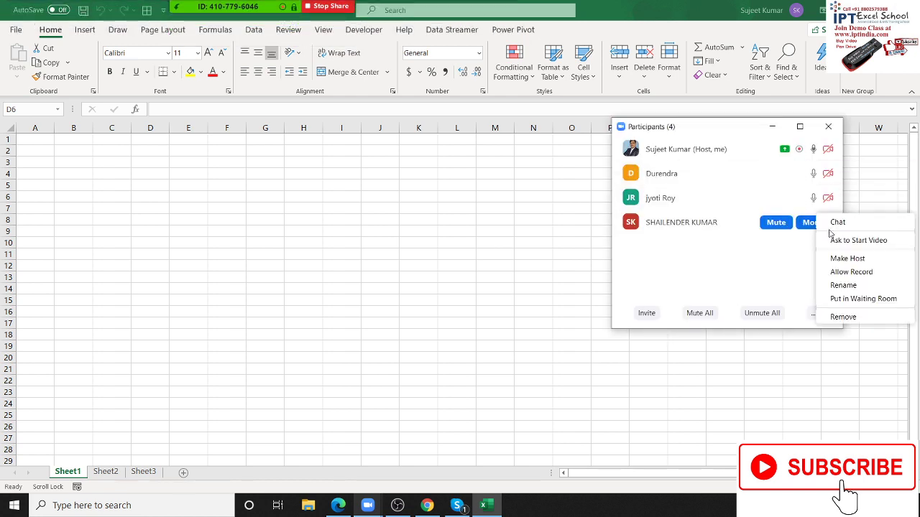
click(852, 268)
click(832, 129)
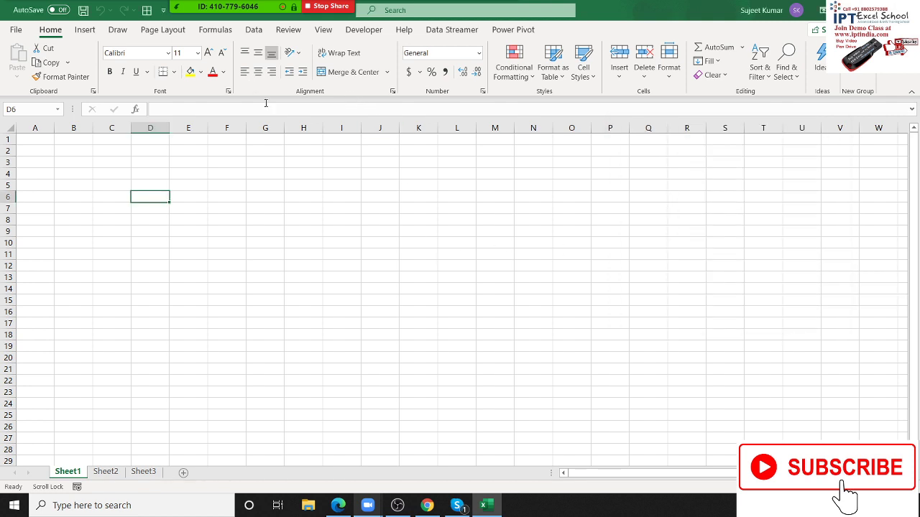
Enter 123465 into cell E6 on Sheet1.
click(286, 181)
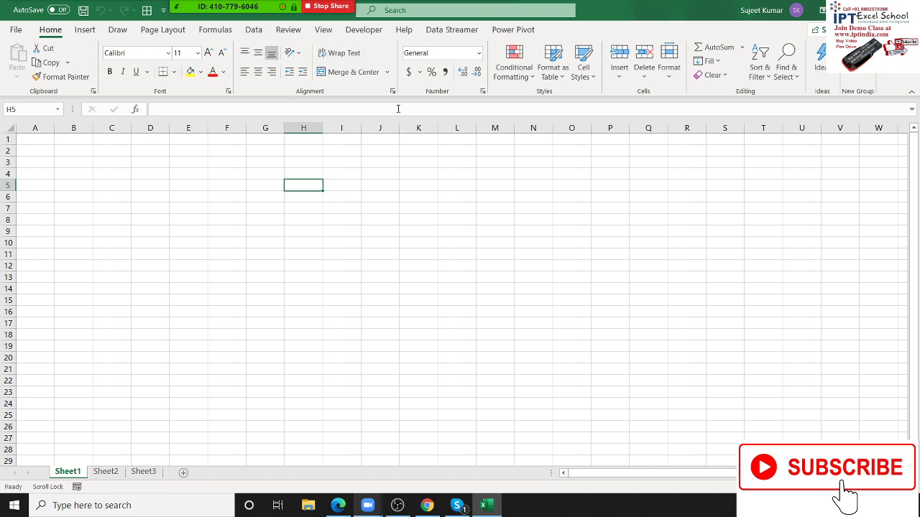
click(46, 142)
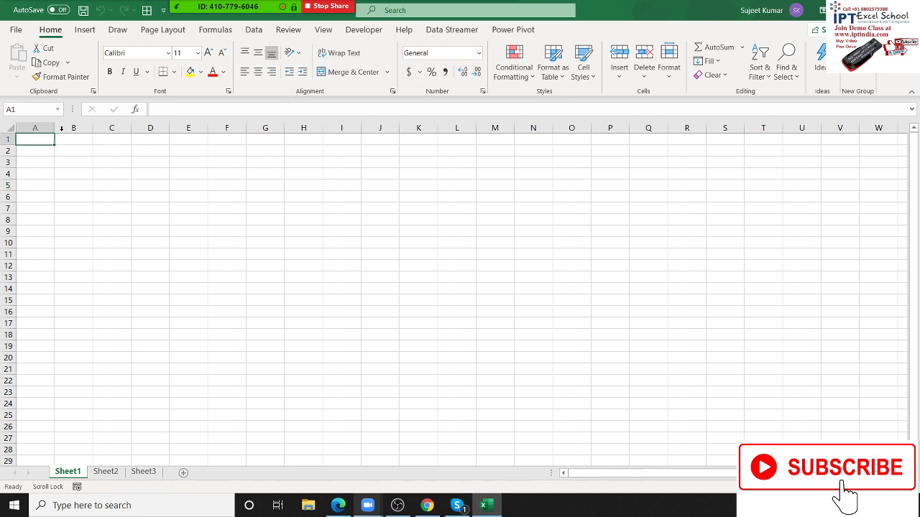
click(172, 202)
text(123465)
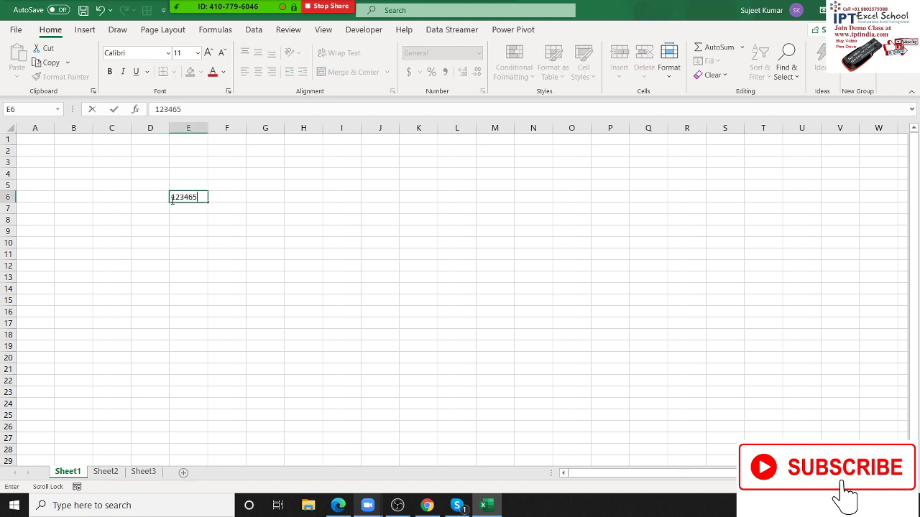
key(Return)
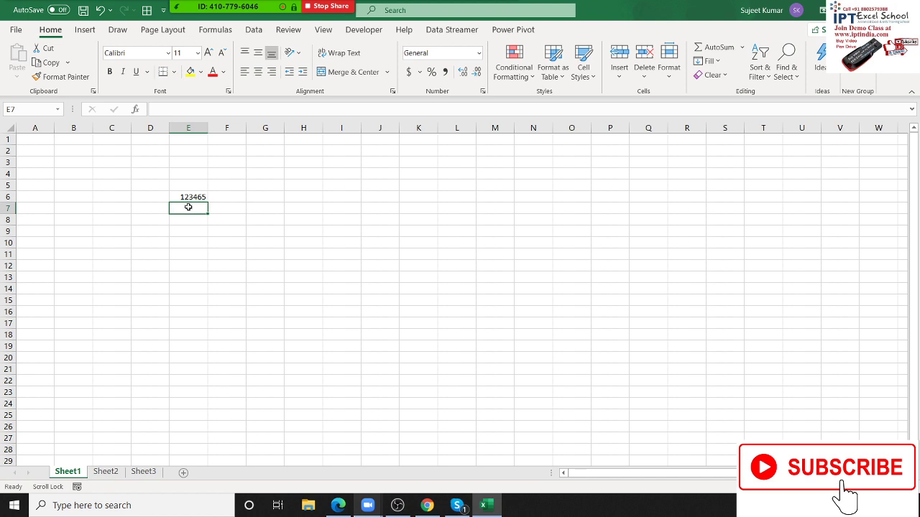
Edit E6 to remove the extra 4, correcting it to 12365.
double_click(193, 197)
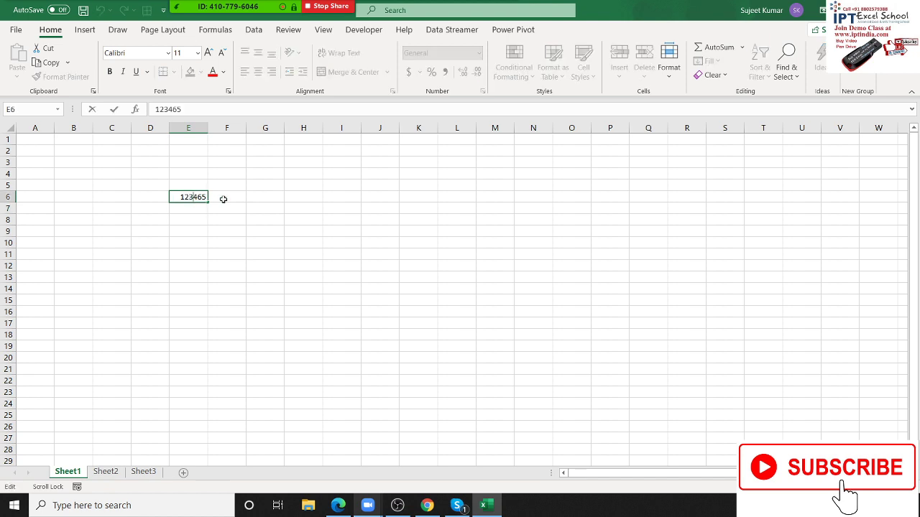
key(Delete)
key(Return)
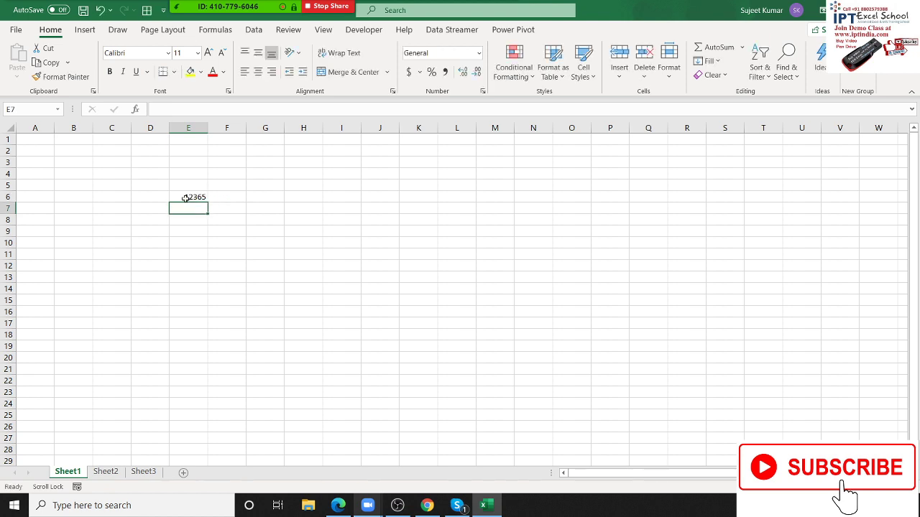
click(185, 198)
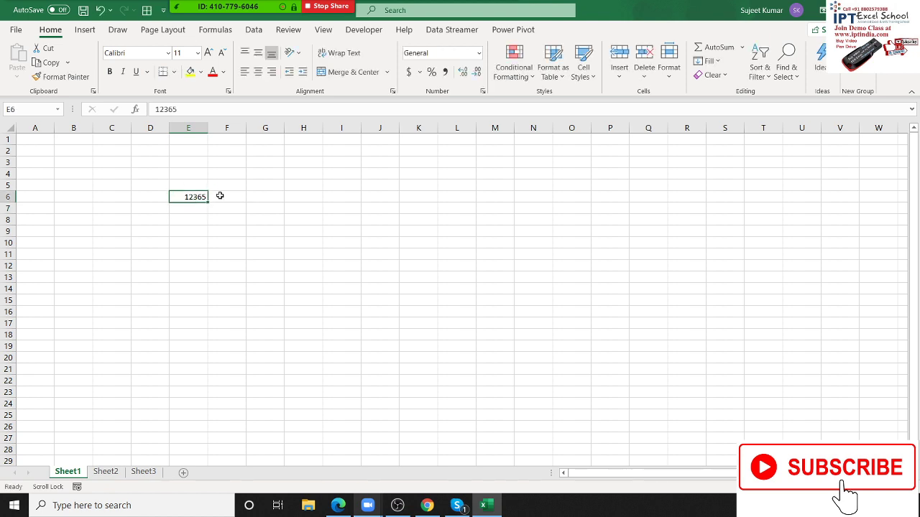
Apply the Accounting format to E6 so it reads $12,365.00, and show its currency choices.
click(478, 54)
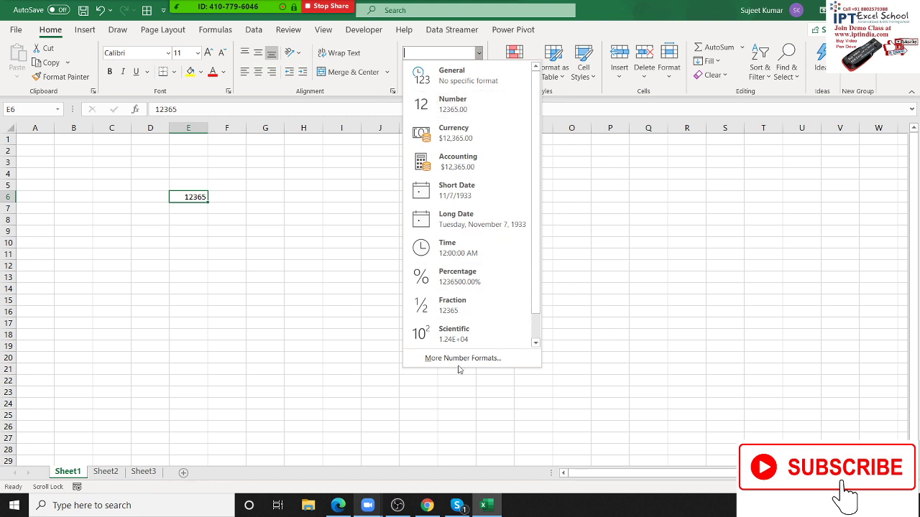
click(395, 86)
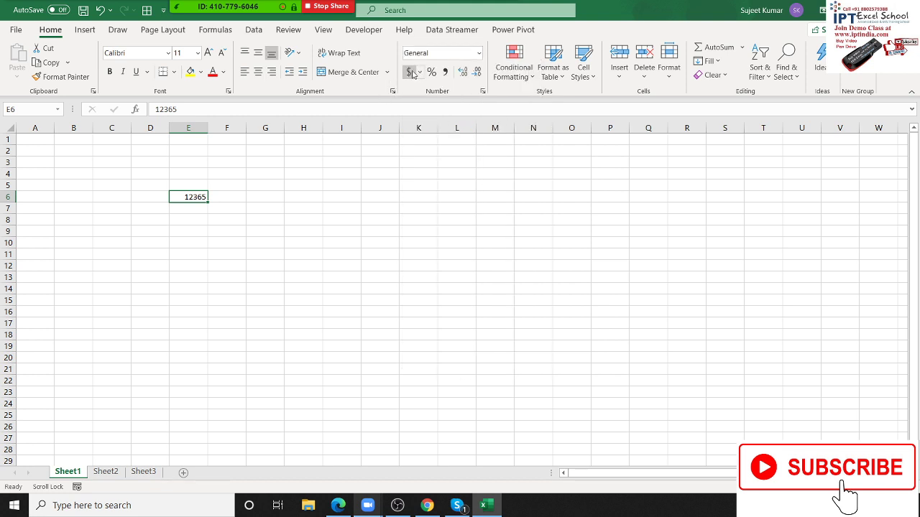
click(410, 73)
click(421, 73)
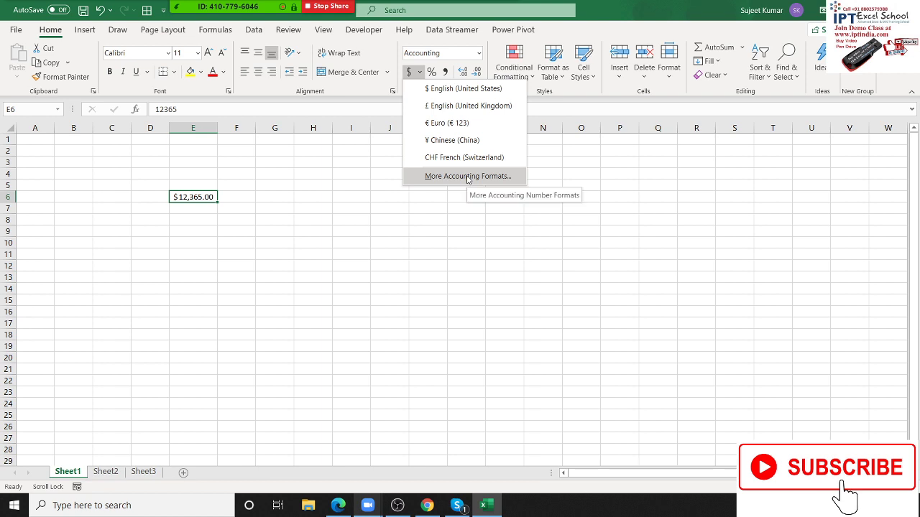
Dismiss the currency list, try Decrease Decimal, then undo E6 back to General 12365.
click(394, 97)
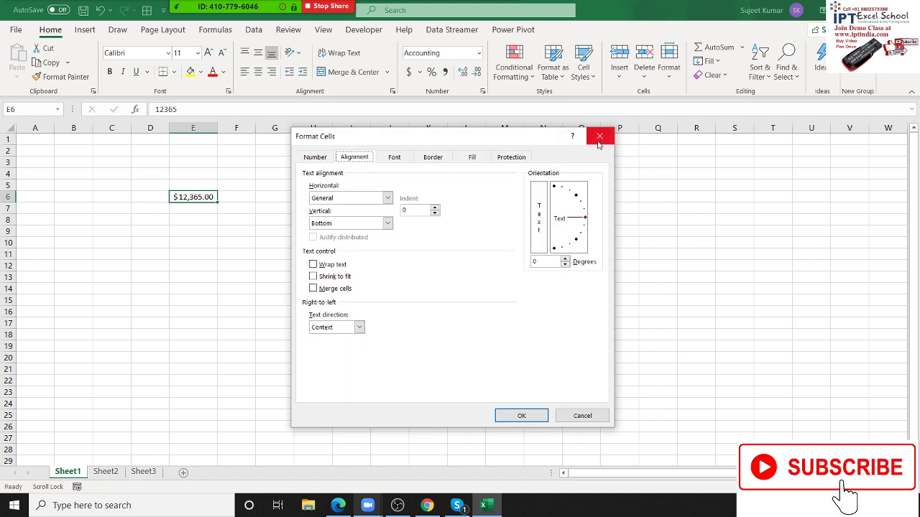
click(596, 136)
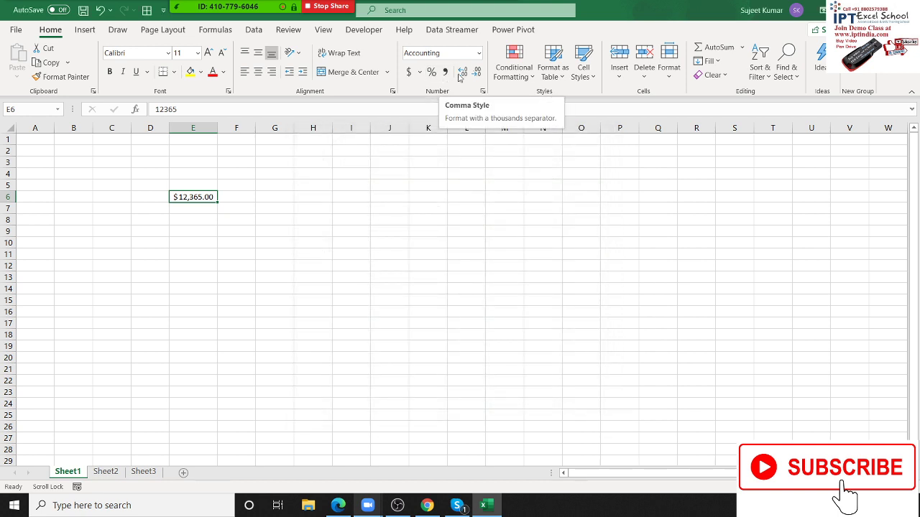
click(477, 73)
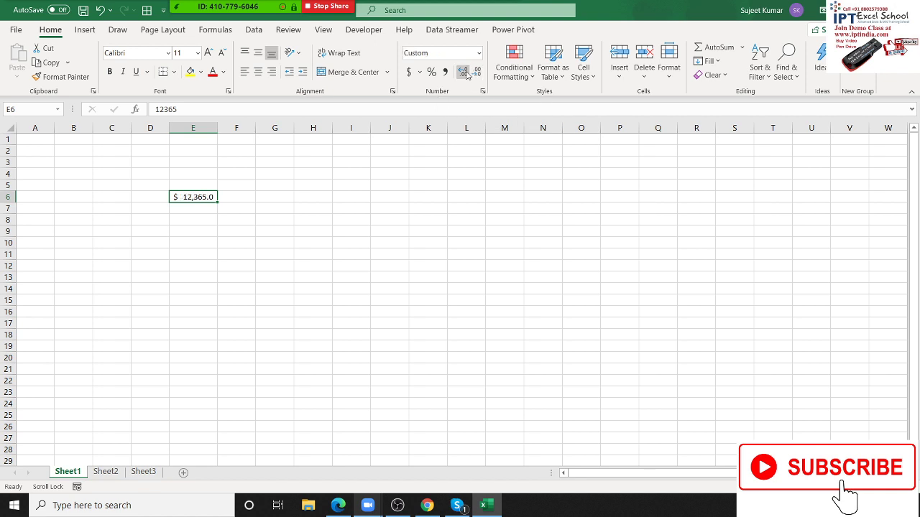
key(ctrl+z)
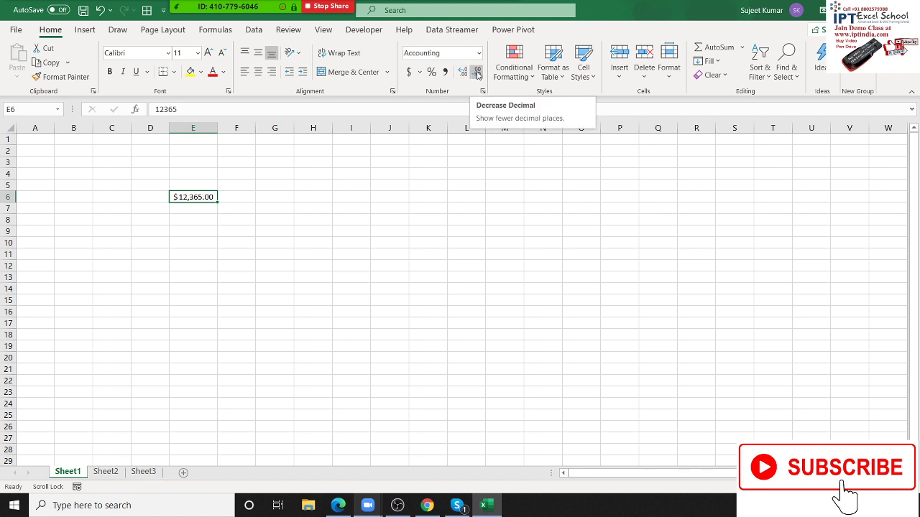
key(ctrl+y)
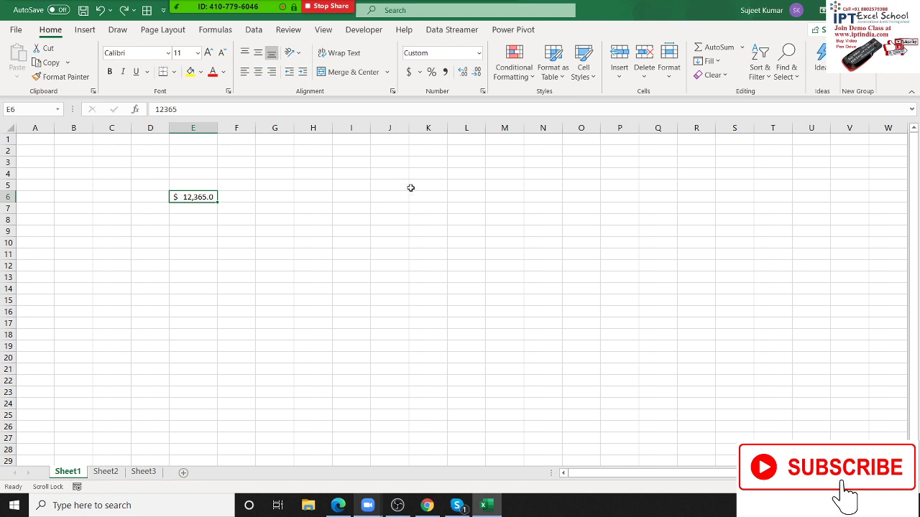
key(ctrl+z)
key(ctrl+z)
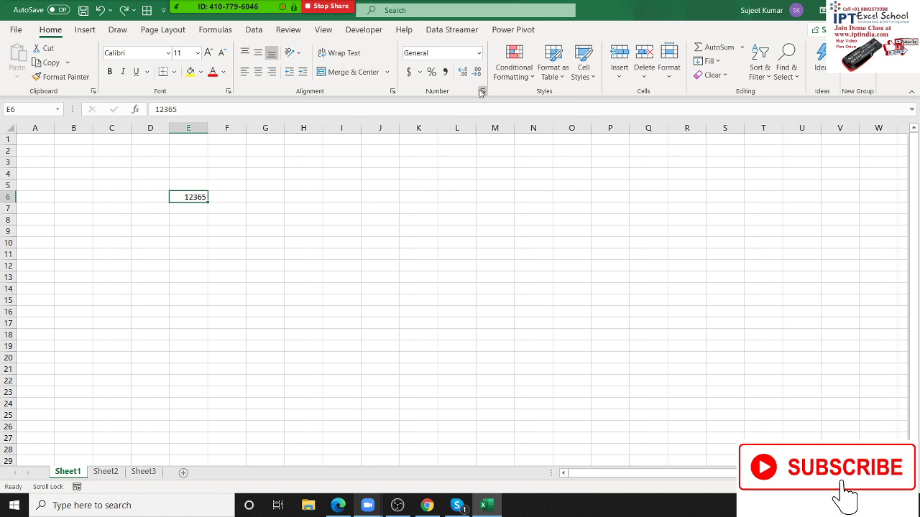
Open Format Cells for E6 from its right-click menu and move the dialog clear of E6.
click(483, 91)
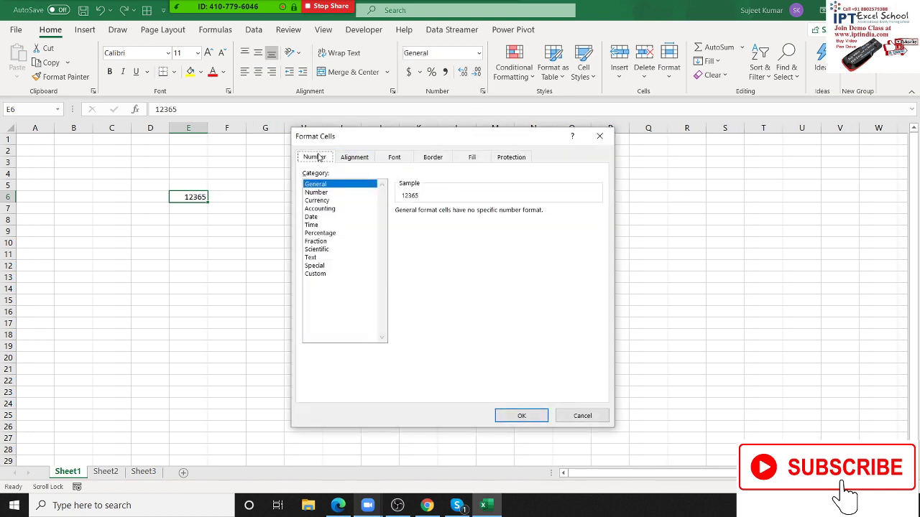
key(Escape)
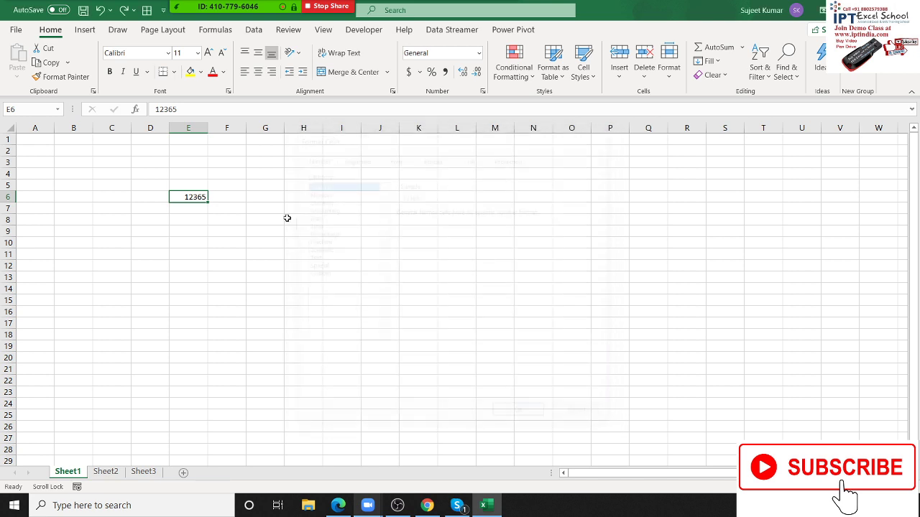
right_click(198, 195)
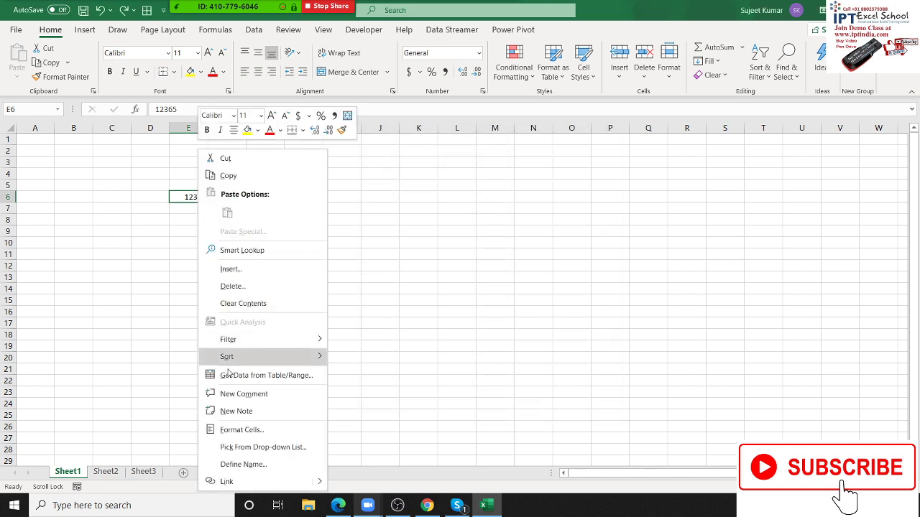
click(241, 430)
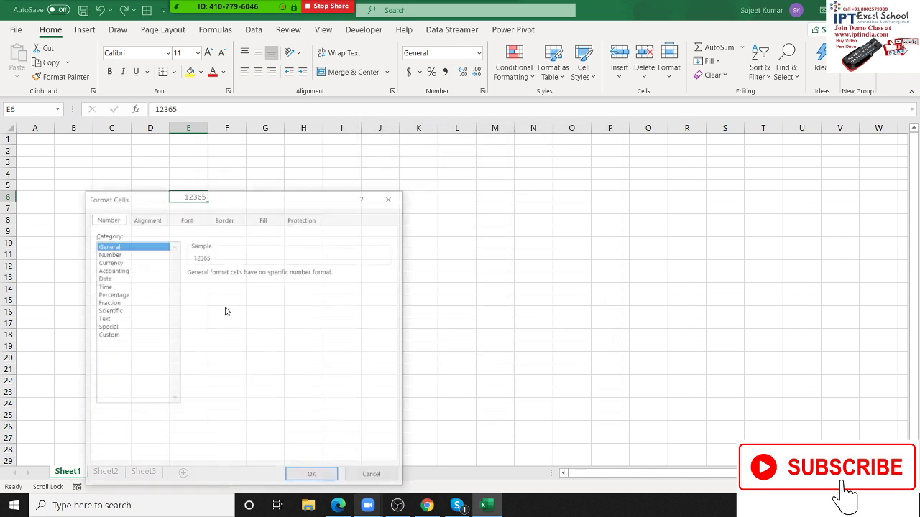
drag(212, 196, 485, 119)
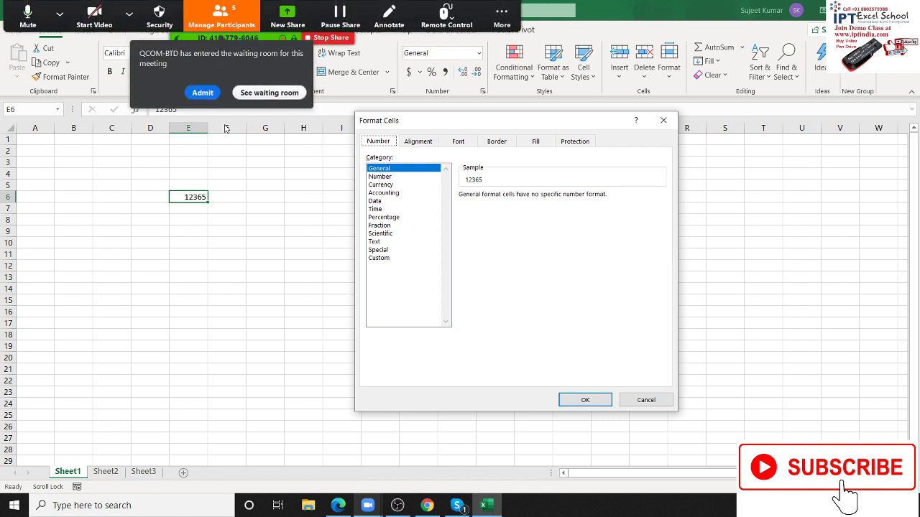
Check the Zoom participants list, with one attendee waiting, then close it.
click(233, 13)
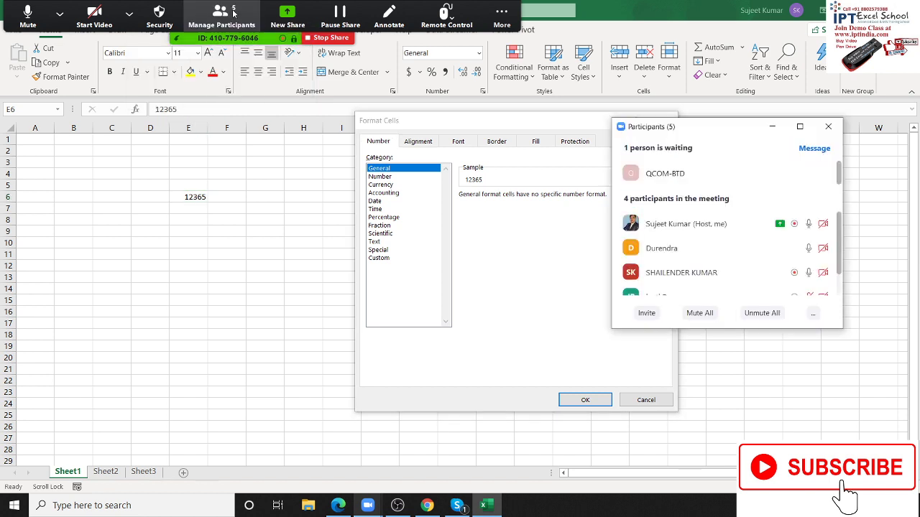
scroll(790, 248, down, 1)
mouse_move(813, 173)
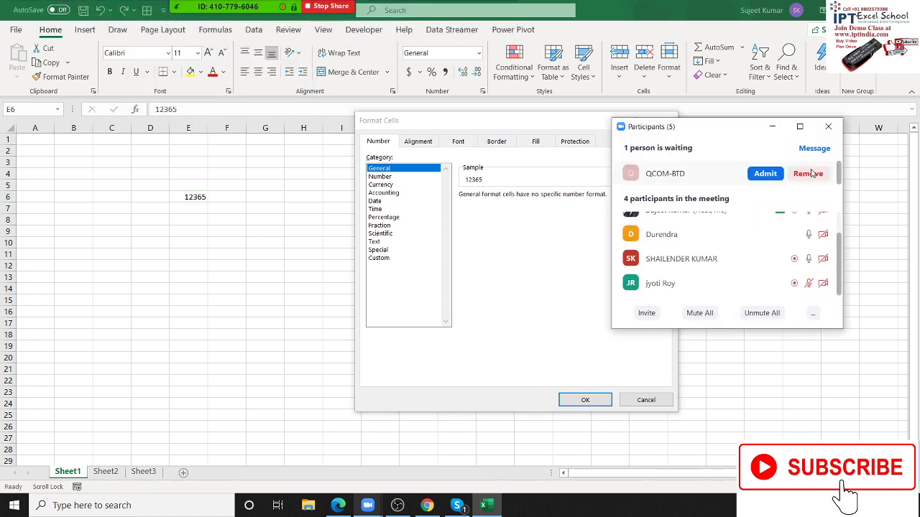
mouse_move(662, 258)
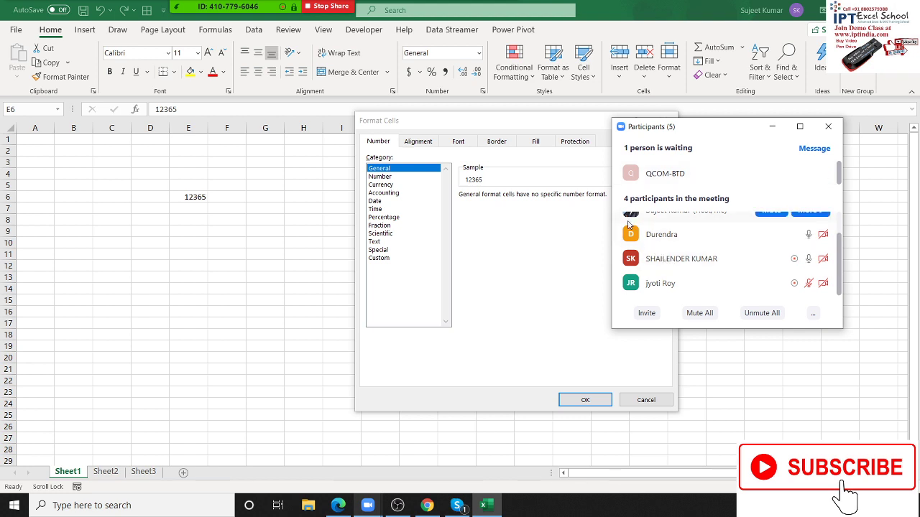
click(828, 127)
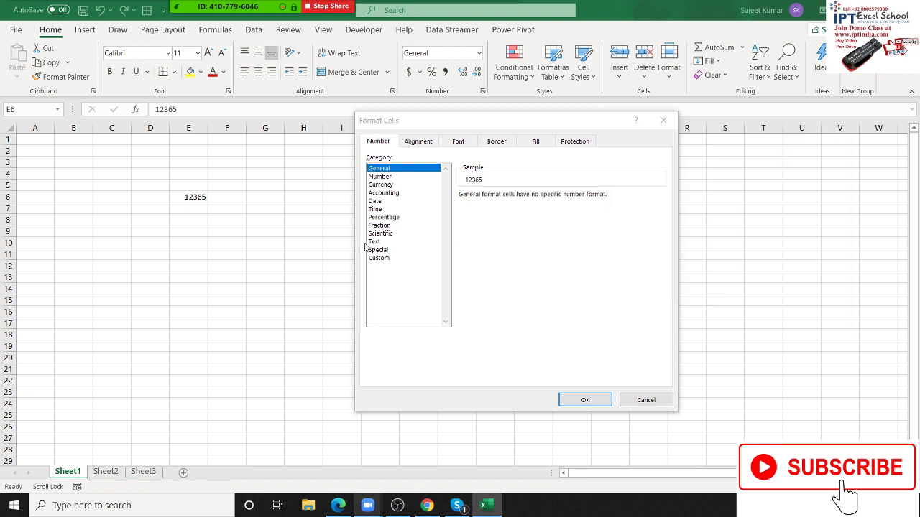
Choose the Currency category for E6 and open its Symbol list.
click(386, 260)
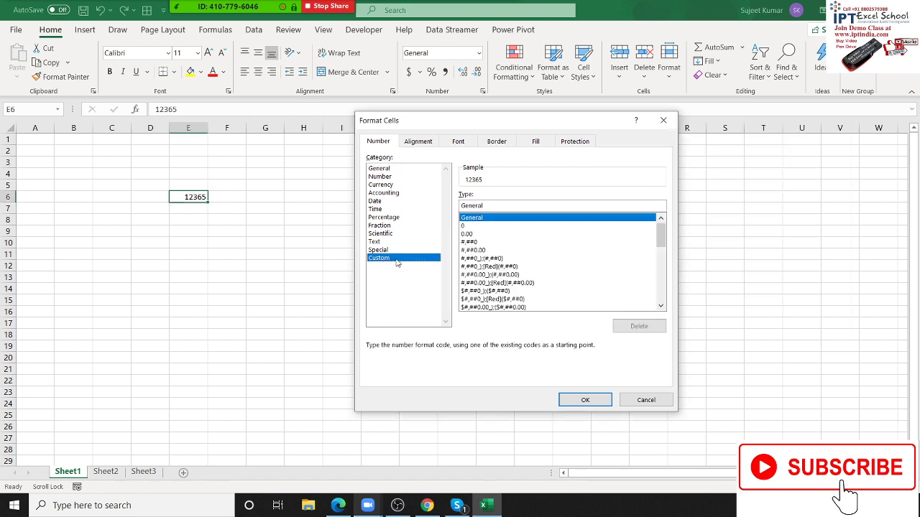
click(406, 186)
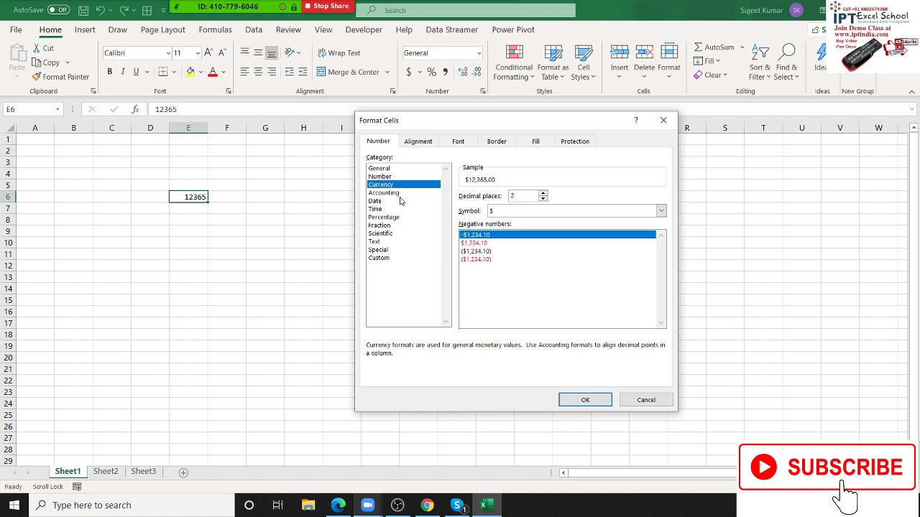
click(517, 213)
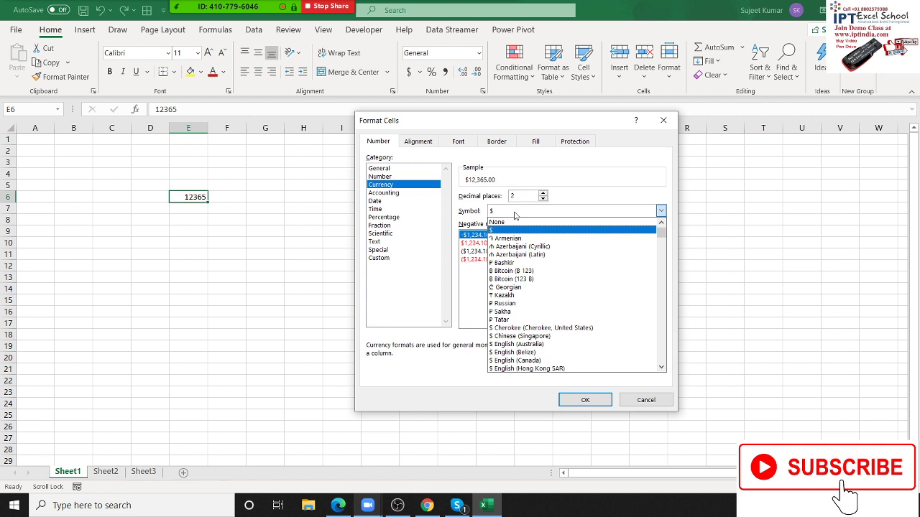
text(HKD)
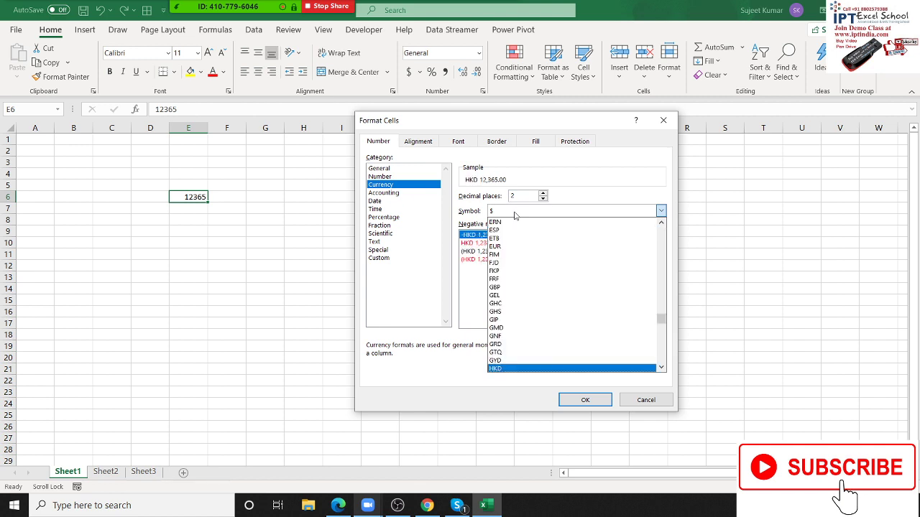
text(IDR)
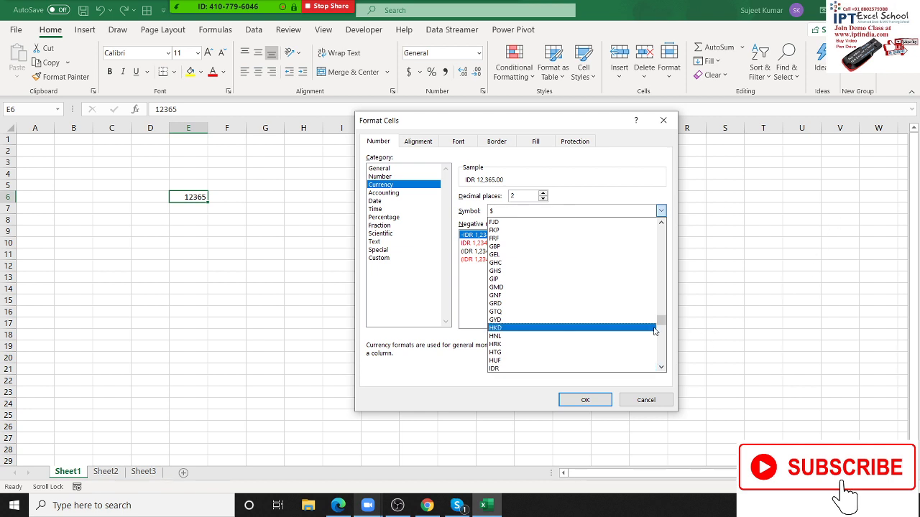
Pick the ₹ English (India) symbol and apply it so E6 reads ₹12,365.00.
drag(659, 323, 661, 228)
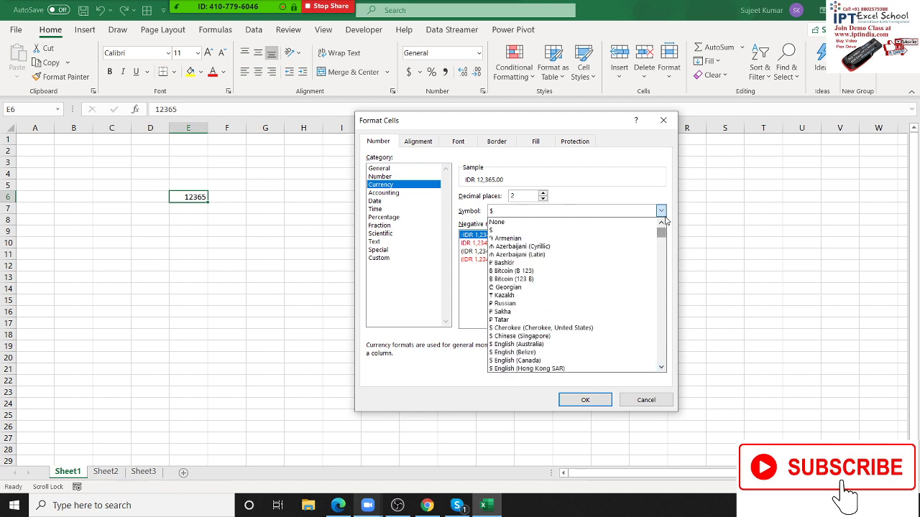
scroll(603, 266, down, 1)
scroll(603, 266, down, 1)
scroll(601, 266, down, 1)
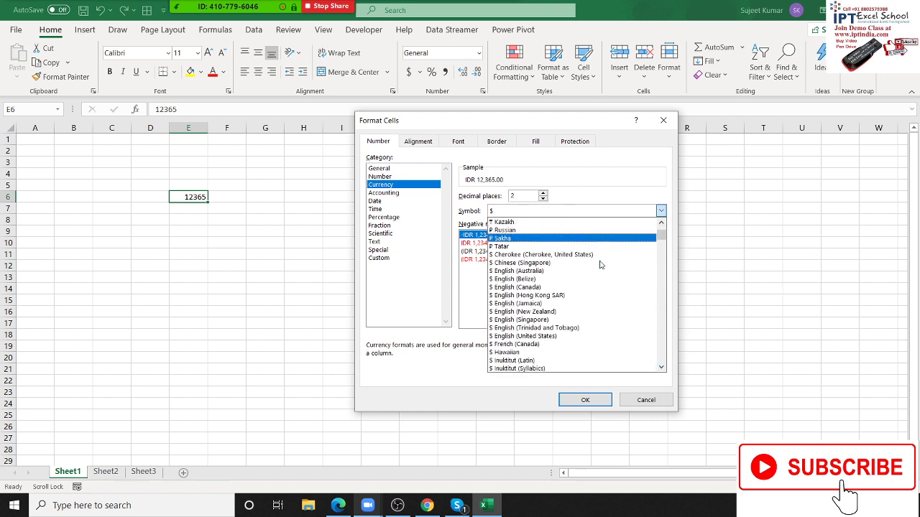
scroll(601, 266, down, 1)
scroll(601, 265, down, 1)
scroll(599, 265, down, 1)
scroll(598, 266, down, 1)
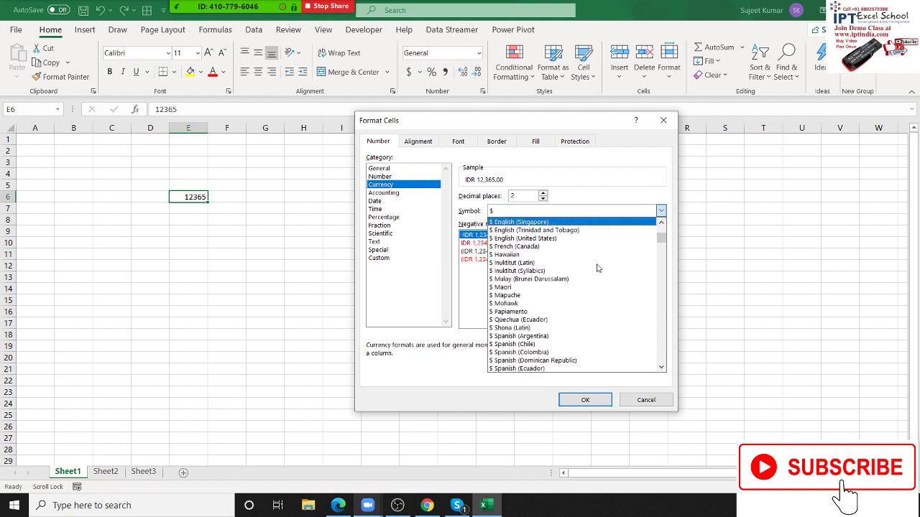
scroll(596, 268, down, 1)
scroll(597, 268, down, 1)
scroll(596, 268, down, 1)
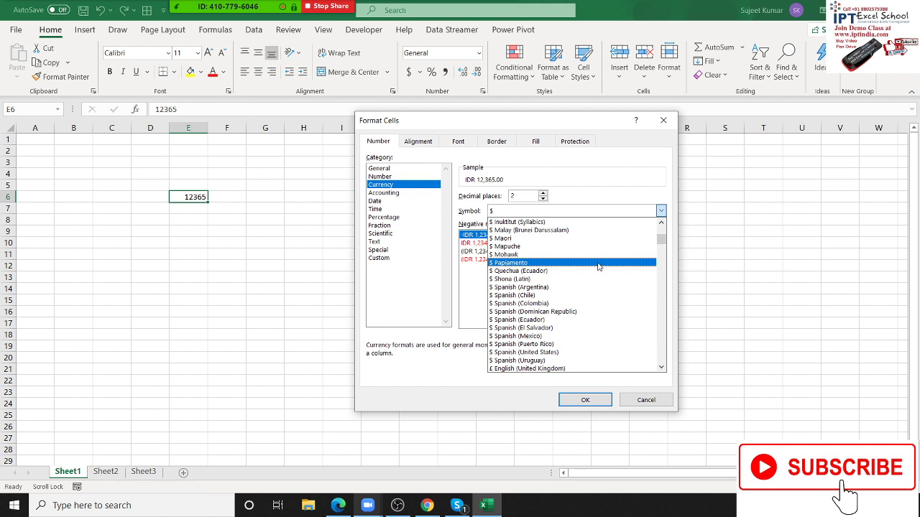
scroll(599, 269, down, 1)
scroll(596, 273, down, 1)
scroll(589, 272, down, 1)
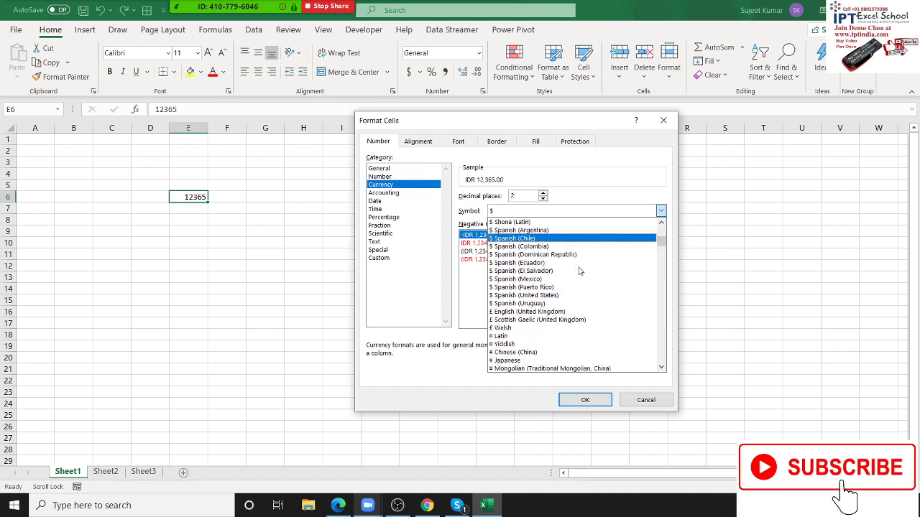
scroll(582, 272, down, 1)
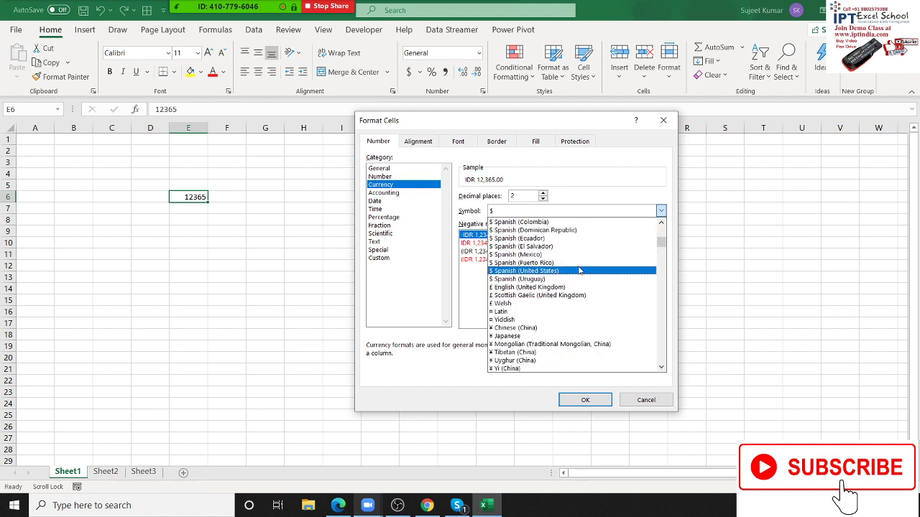
scroll(580, 270, down, 1)
scroll(579, 269, down, 1)
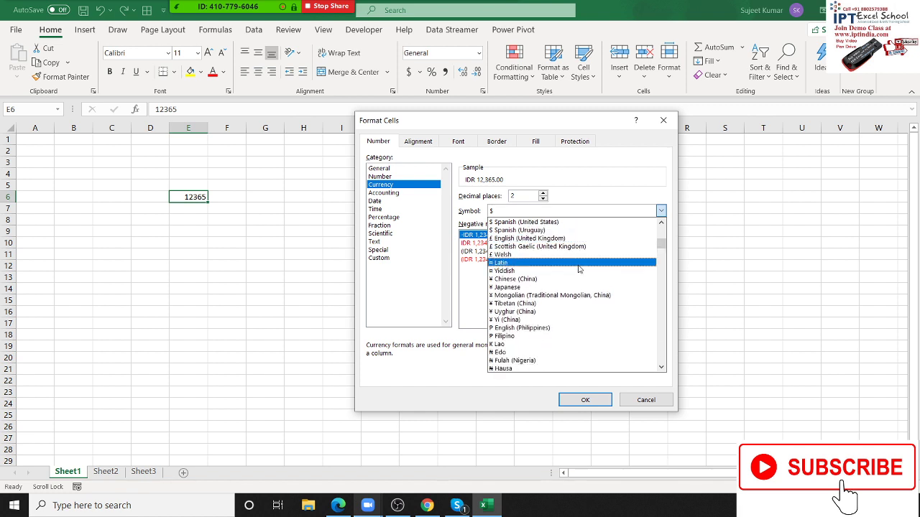
scroll(580, 270, down, 1)
scroll(579, 269, down, 1)
scroll(579, 270, down, 1)
scroll(580, 270, down, 1)
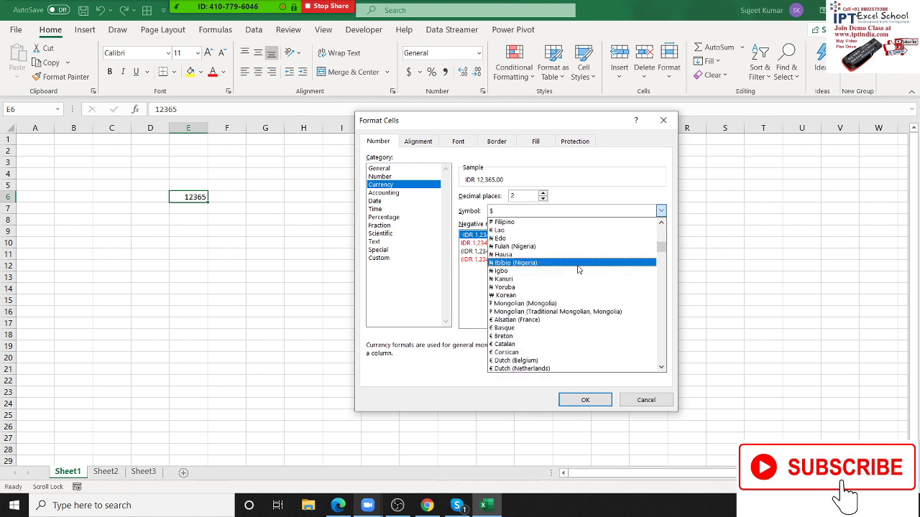
scroll(579, 270, down, 1)
scroll(578, 270, down, 1)
scroll(578, 269, down, 3)
scroll(578, 269, down, 3)
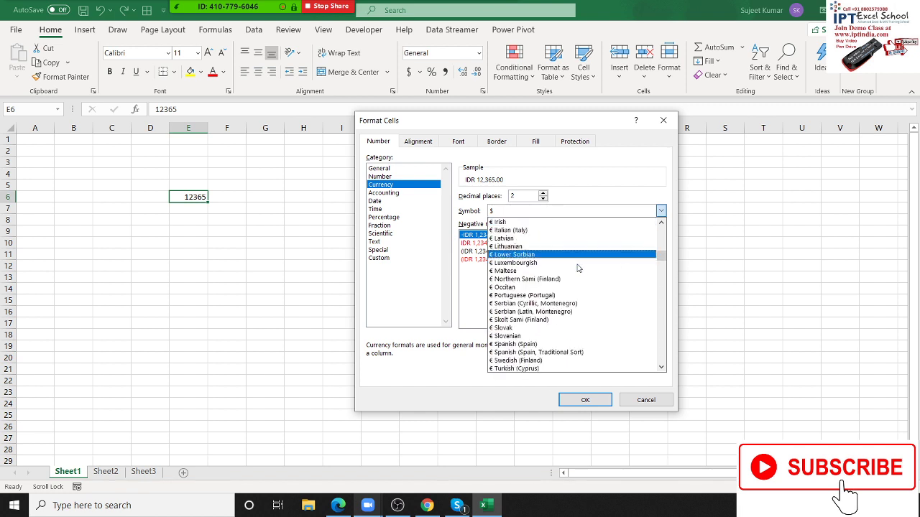
scroll(578, 269, down, 3)
scroll(578, 269, down, 3)
scroll(580, 269, down, 2)
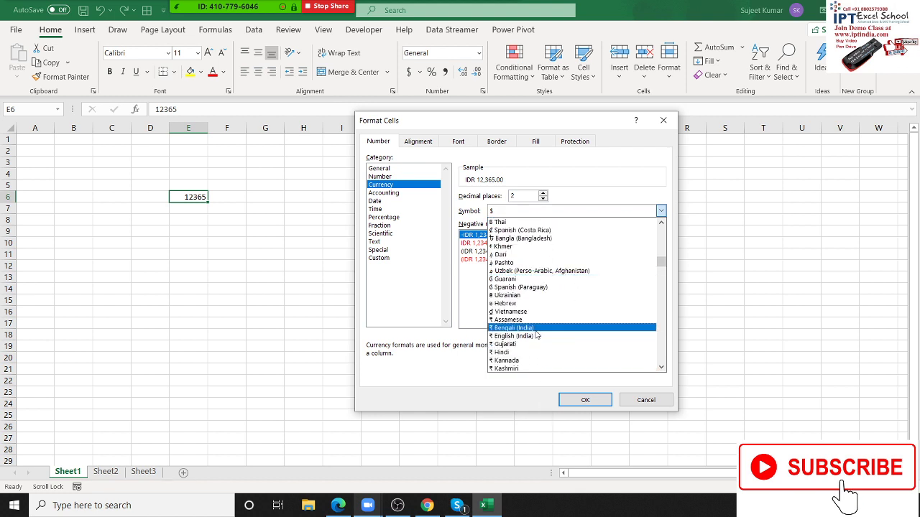
scroll(539, 359, down, 1)
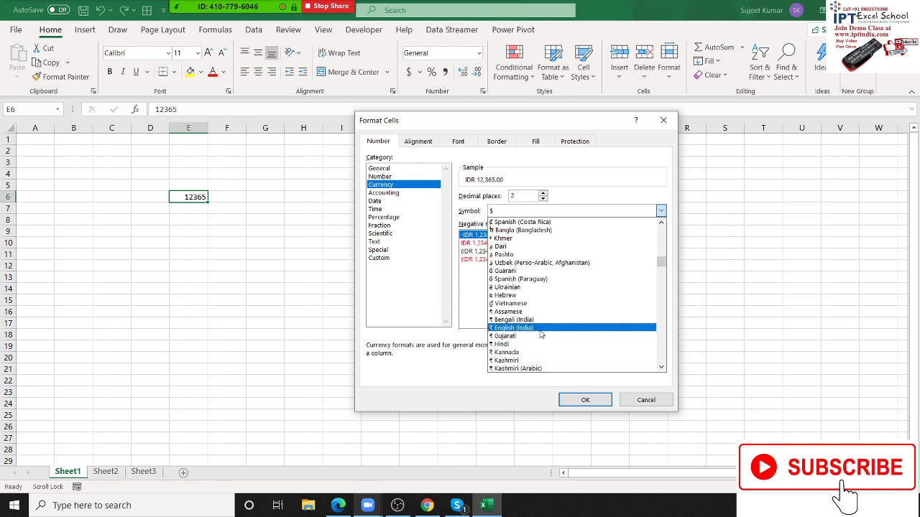
click(541, 329)
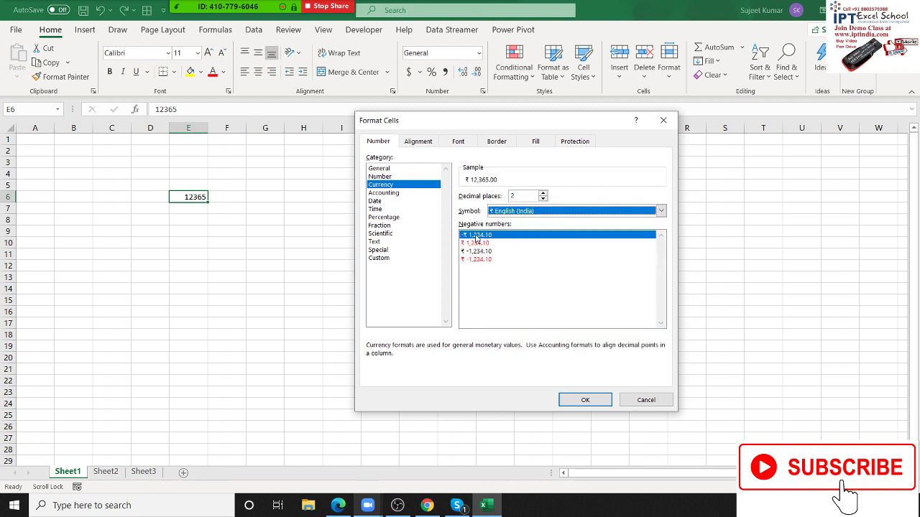
click(583, 400)
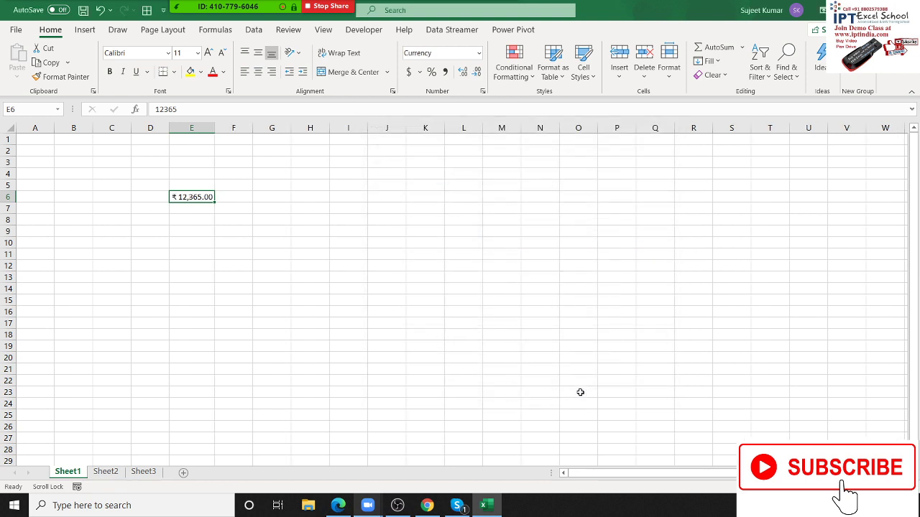
click(483, 92)
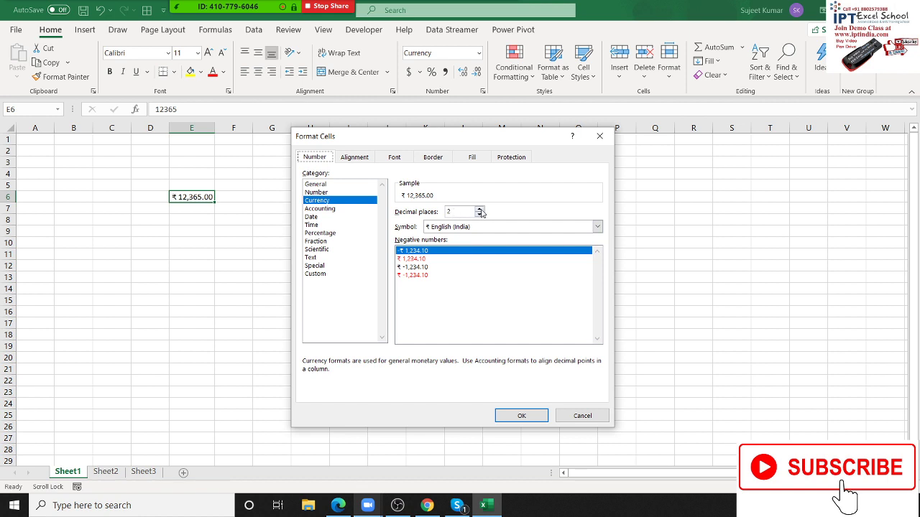
Set E6's rupee Currency format to 0 decimal places so it shows ₹ 12,365.
click(480, 210)
text(0)
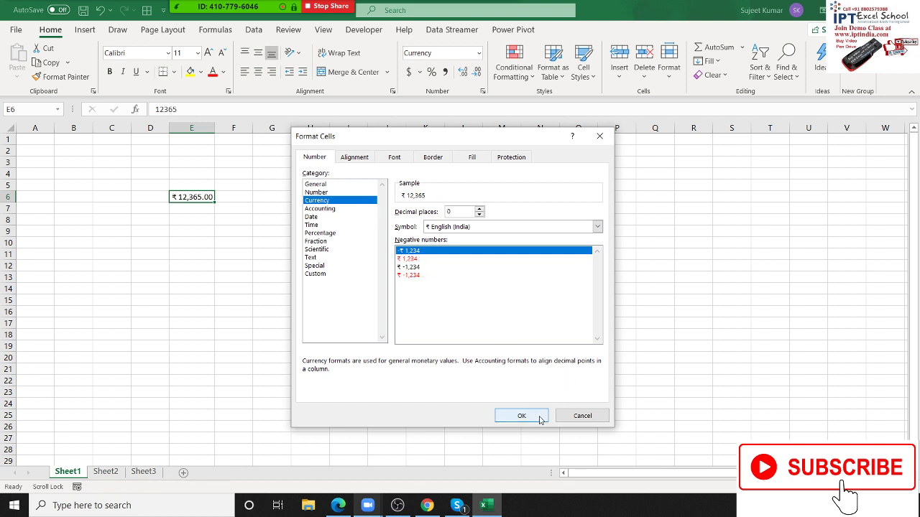
click(540, 417)
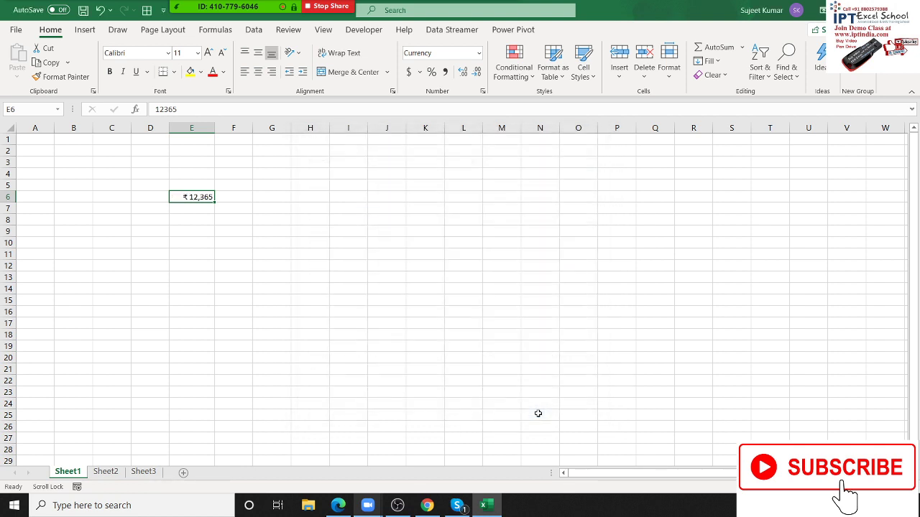
click(446, 72)
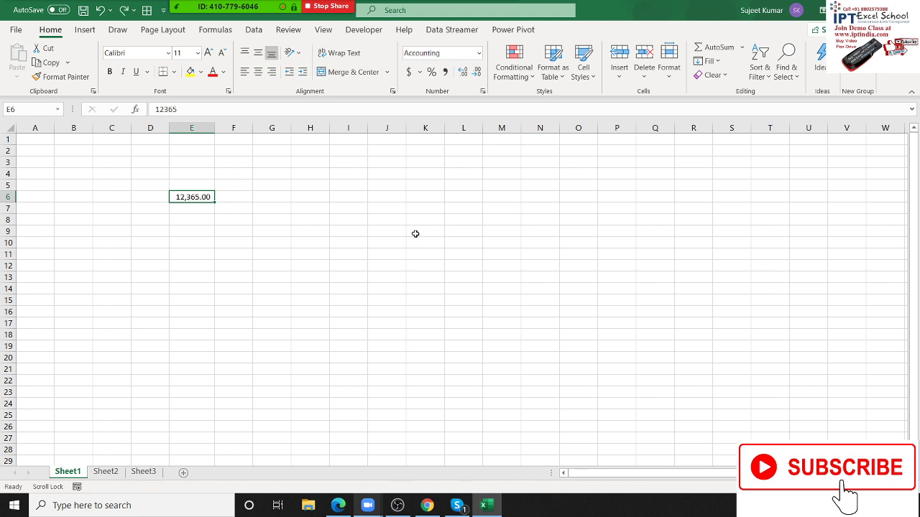
key(ctrl+shift+4)
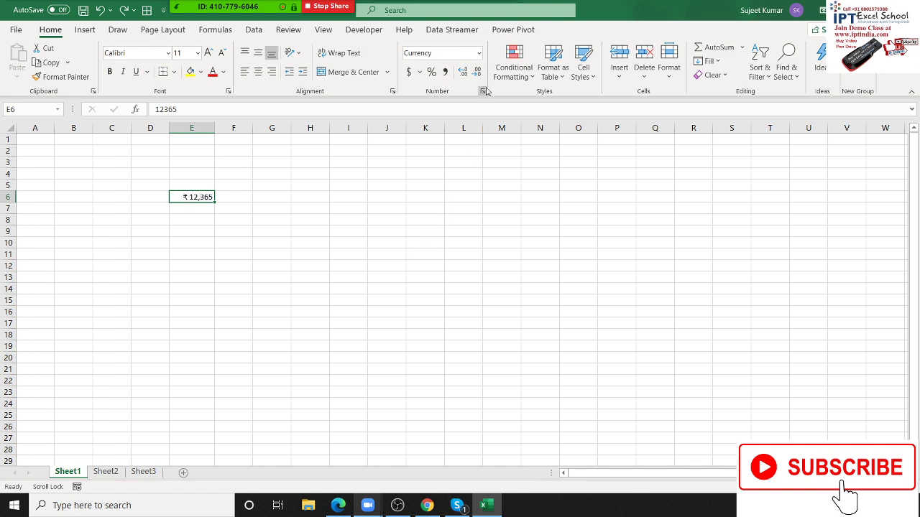
Switch E6 to Number format with 1000 separator and red negatives, showing 12,365.
click(482, 91)
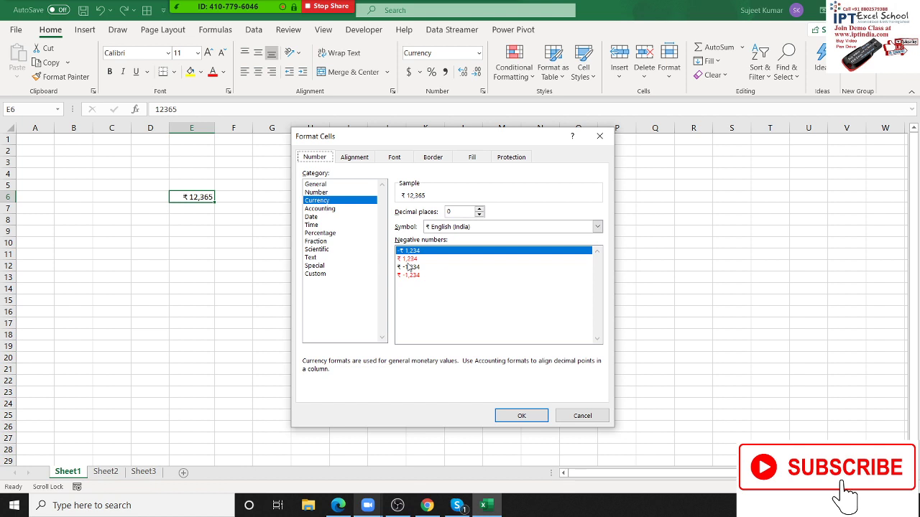
click(353, 193)
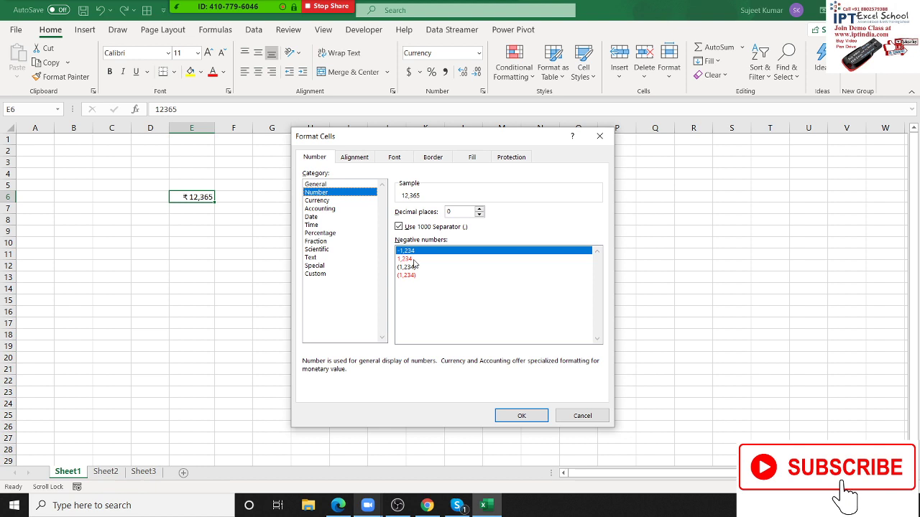
click(414, 260)
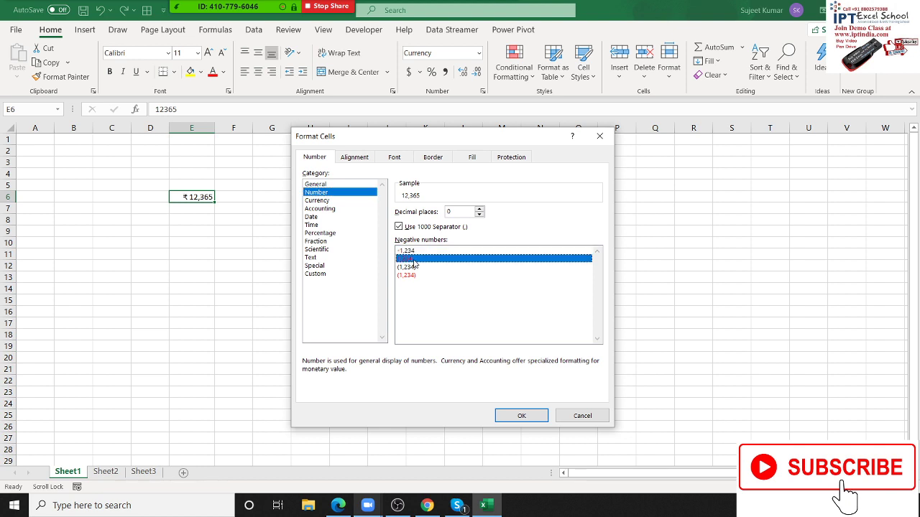
click(540, 417)
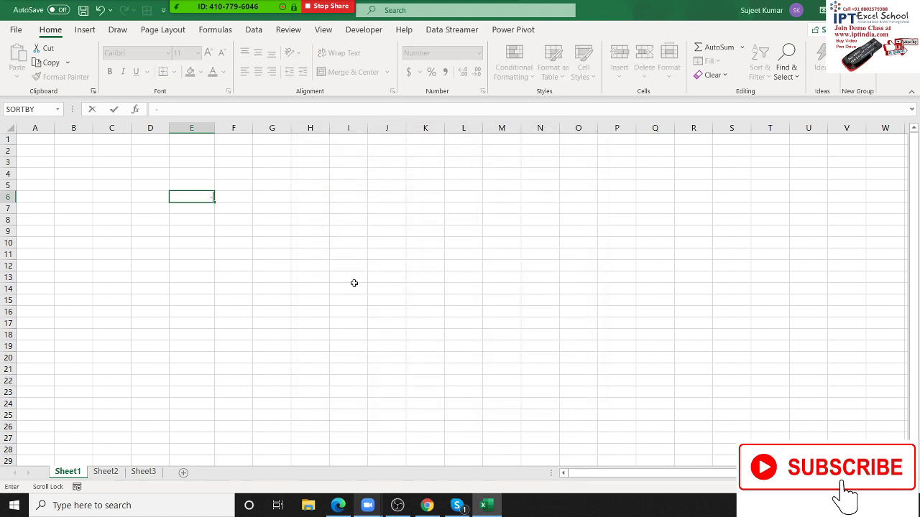
Enter -1246 in E6 and check its stored value in the formula bar.
text(-1246)
key(Return)
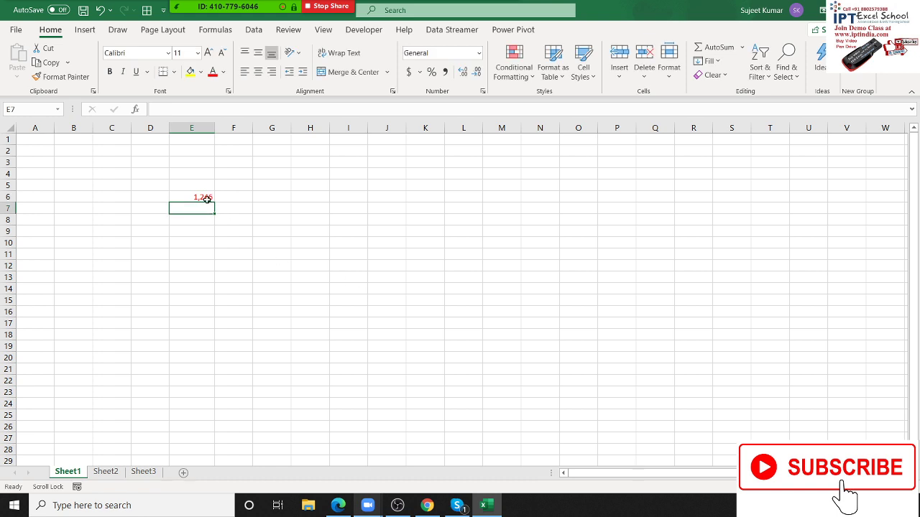
click(207, 199)
double_click(183, 113)
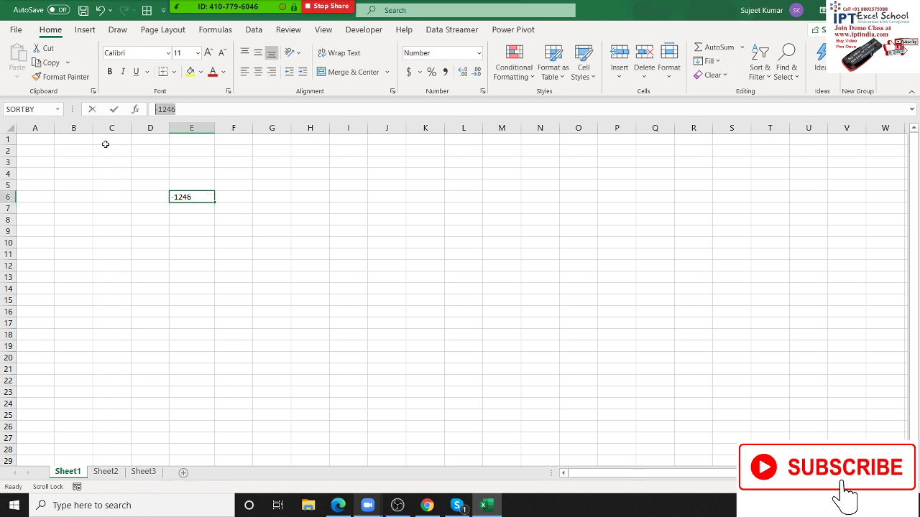
key(Escape)
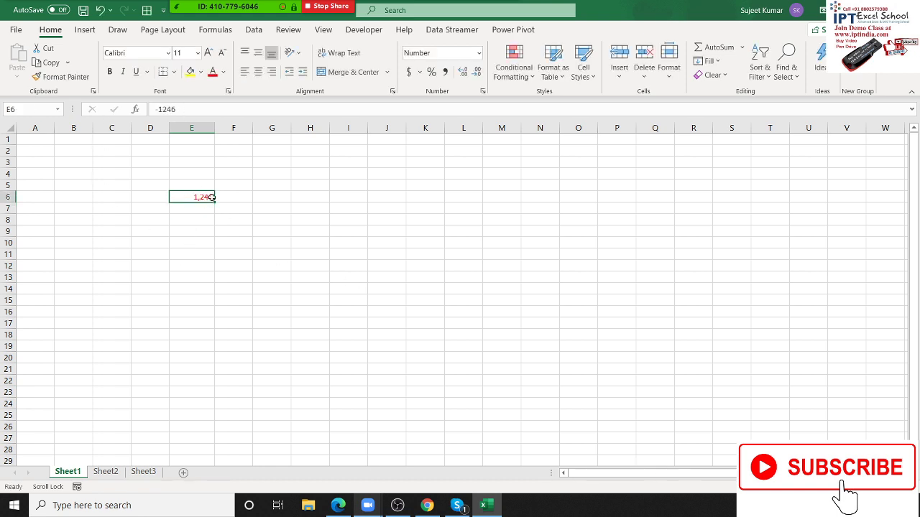
Try the negative-number styles and apply red parentheses so E6 shows (1,246).
click(482, 91)
click(417, 268)
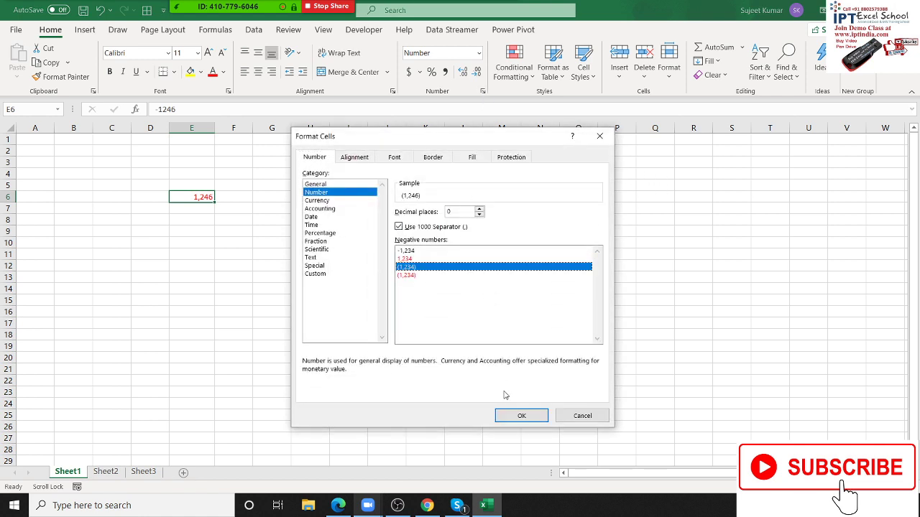
click(513, 416)
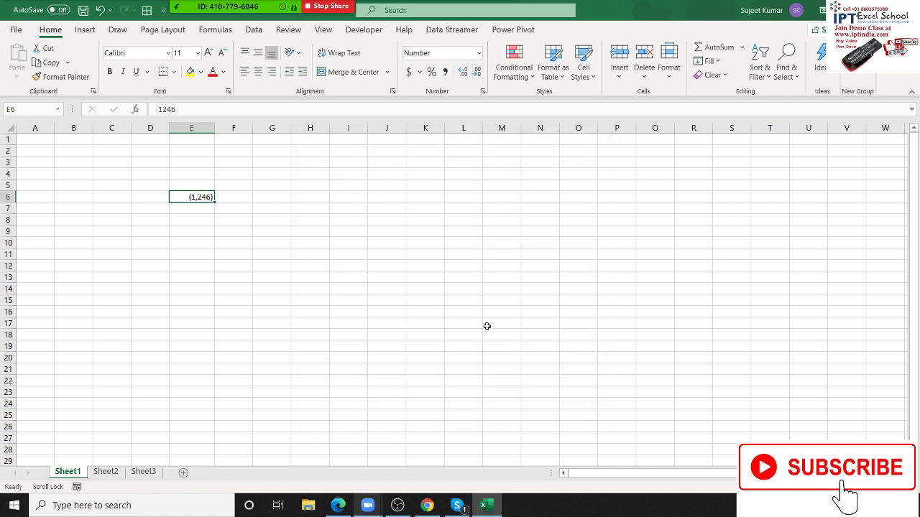
click(483, 91)
click(412, 274)
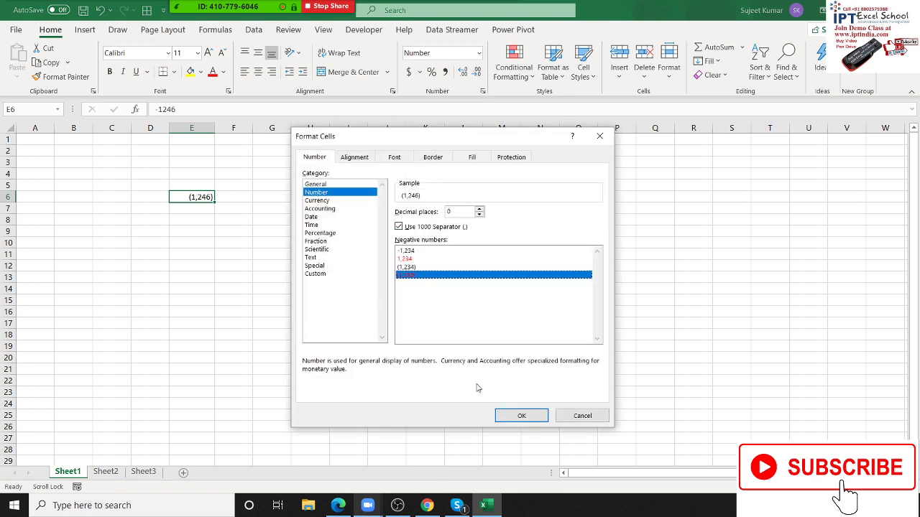
click(519, 420)
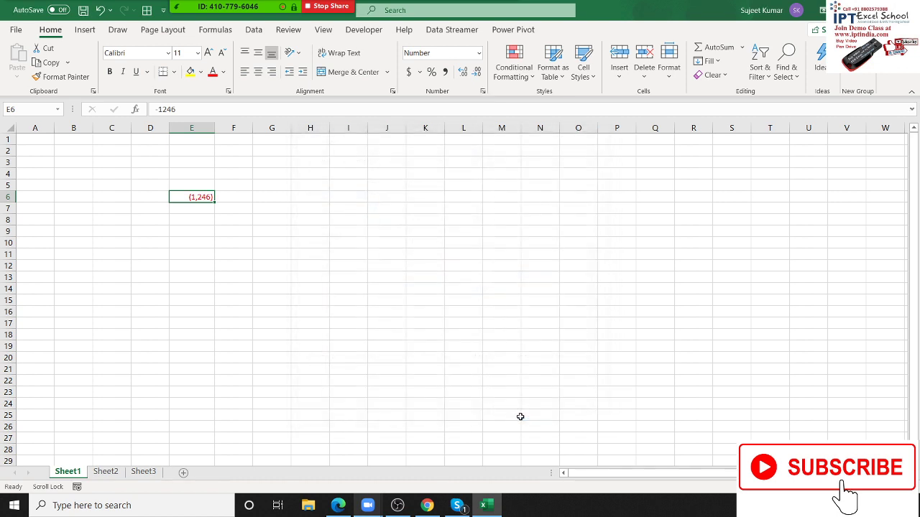
click(482, 90)
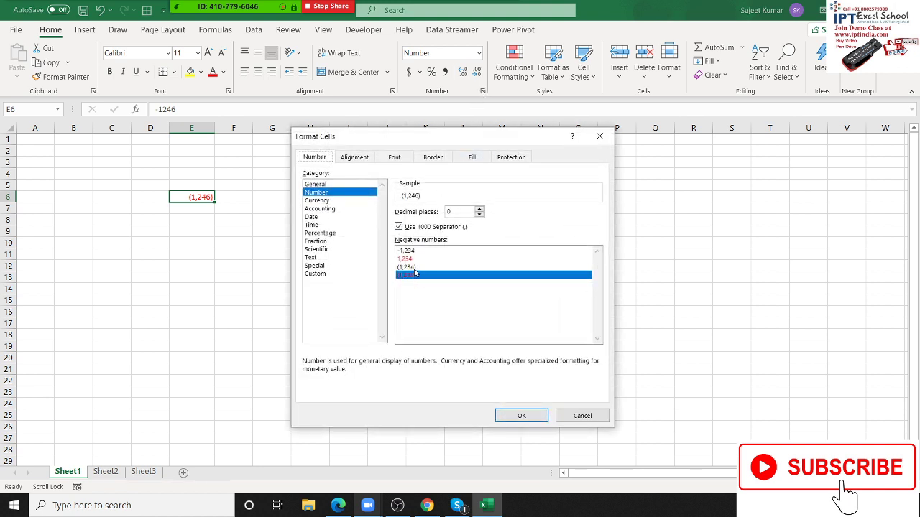
click(412, 251)
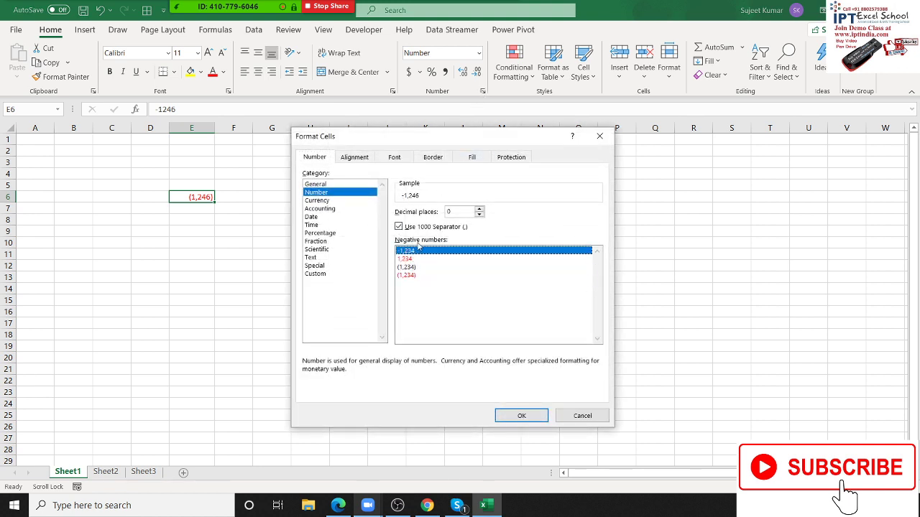
Format E6 as Currency with the INR symbol and enter 4,524 so it shows INR 4,524.
click(334, 201)
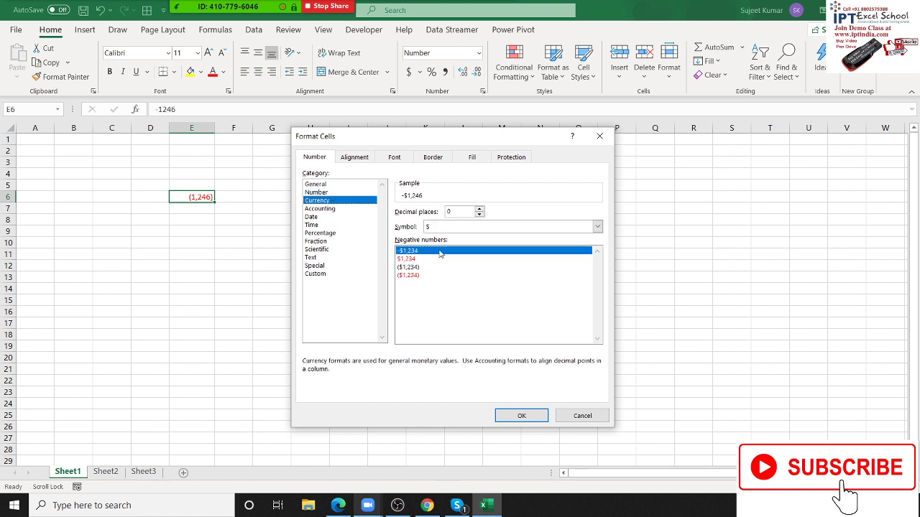
click(498, 226)
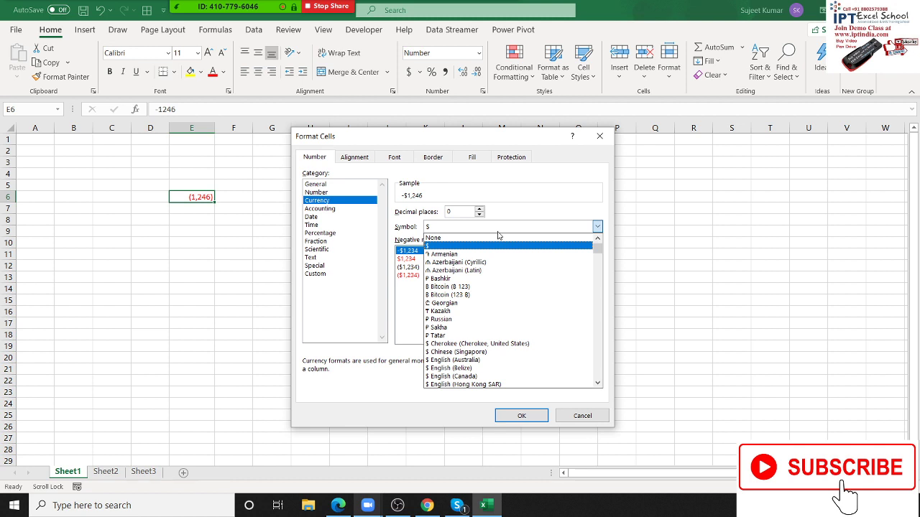
text(inr)
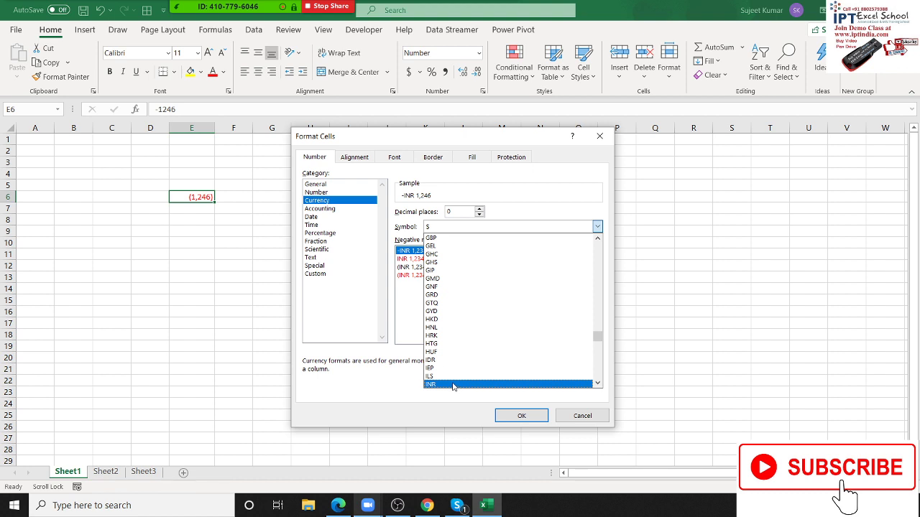
click(452, 384)
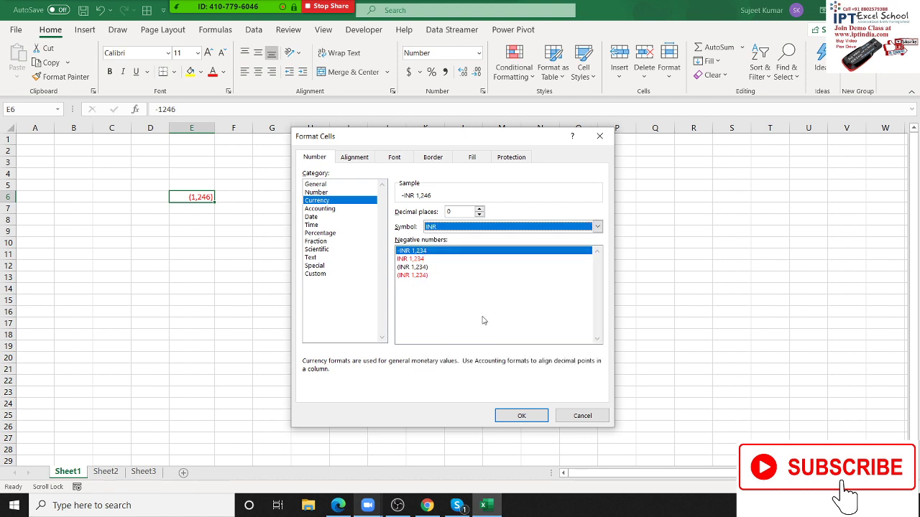
click(517, 417)
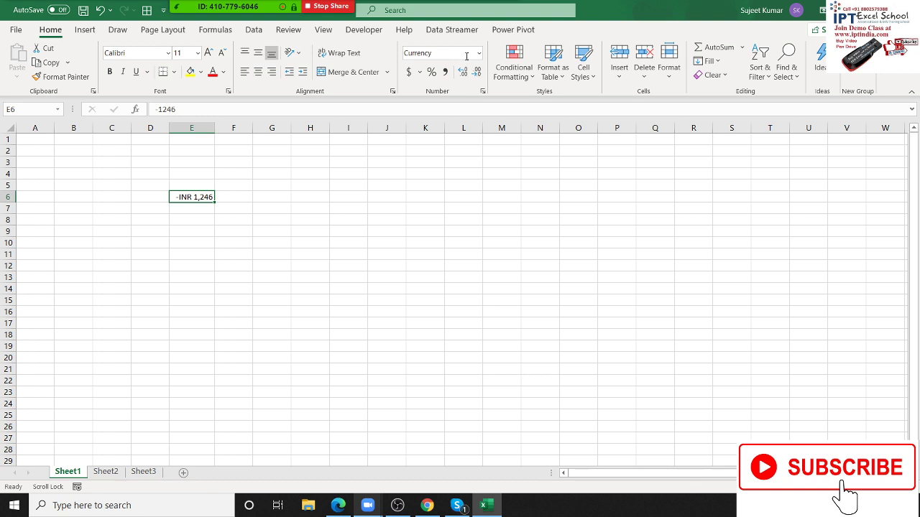
text(4,524)
key(Return)
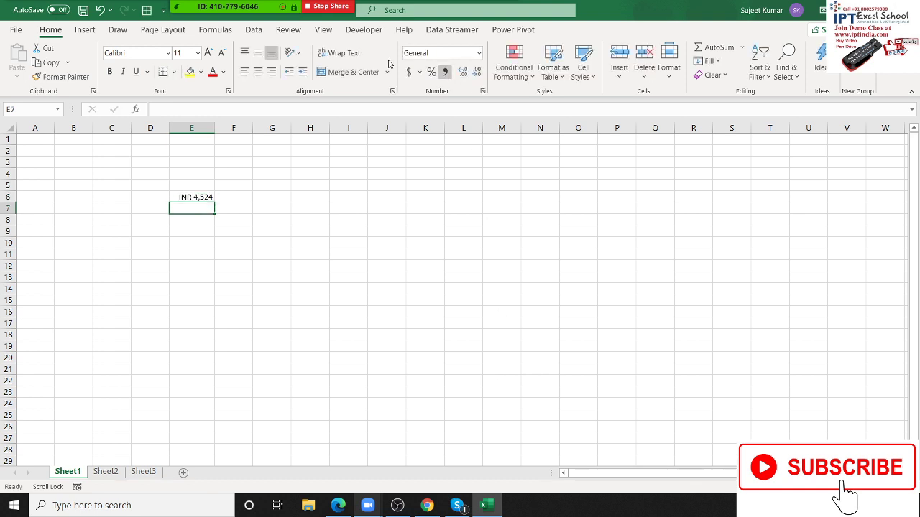
Check the Accounting format's symbol list for E6, then cancel, leaving E6 as INR 4,524.
click(197, 200)
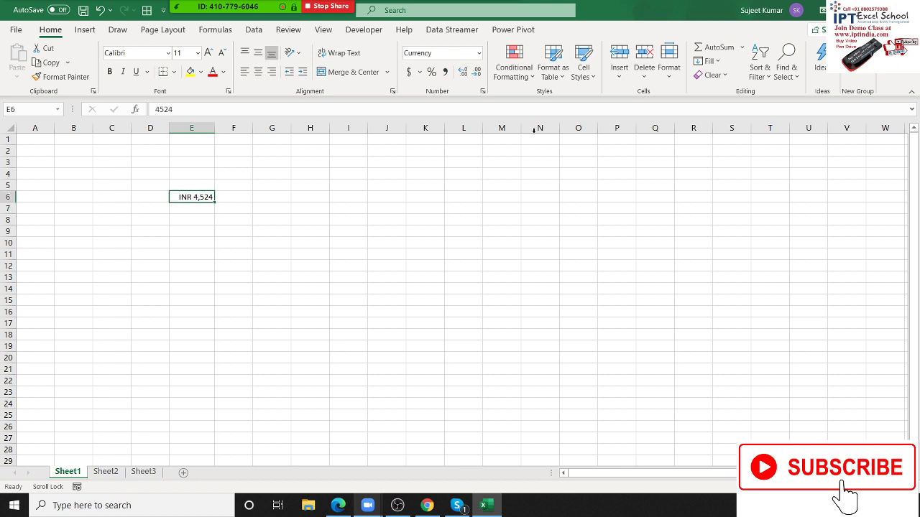
click(482, 91)
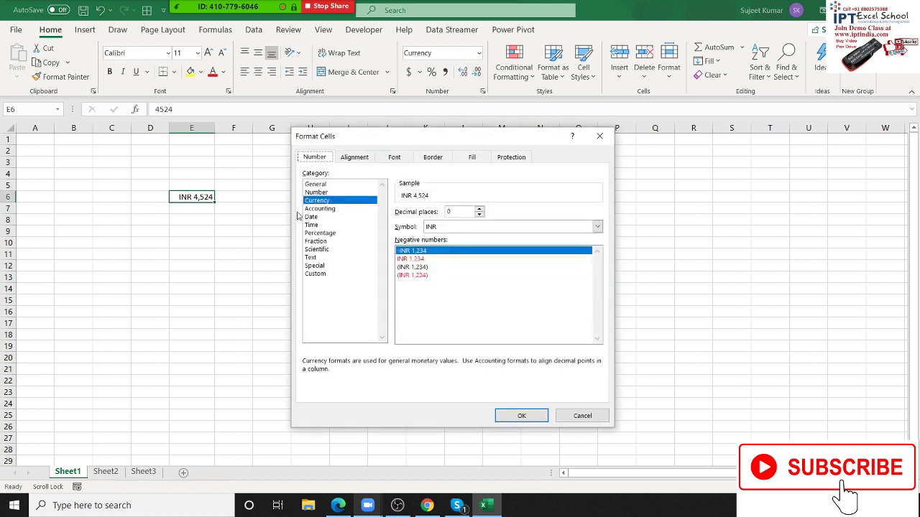
click(320, 209)
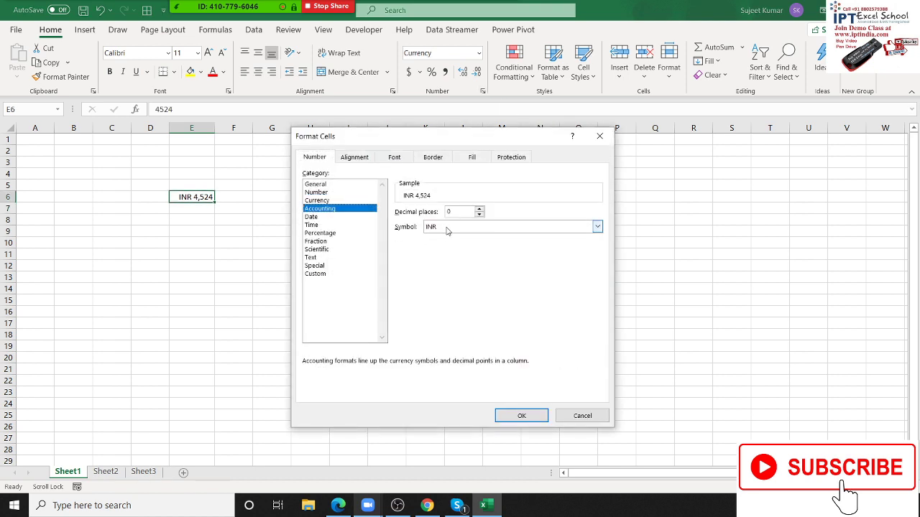
click(446, 228)
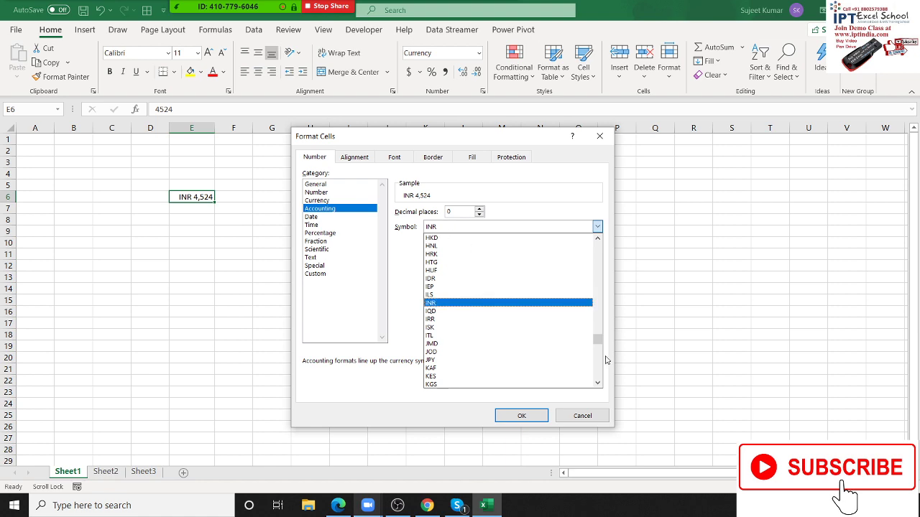
drag(598, 338, 624, 234)
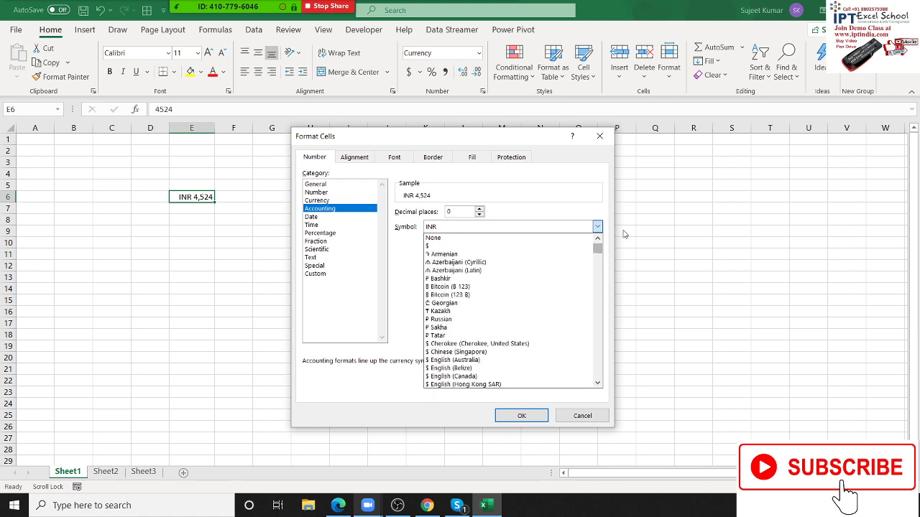
key(Escape)
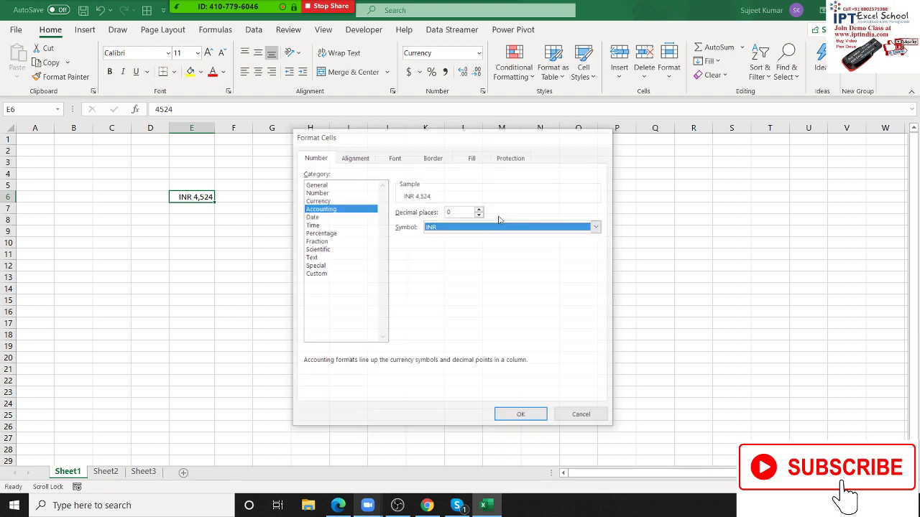
key(Escape)
On Sheet2, enter =RANDBETWEEN(10,100) in cell A1.
click(102, 472)
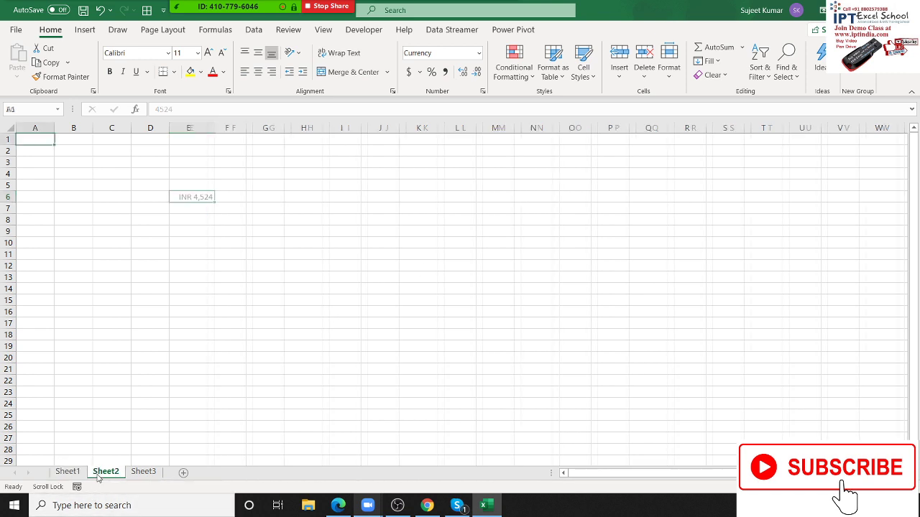
text(=ra)
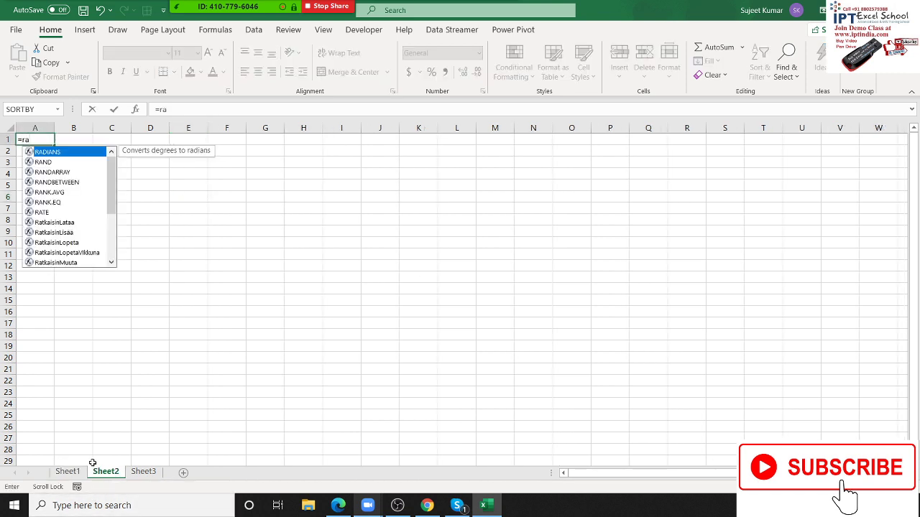
key(Down)
key(Down)
key(Down)
key(Tab)
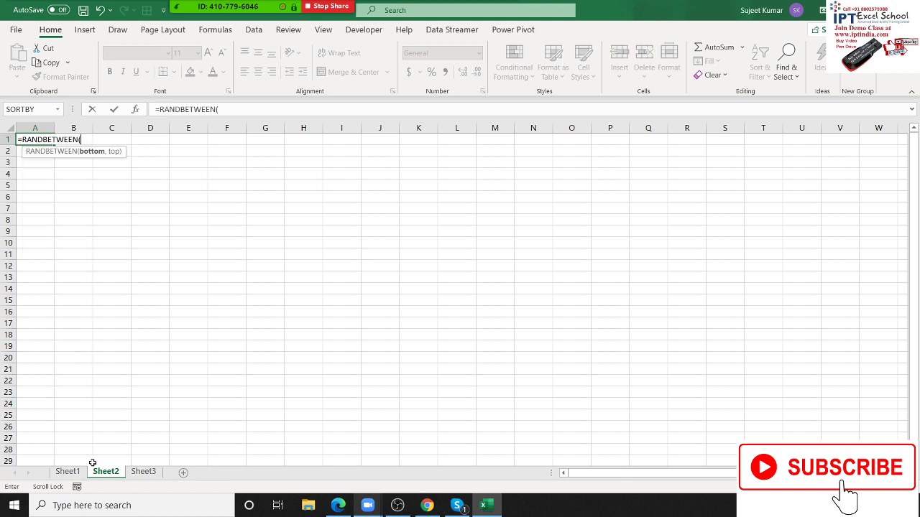
text(1,)
key(BackSpace)
key(BackSpace)
text(10,)
text(100)
key(Return)
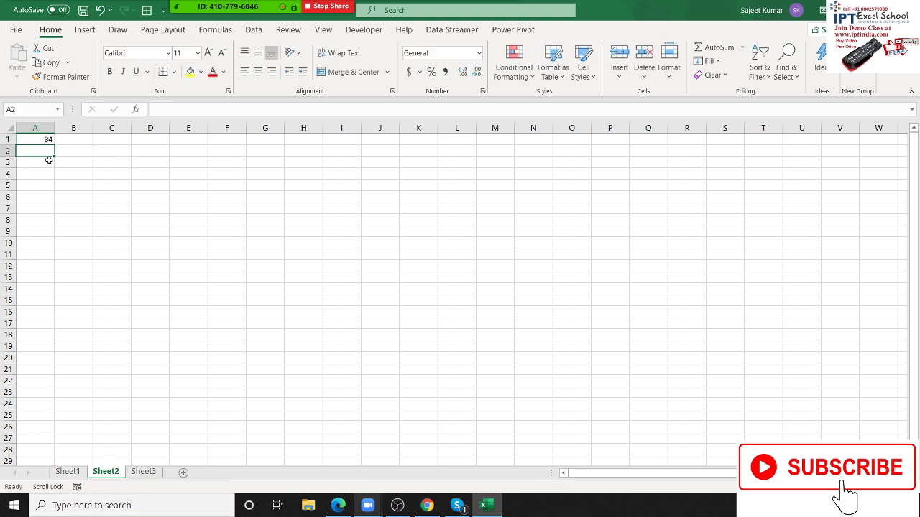
Fill A1:Q25 with the RANDBETWEEN formula and inspect the formula in D9.
mouse_move(38, 139)
mouse_down()
mouse_move(491, 396)
mouse_move(633, 419)
mouse_up()
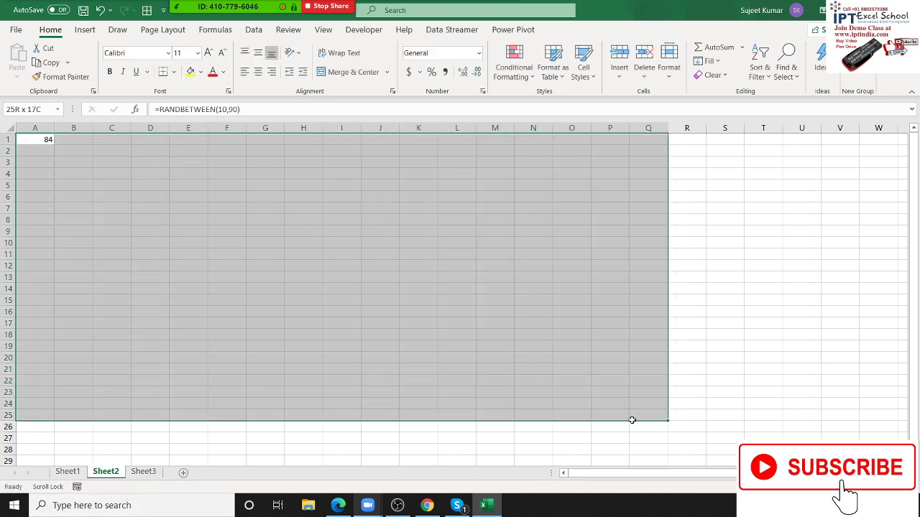
key(ctrl+r)
key(ctrl+d)
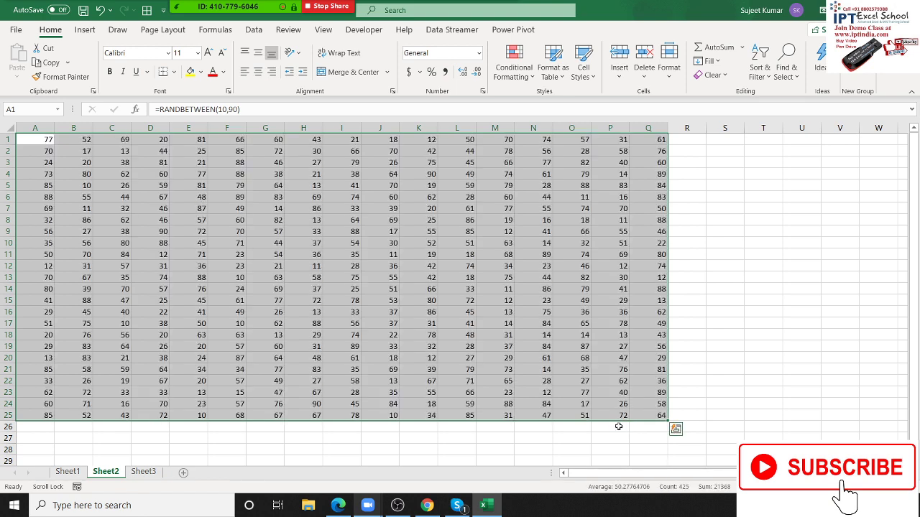
click(164, 231)
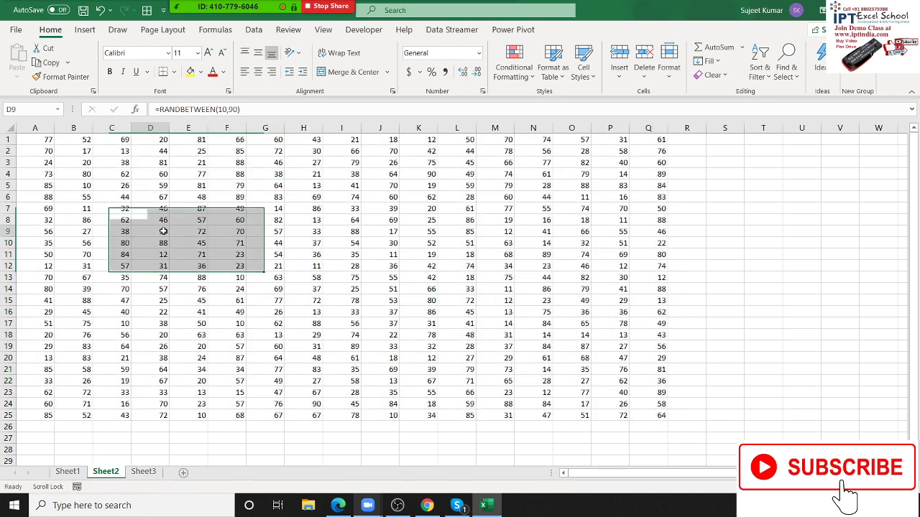
double_click(164, 231)
click(283, 202)
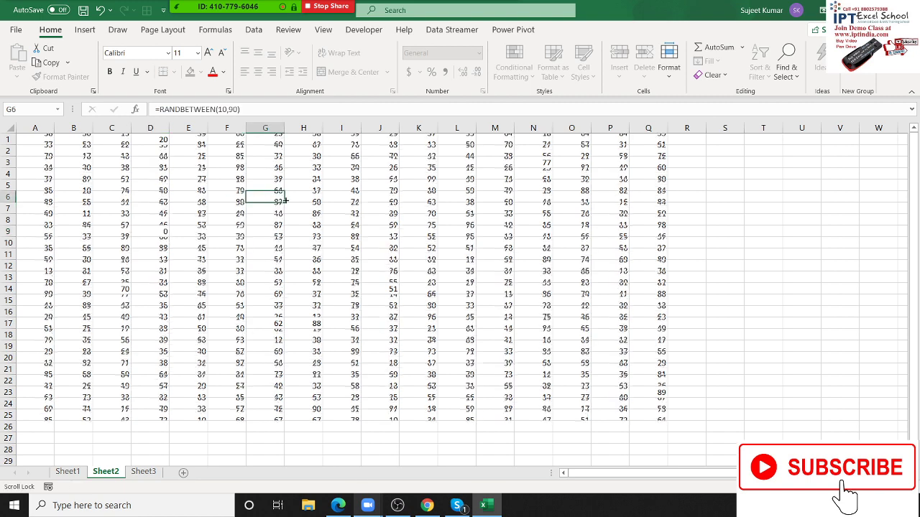
text(0)
Enter 0 in cells E18 and O22.
click(393, 269)
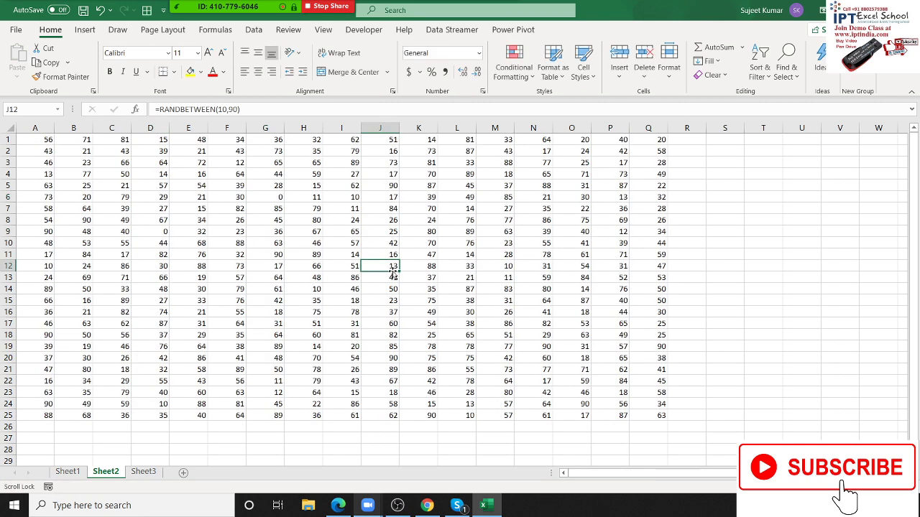
text(0)
click(192, 330)
text(0)
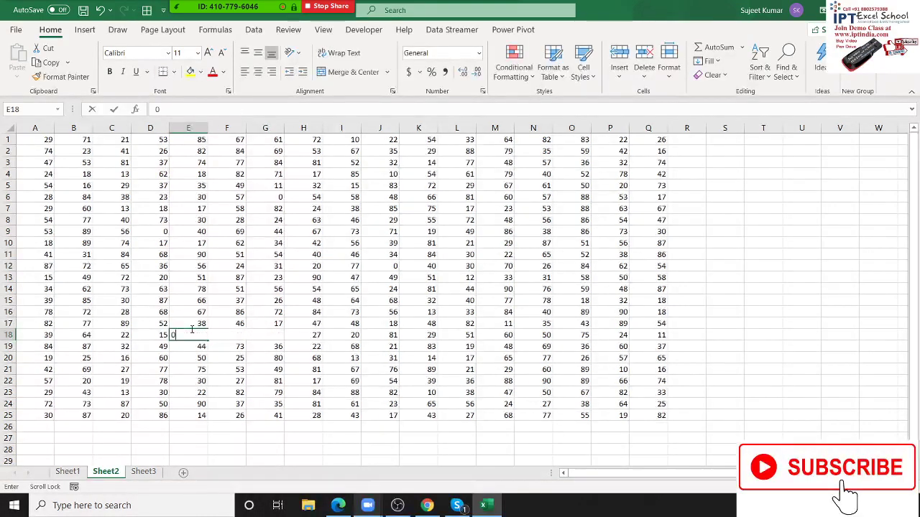
click(572, 381)
text(0)
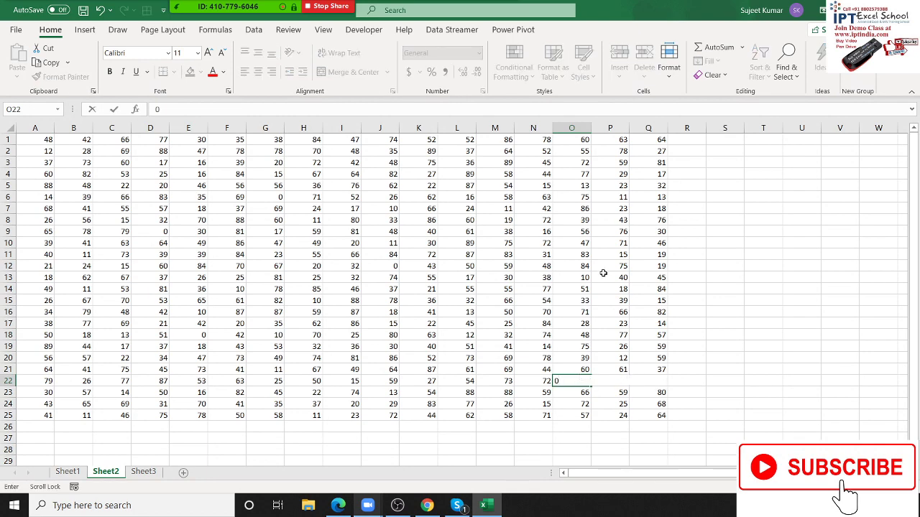
click(603, 273)
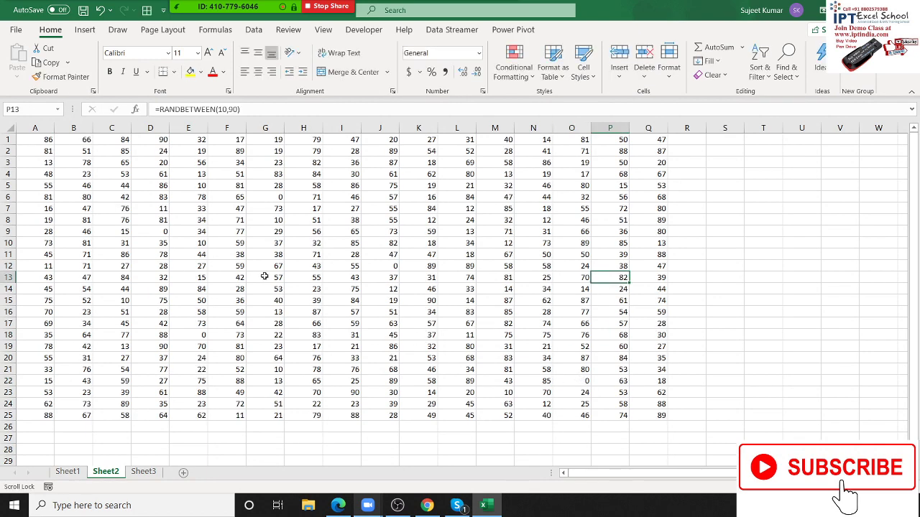
Give A1:Q25 the Accounting format with symbol None and 0 decimal places.
drag(36, 142, 647, 413)
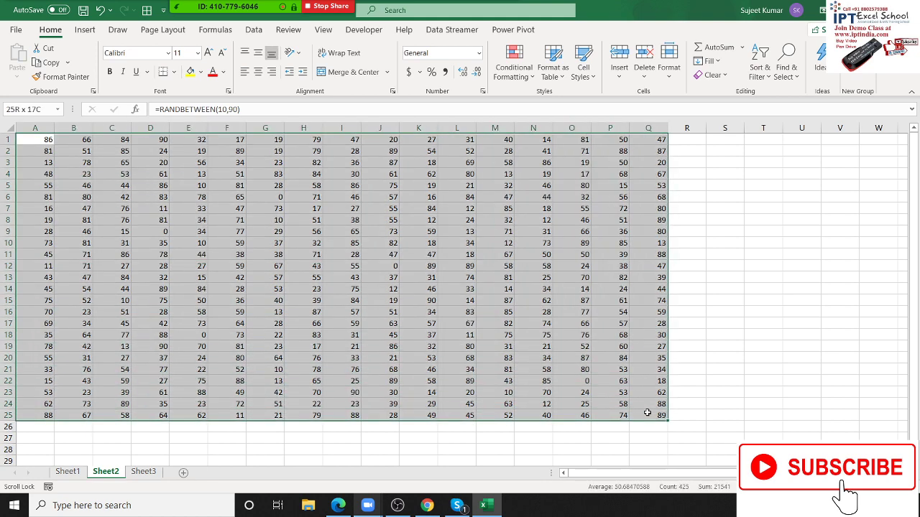
click(482, 91)
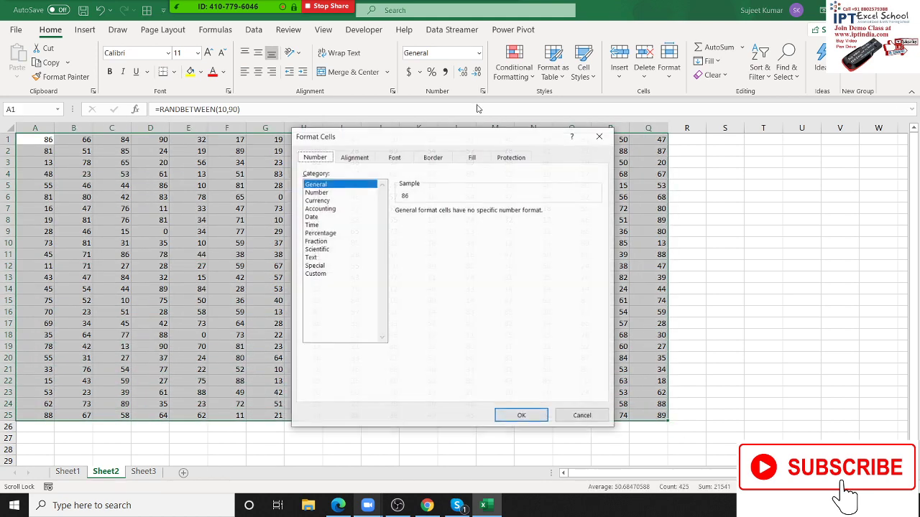
click(320, 208)
click(446, 227)
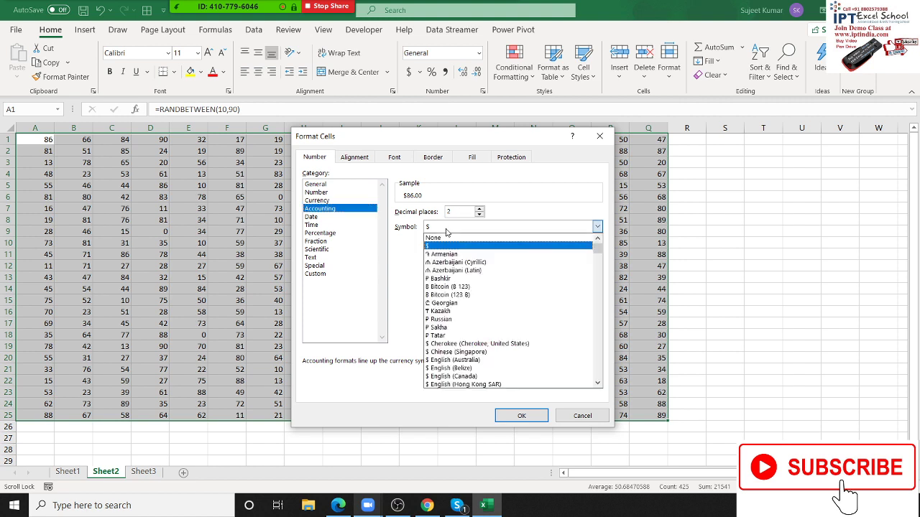
click(446, 237)
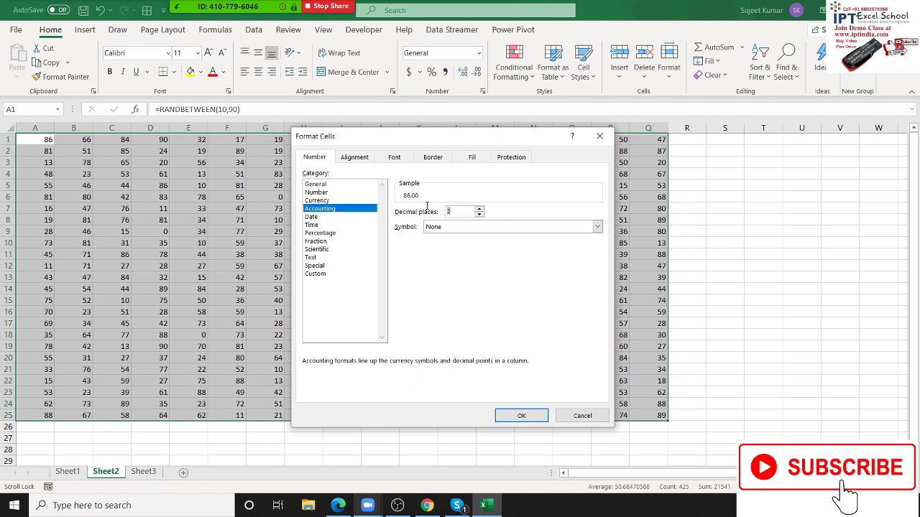
text(0)
click(523, 416)
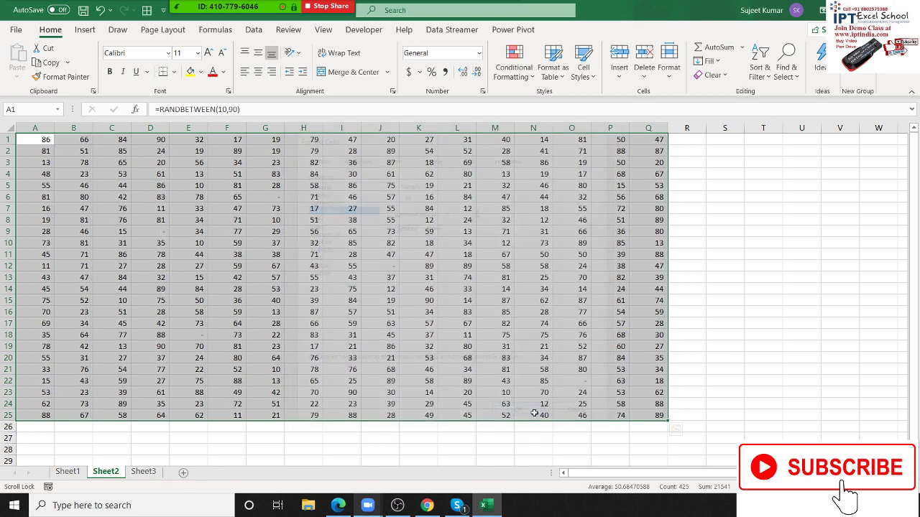
click(253, 303)
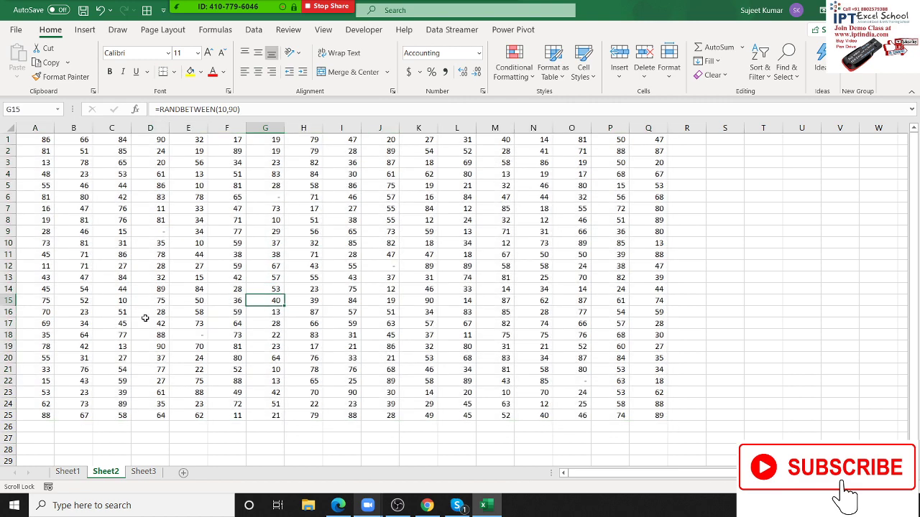
click(157, 233)
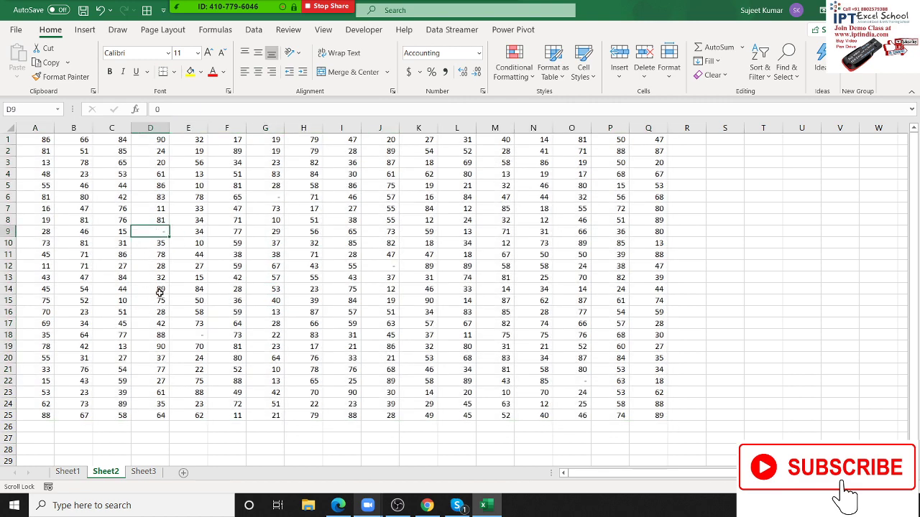
click(282, 193)
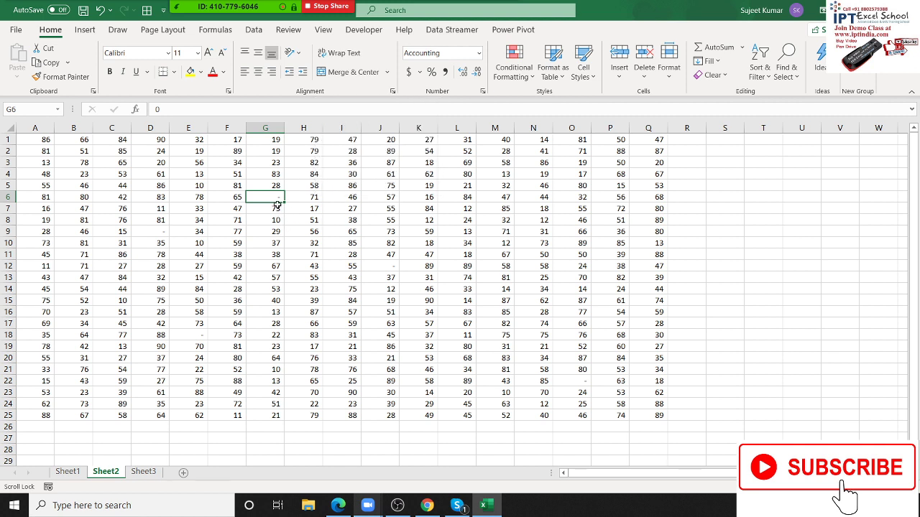
double_click(158, 109)
key(Return)
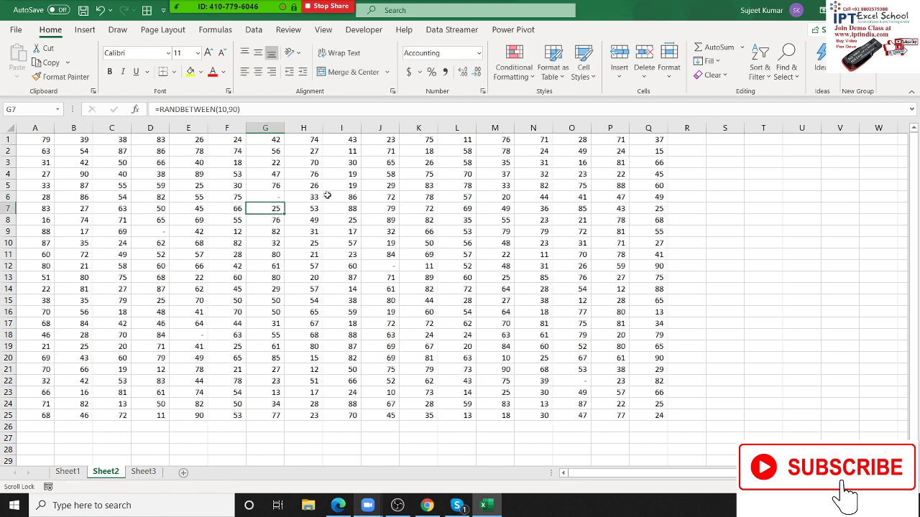
click(386, 207)
click(223, 175)
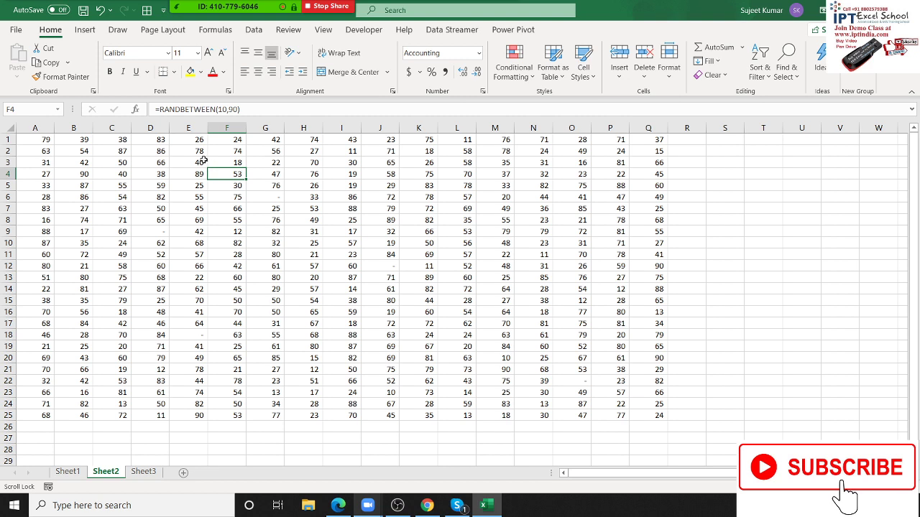
drag(200, 162, 393, 301)
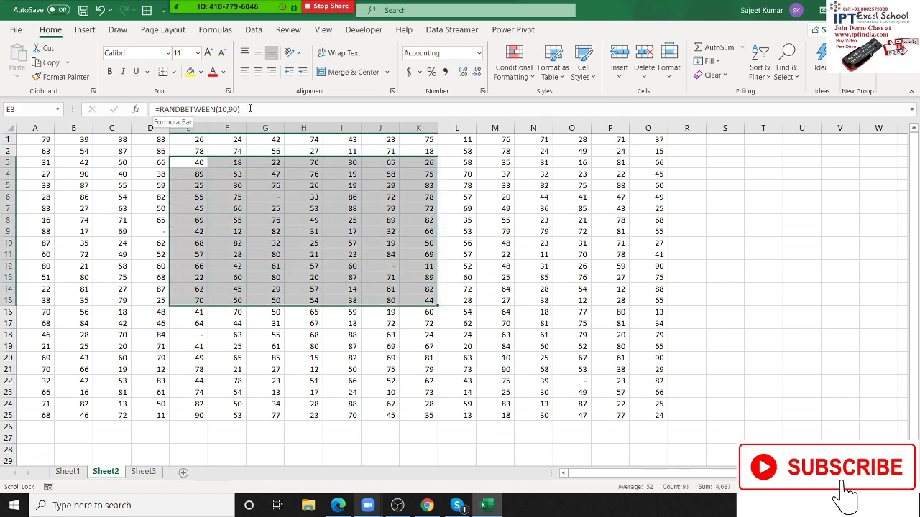
click(315, 217)
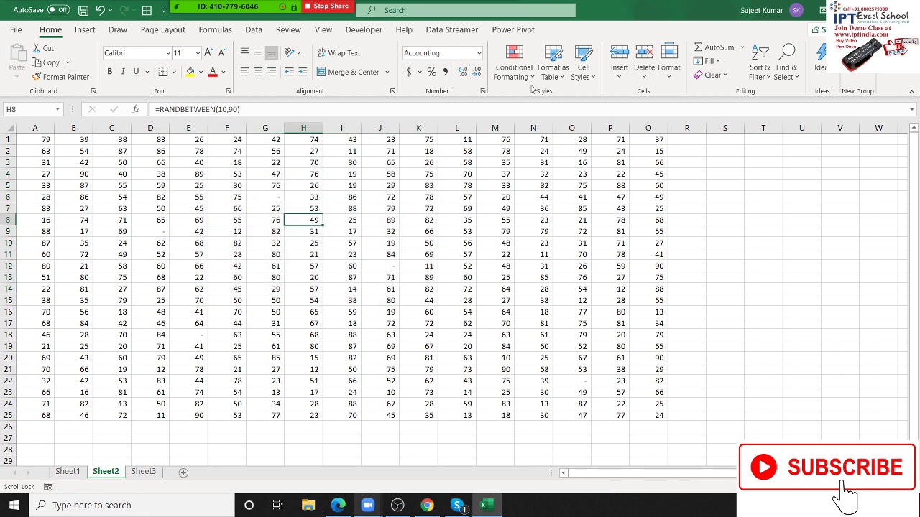
click(482, 91)
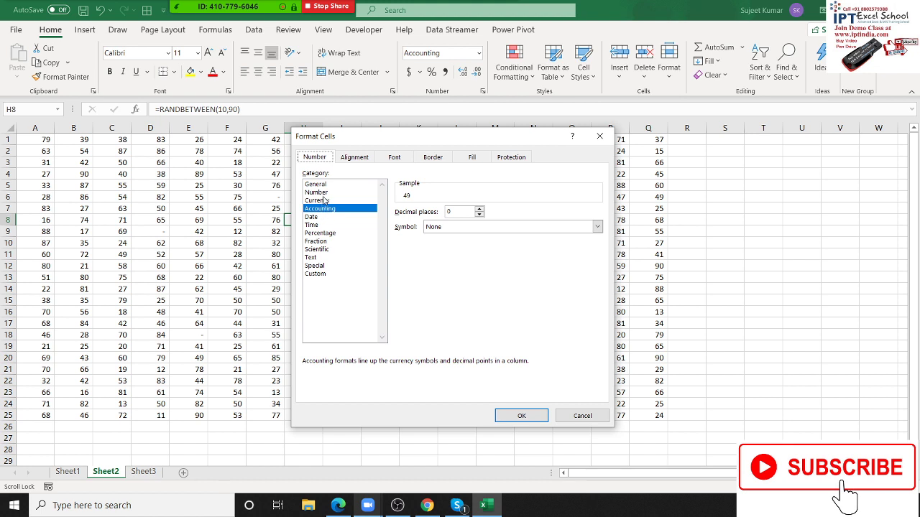
key(Escape)
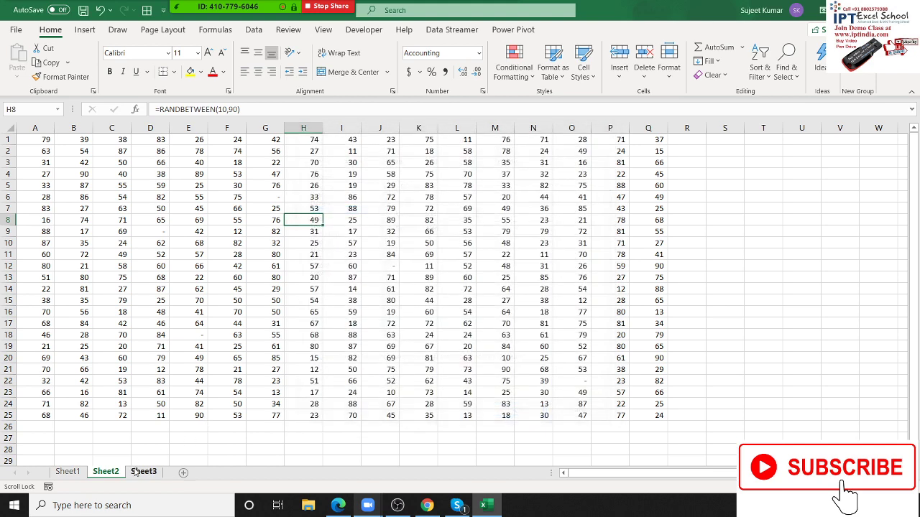
click(136, 473)
Enter 4/30, 5/15 and 5/10 into C4, C5 and C6, then select C4:C6.
click(105, 174)
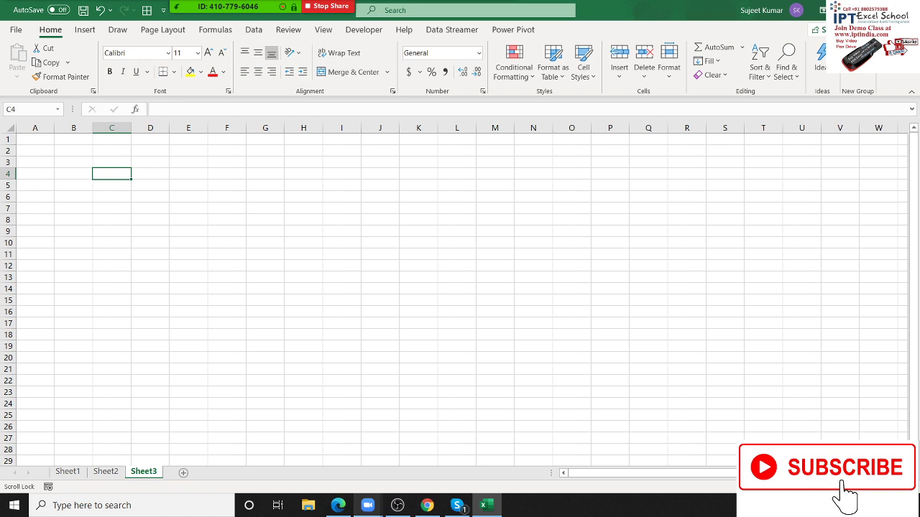
click(276, 289)
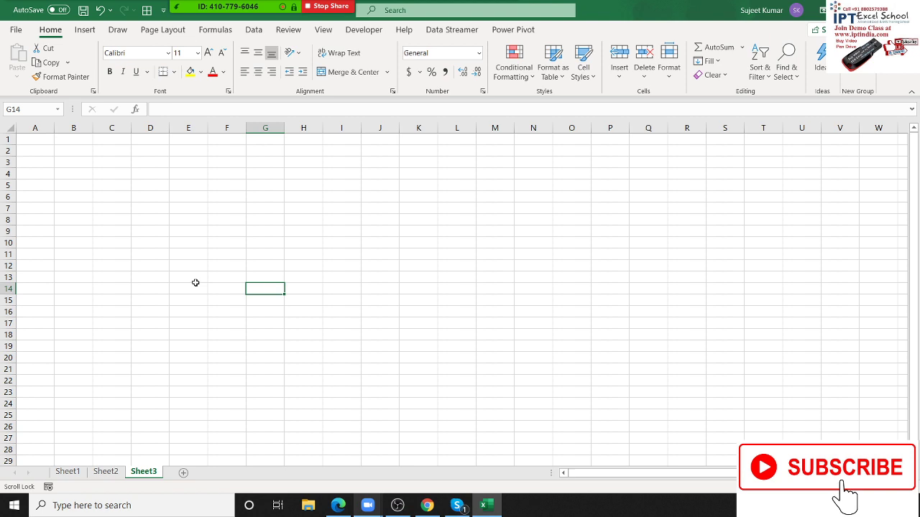
click(116, 176)
text(4/)
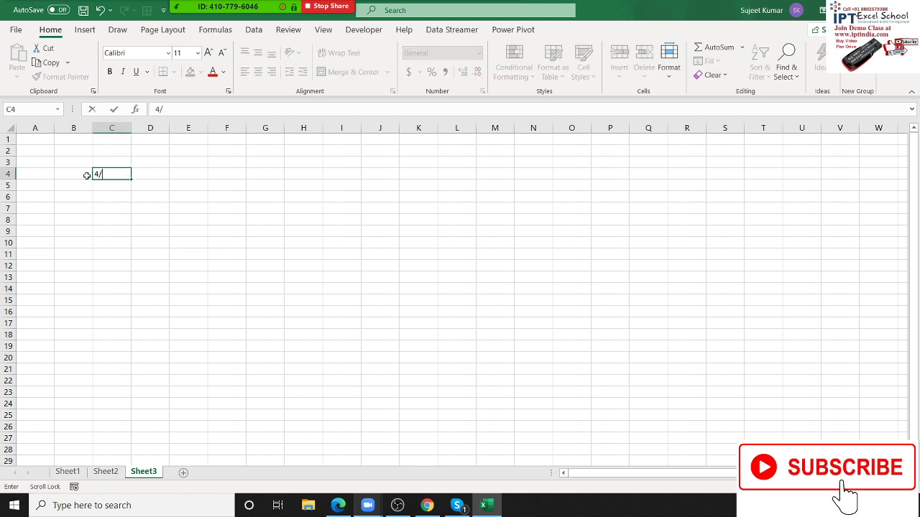
text(30)
key(Return)
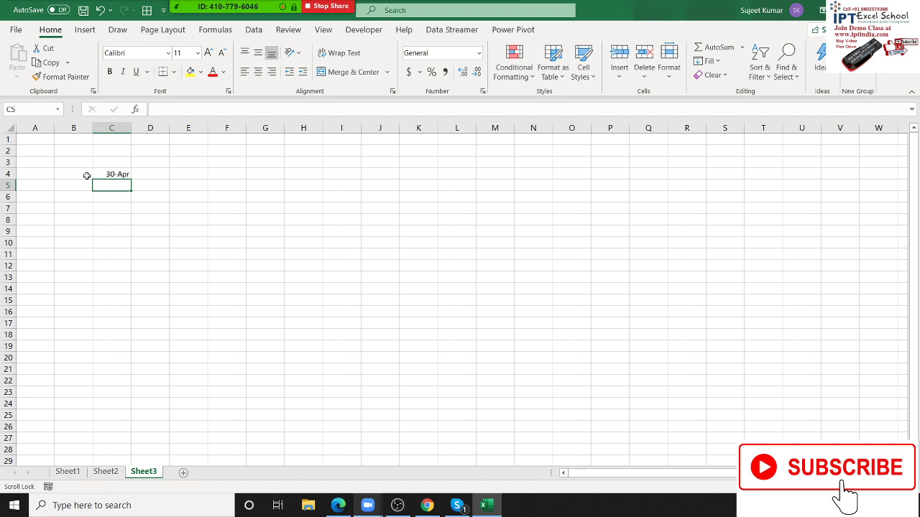
text(5/15)
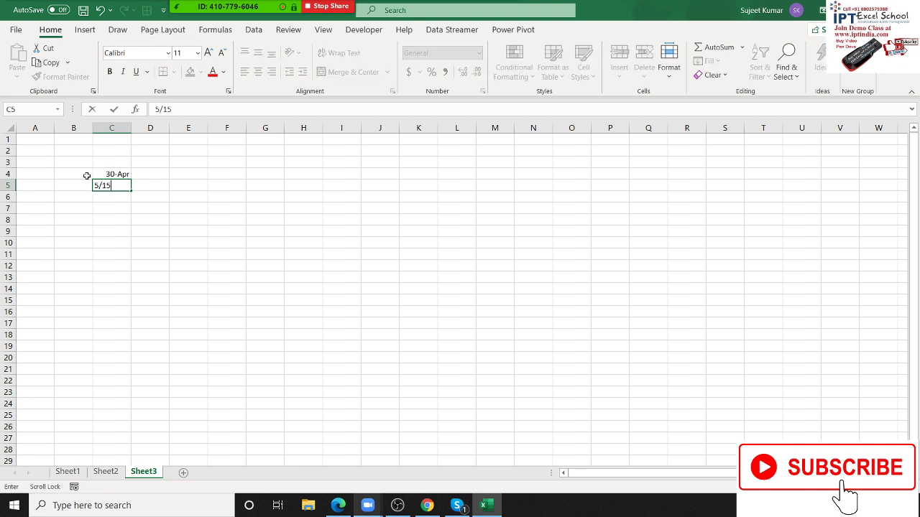
key(Return)
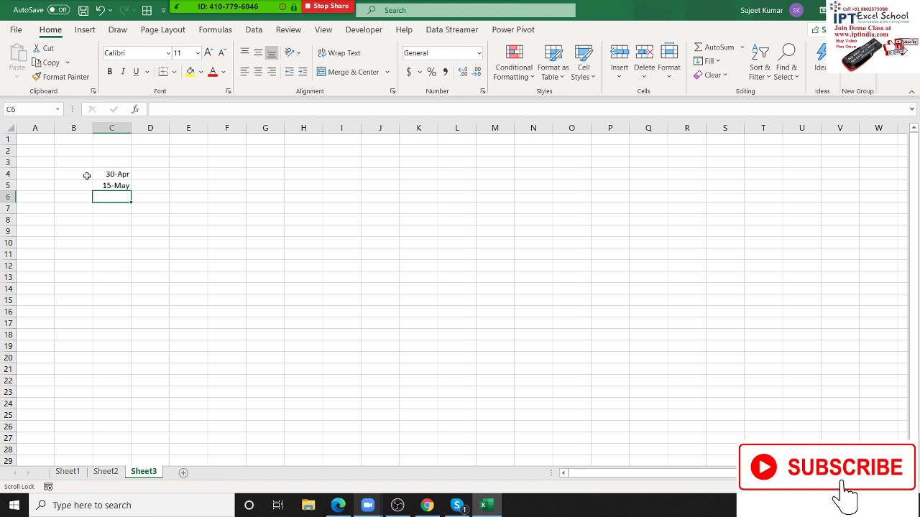
click(223, 265)
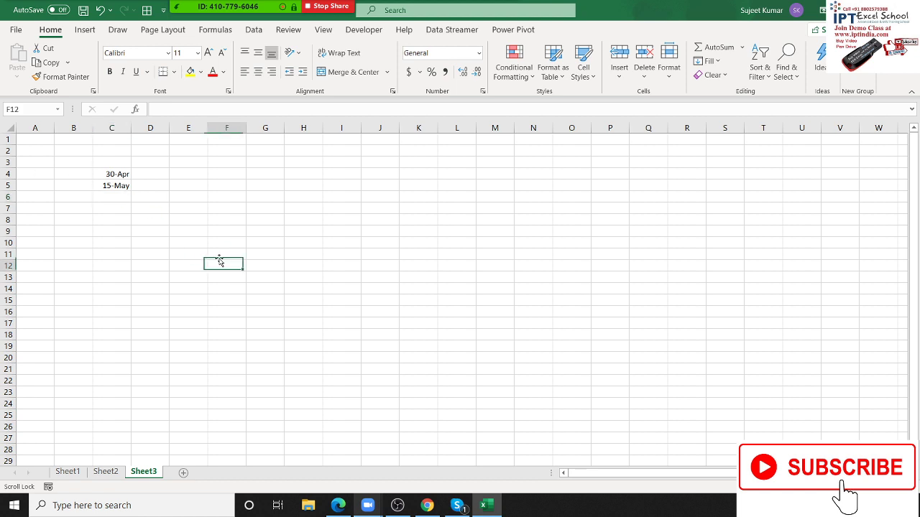
click(113, 198)
text(5/1)
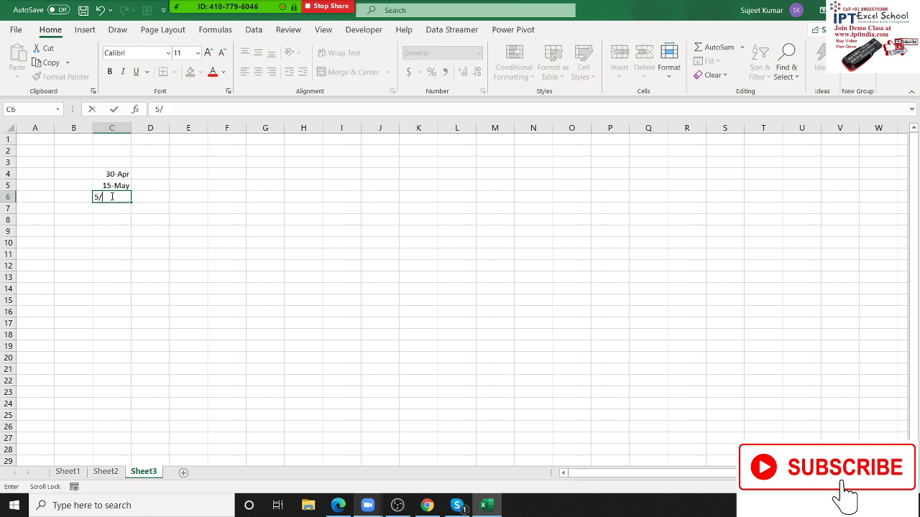
text(0)
key(Return)
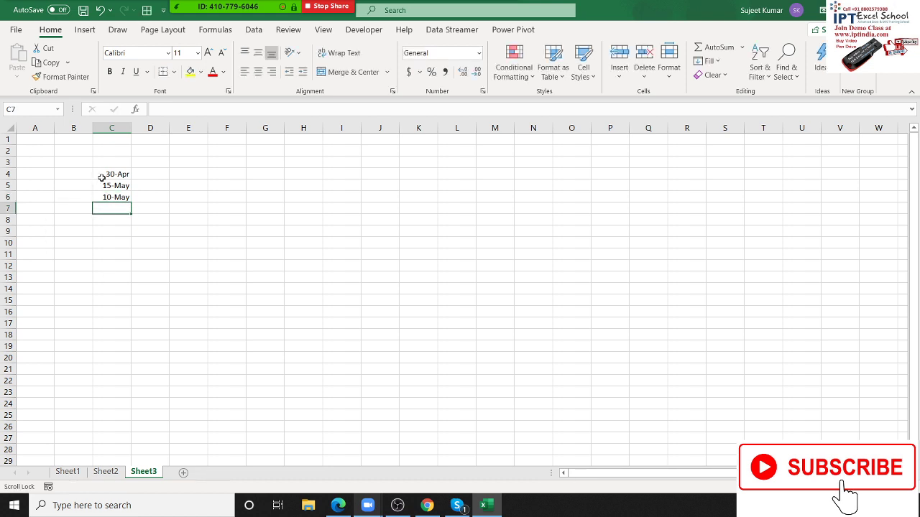
drag(99, 177, 105, 197)
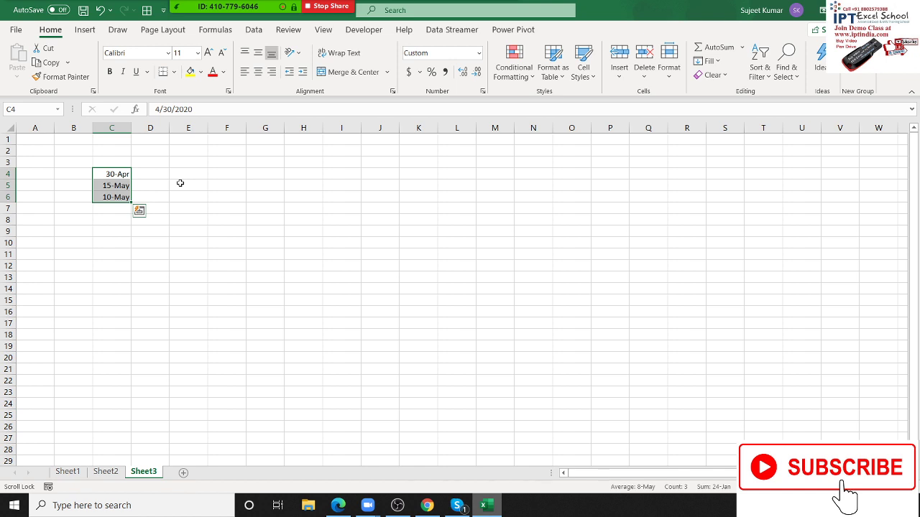
Enter the date 15-May in cell E4.
key(Escape)
click(187, 176)
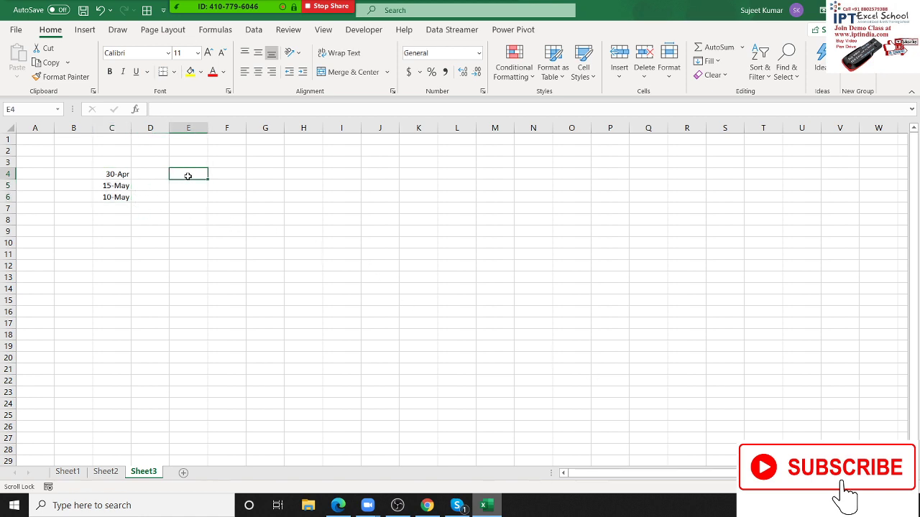
text(15-)
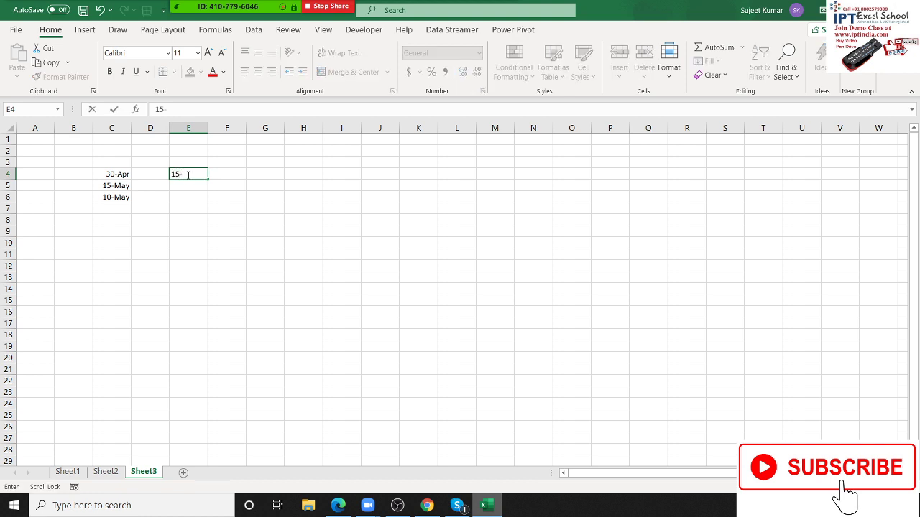
text(may)
key(Return)
Apply the d-mmm-yy date format to C4:C6 and E4 so the years show.
click(187, 176)
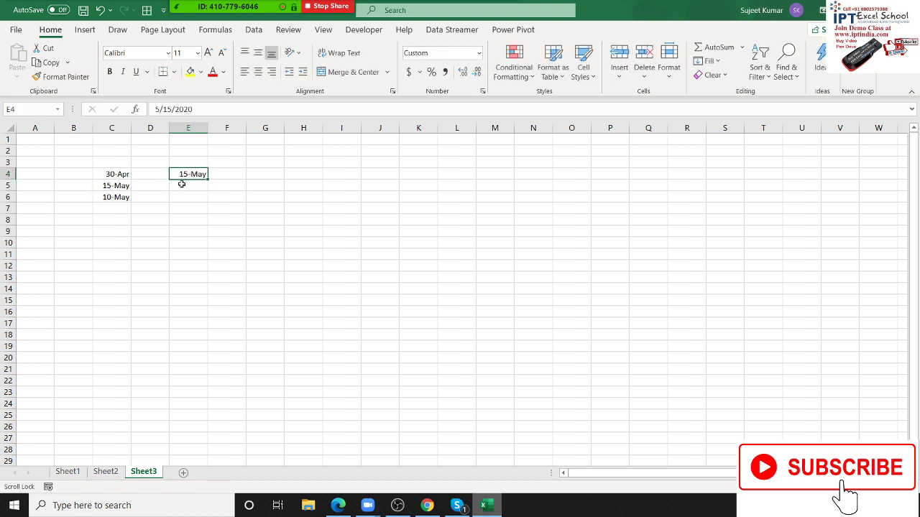
drag(116, 174, 126, 199)
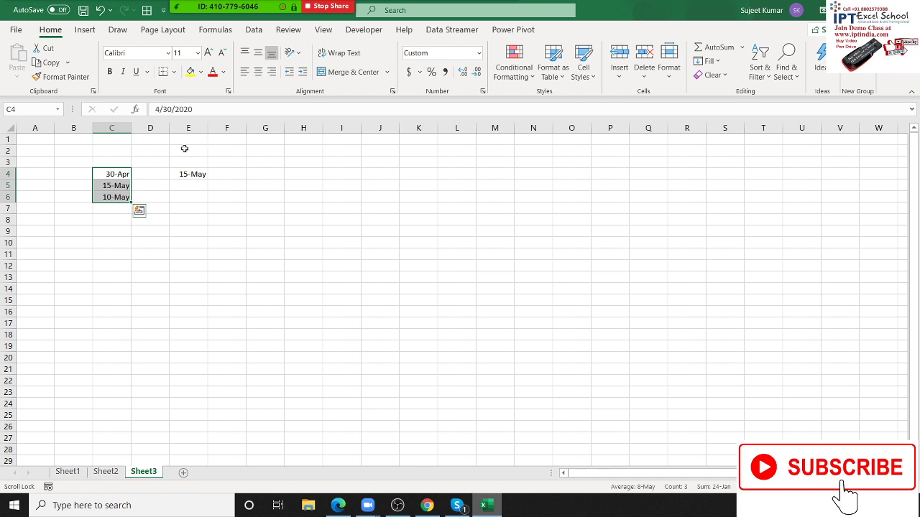
key(ctrl+shift+3)
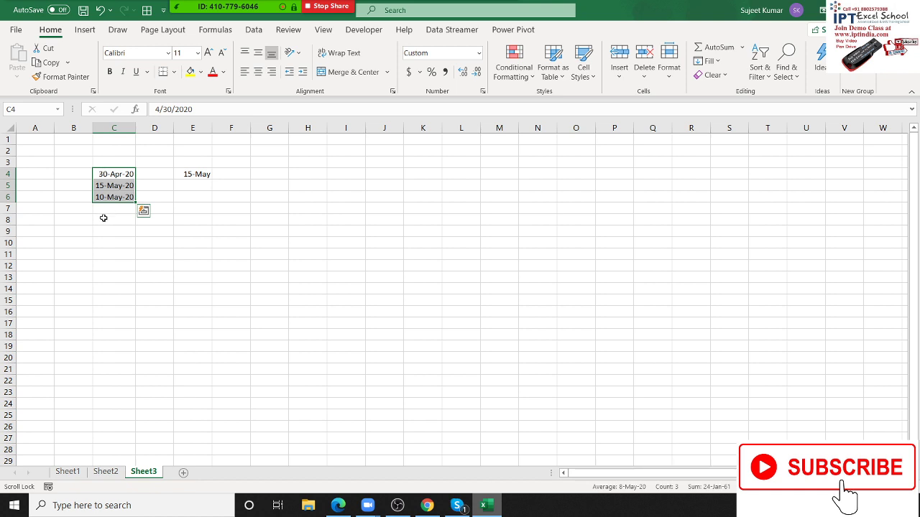
click(204, 173)
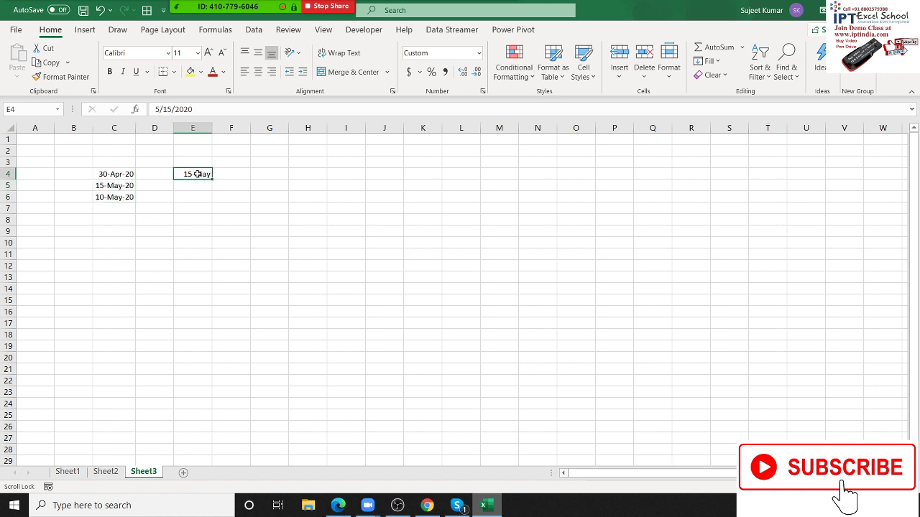
key(ctrl+shift+3)
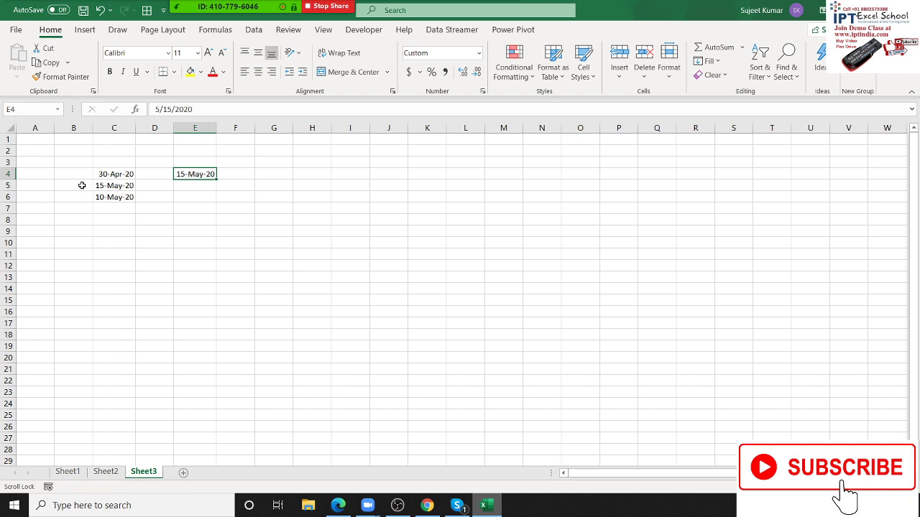
drag(109, 176, 110, 196)
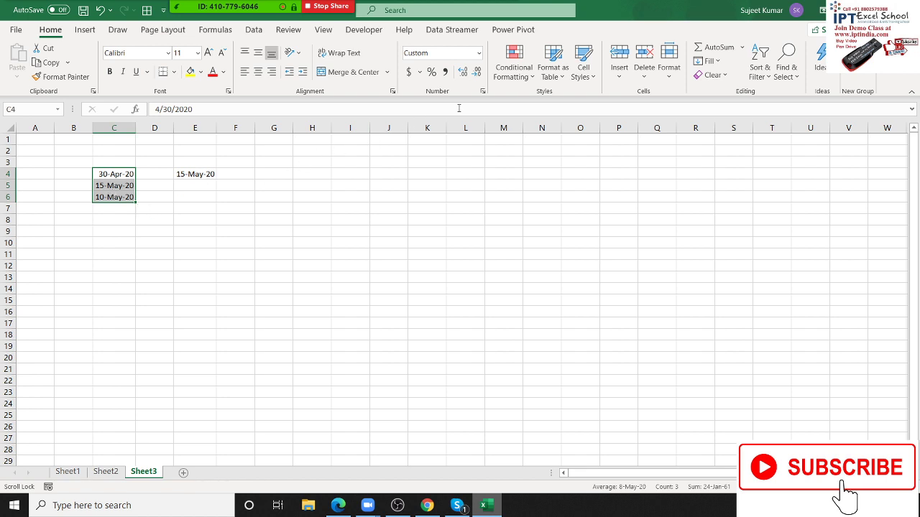
click(482, 92)
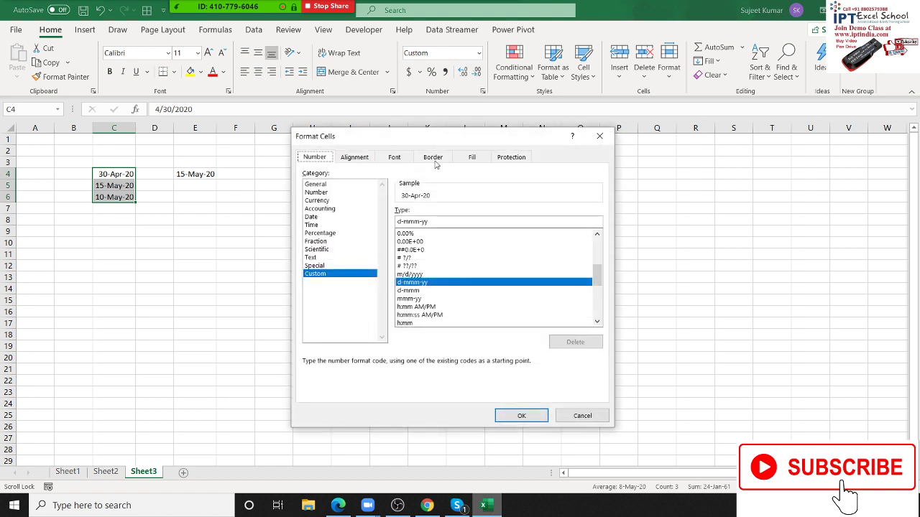
Apply the long date format (March 14, 2012) to C4:C6.
click(323, 217)
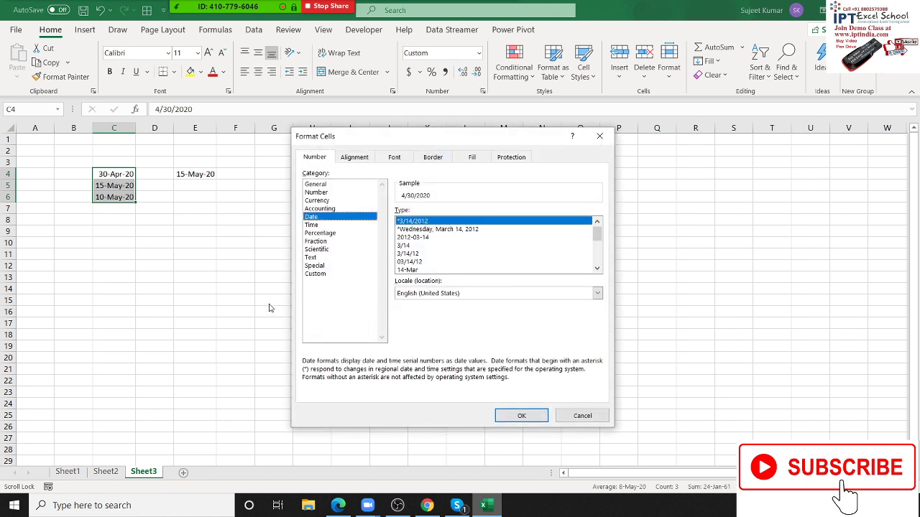
click(435, 238)
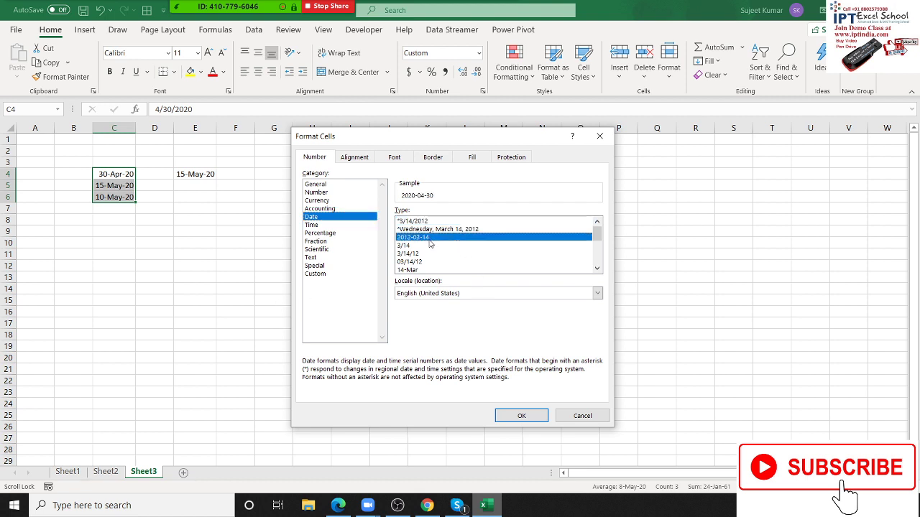
click(412, 262)
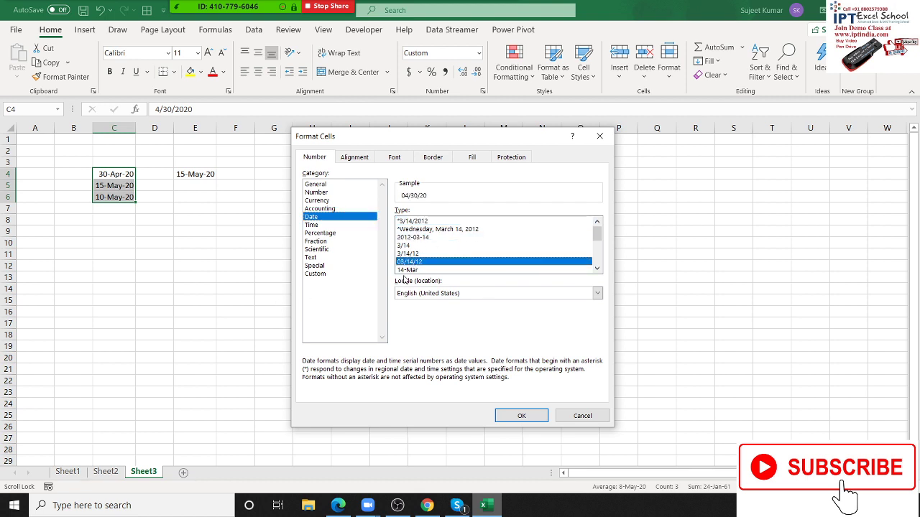
click(597, 268)
click(597, 268)
click(597, 269)
click(596, 268)
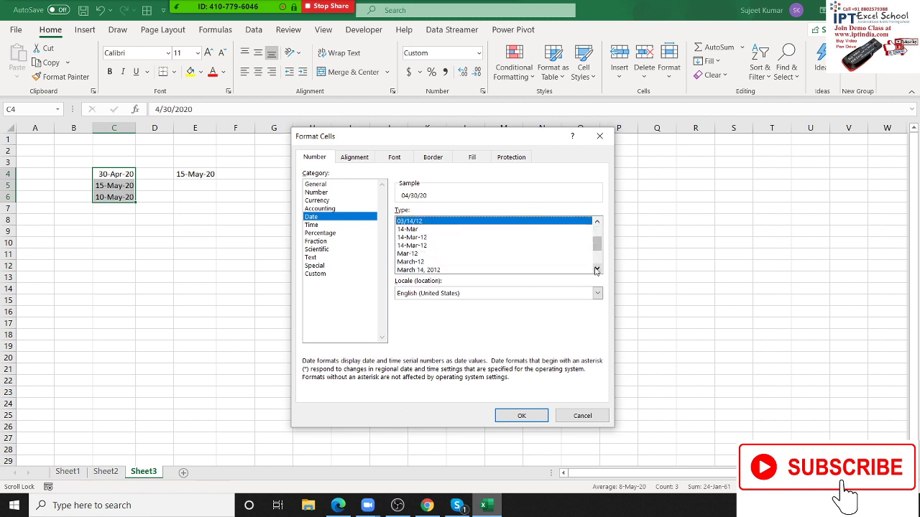
click(590, 268)
double_click(590, 267)
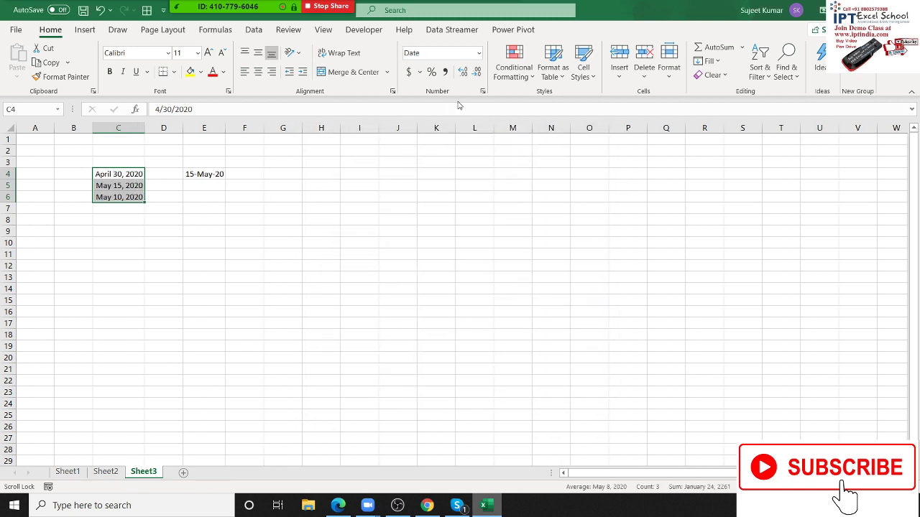
Reopen the date formats for C4:C6 and switch the locale to English (India).
key(ctrl+1)
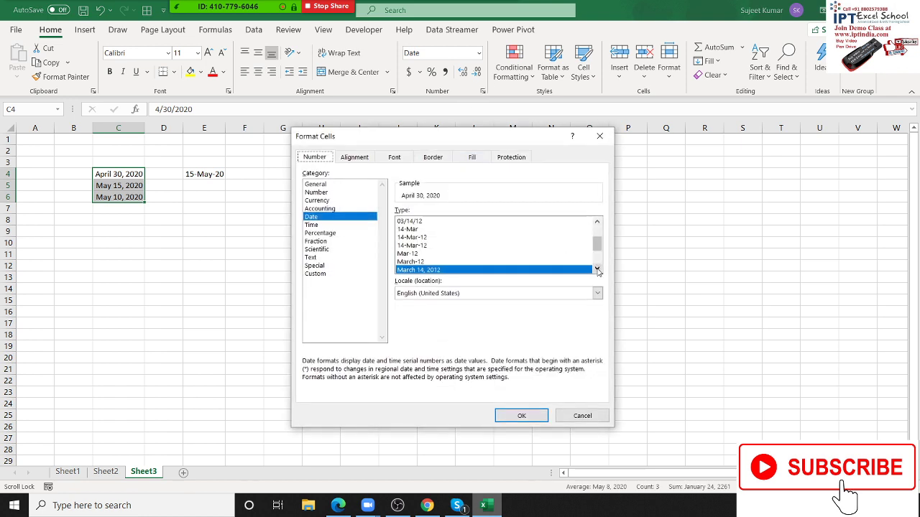
click(597, 269)
click(597, 270)
click(598, 269)
click(598, 269)
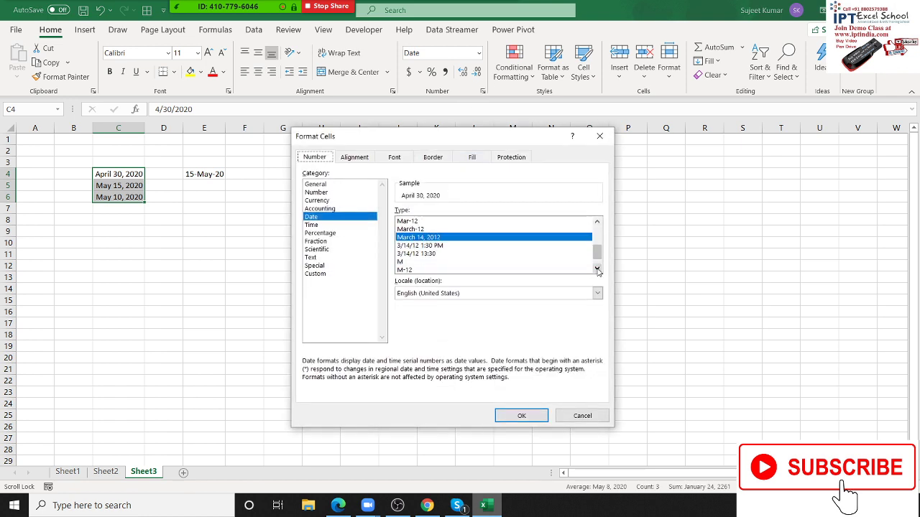
click(597, 269)
click(597, 269)
drag(598, 260, 598, 231)
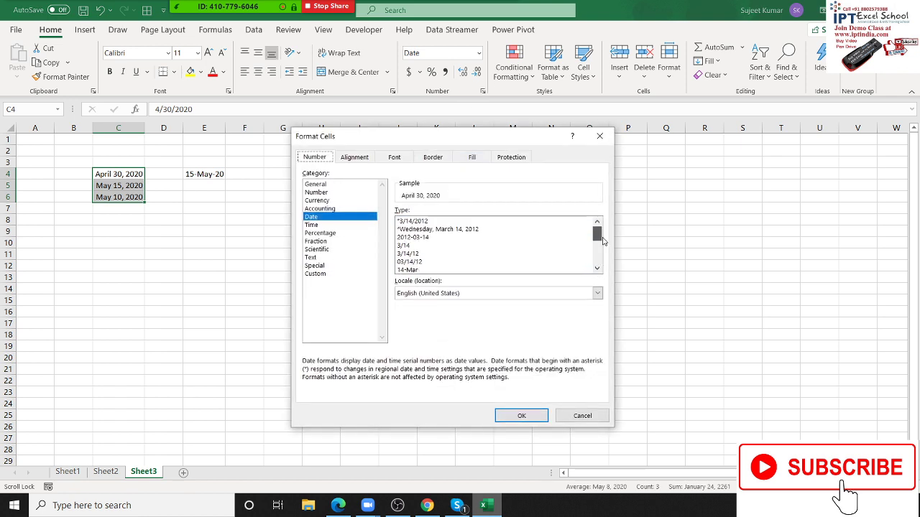
click(424, 297)
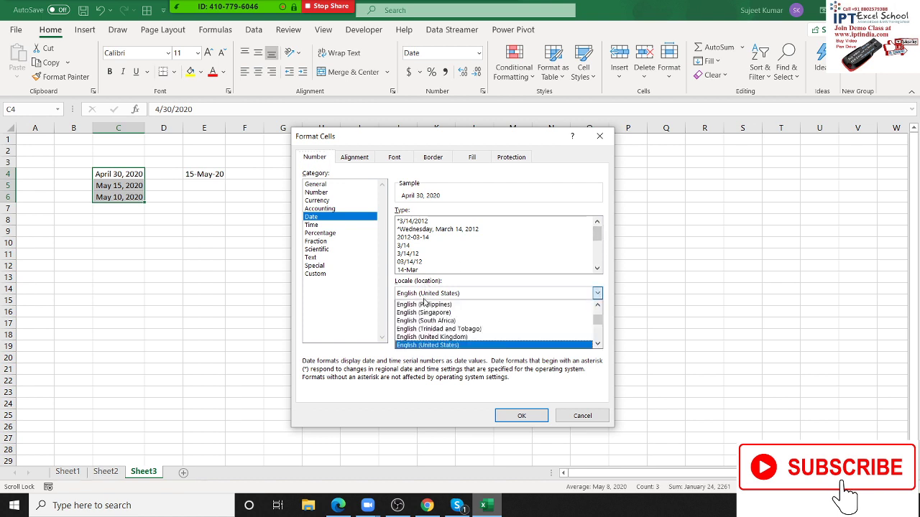
key(Down)
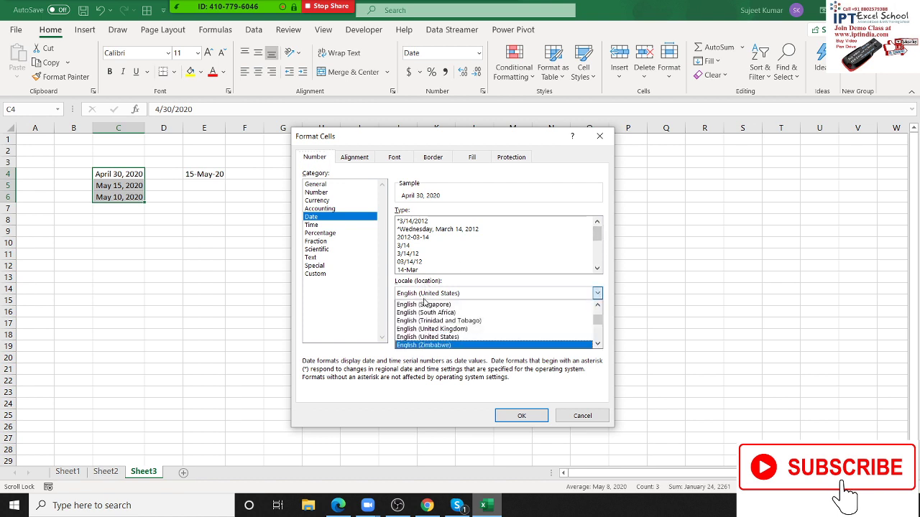
key(Up)
key(Up)
key(Up)
key(Up)
key(Up)
key(Up)
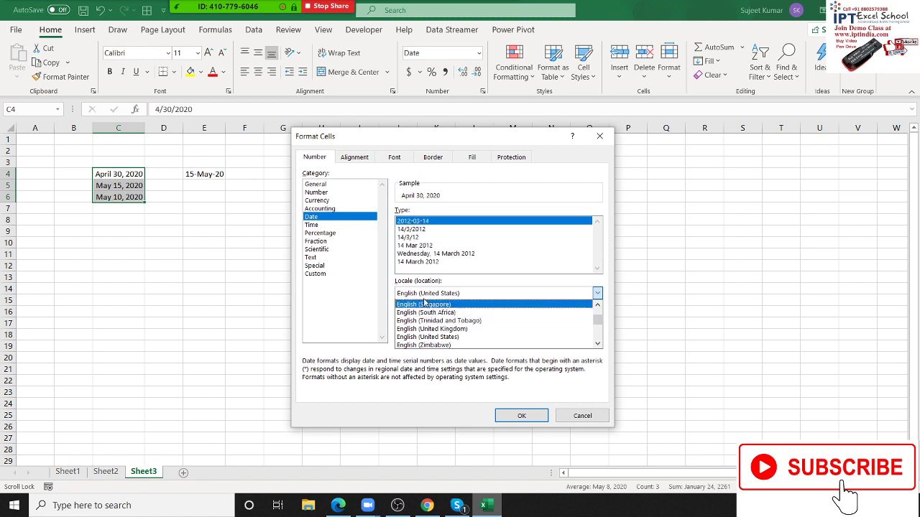
key(Up)
key(Up)
key(Up)
key(Up)
key(Up)
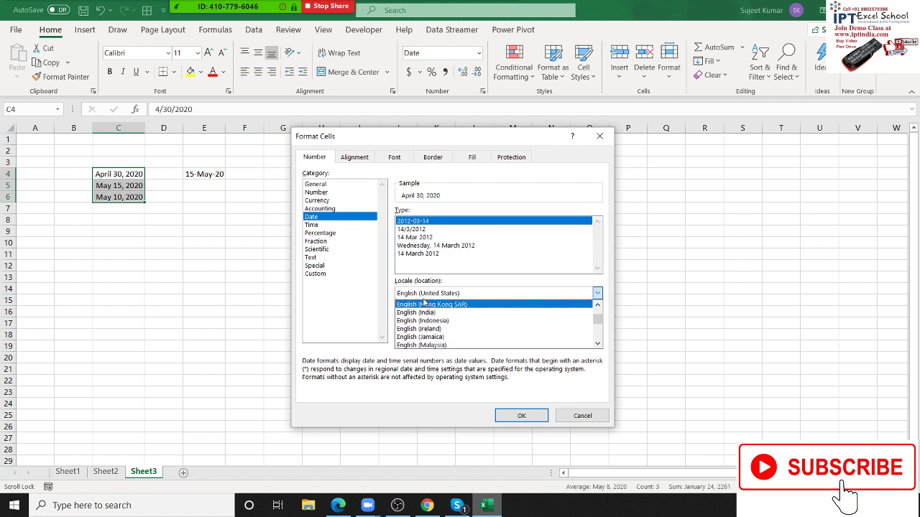
key(Up)
key(Return)
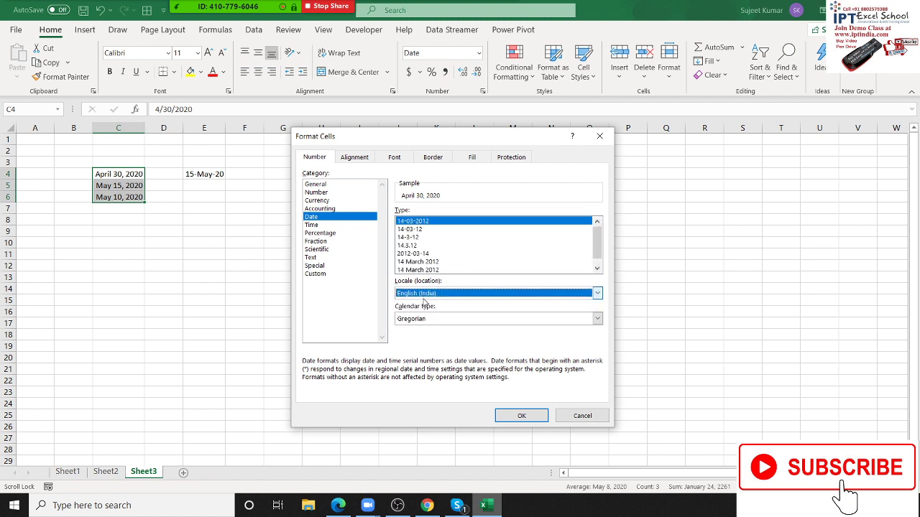
Preview the date formats under the Hindi locale.
click(596, 269)
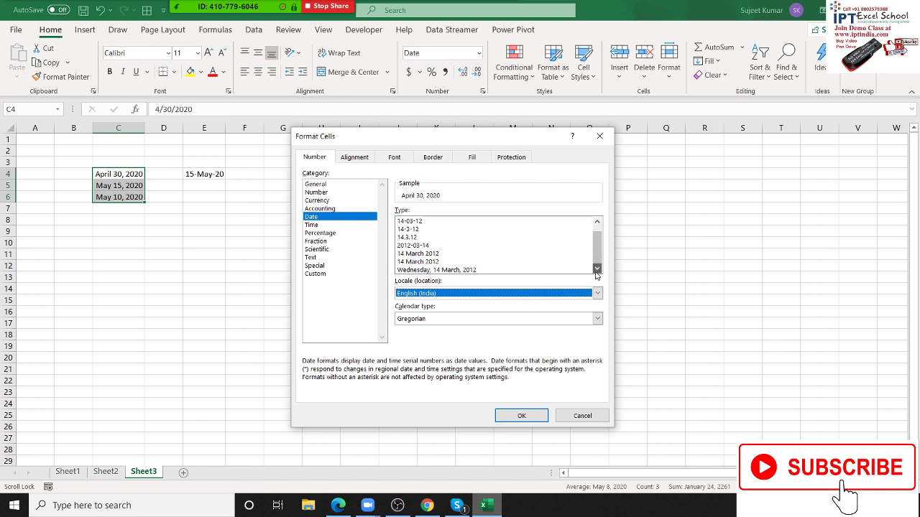
click(499, 295)
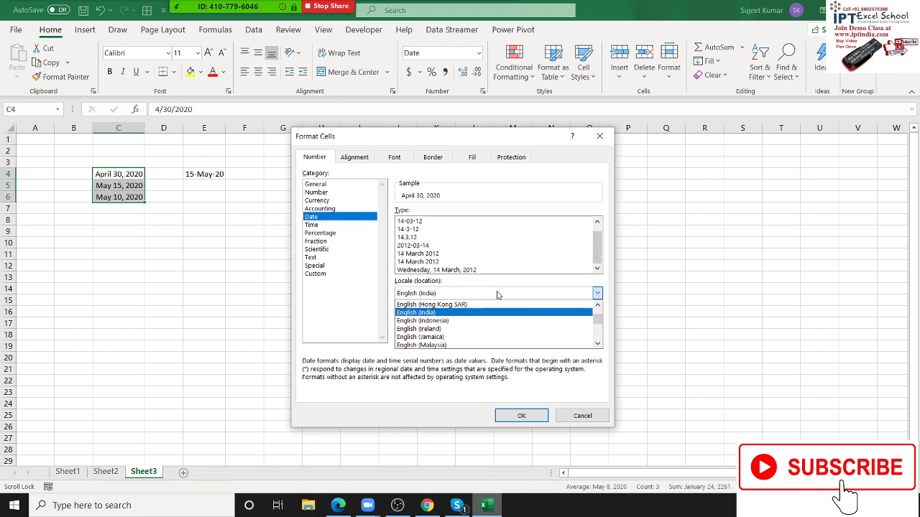
key(h)
key(h)
key(h)
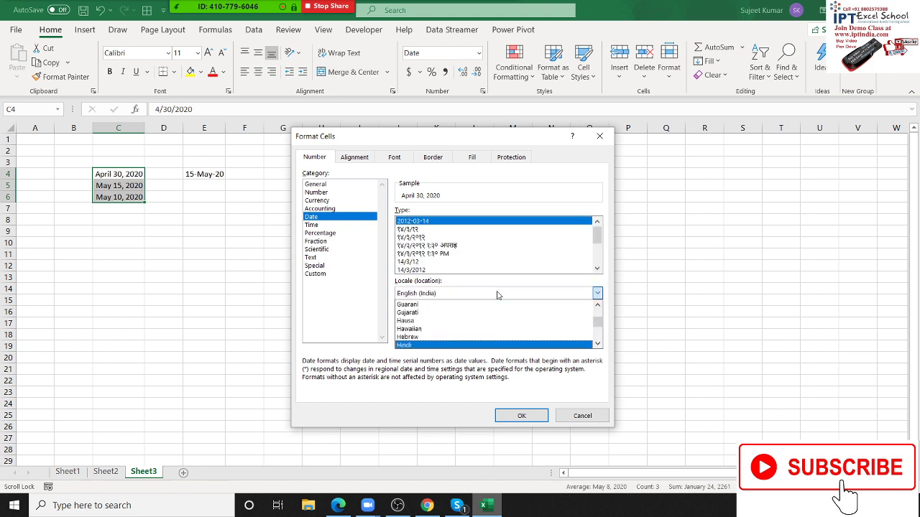
key(h)
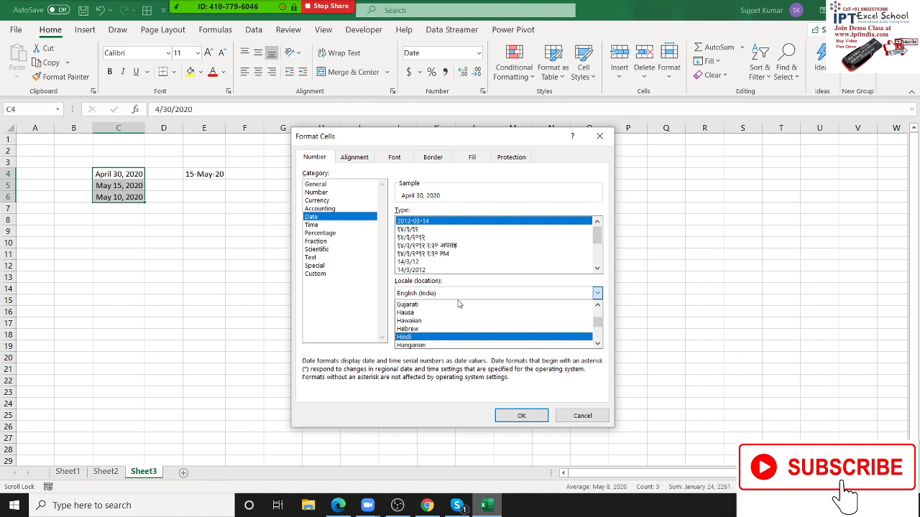
click(440, 336)
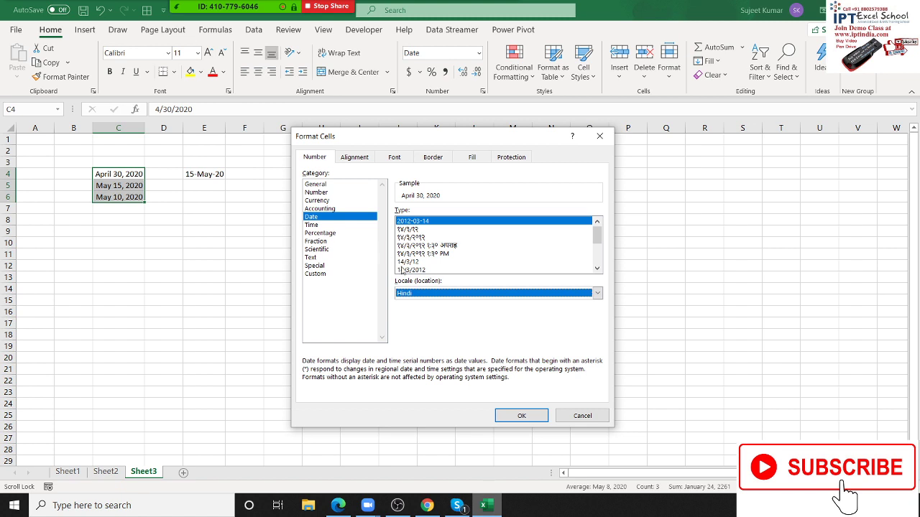
Reset the locale to English (United States) and apply the short date format, e.g. 4/30/2020.
click(420, 295)
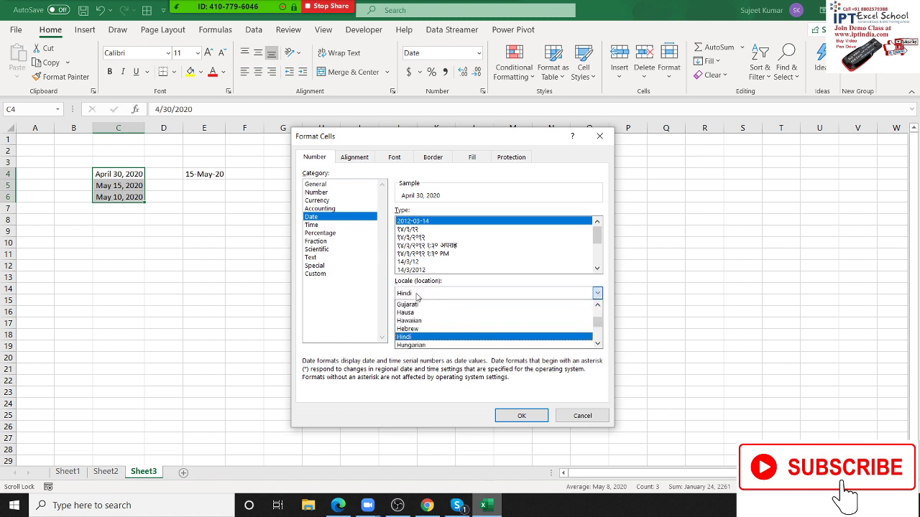
scroll(429, 316, up, 10)
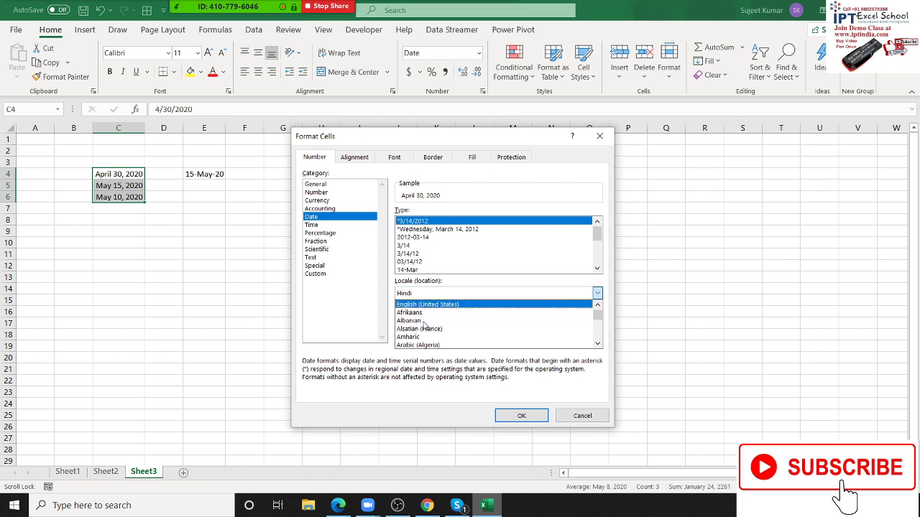
key(Up)
key(Return)
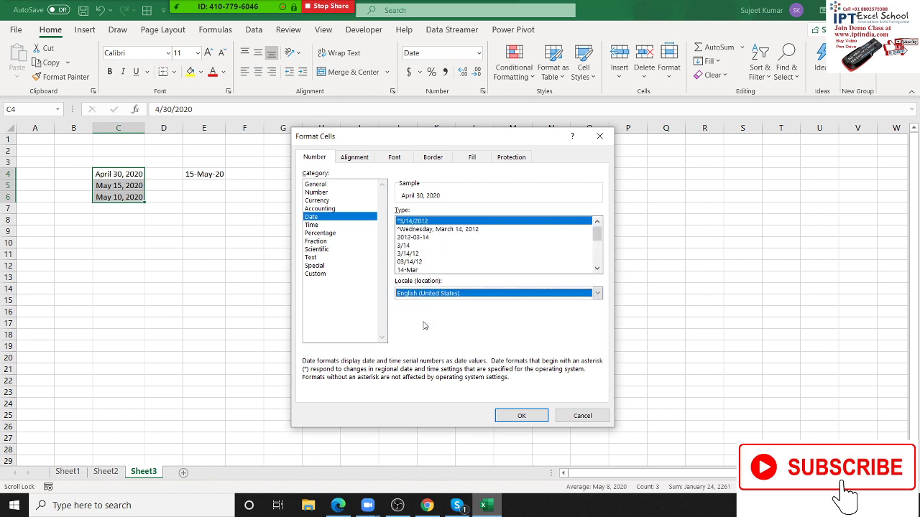
click(530, 416)
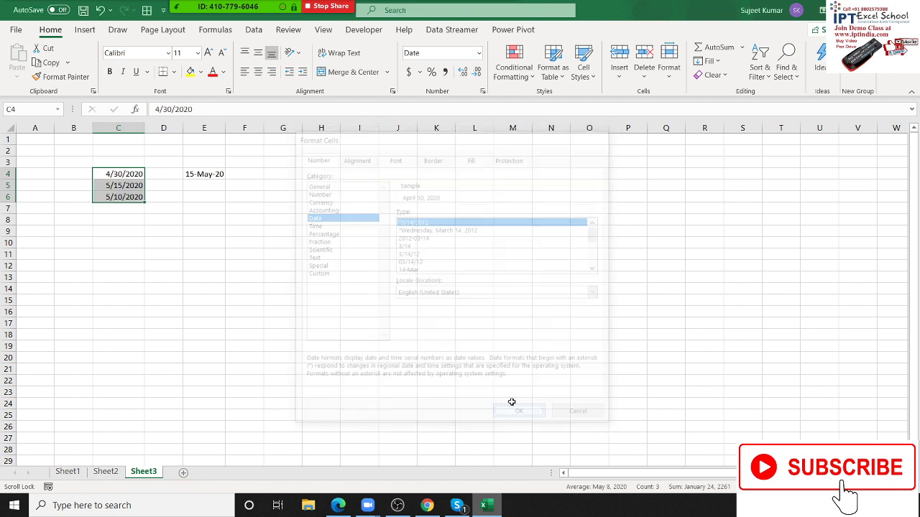
Enter the time 6:26 PM in G7 and 18:26 in G8, then reselect G8.
click(288, 209)
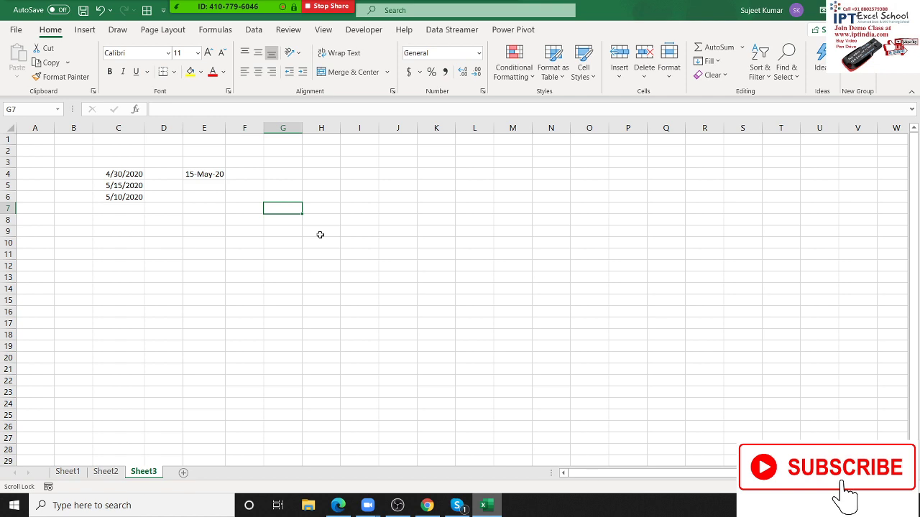
text(6:2)
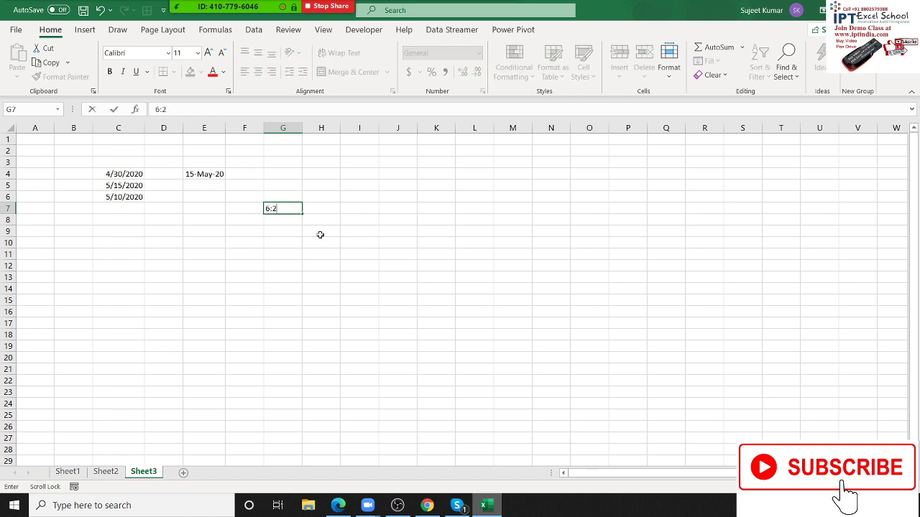
text(6)
text(m)
key(Return)
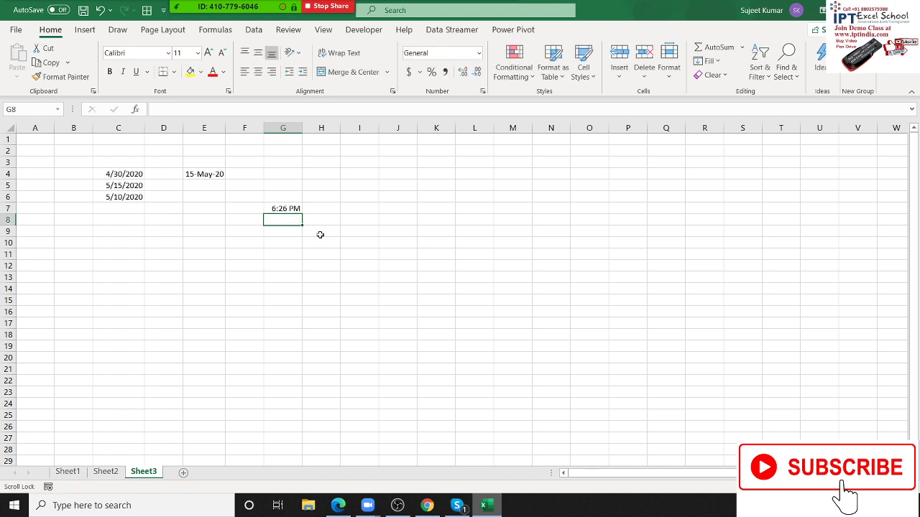
scroll(319, 235, down, 1)
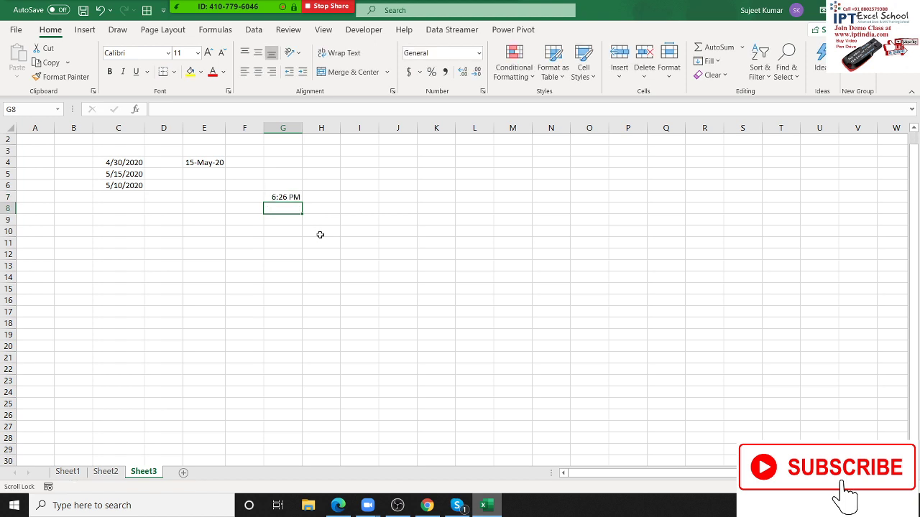
text(18:)
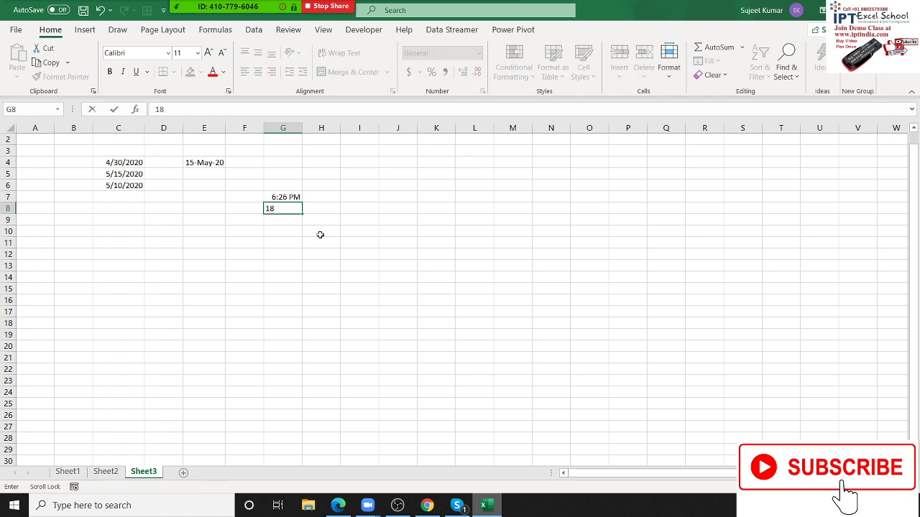
text(26)
key(Return)
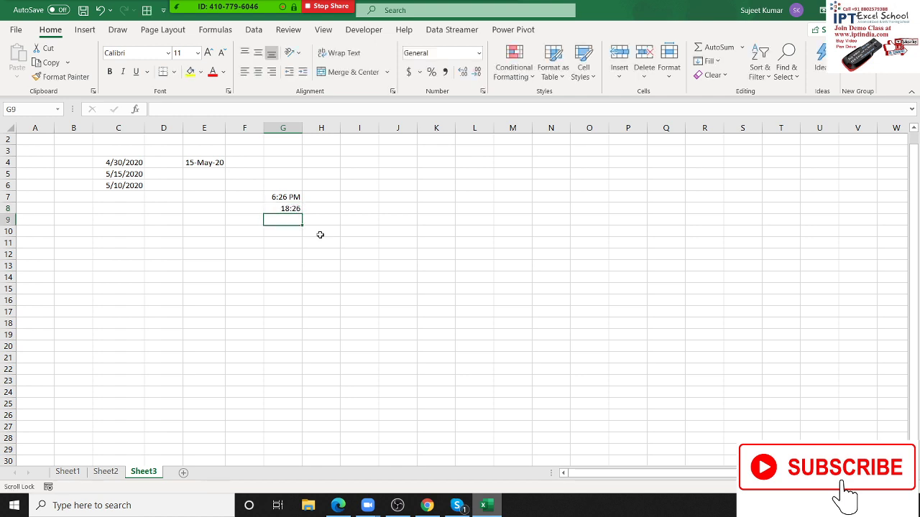
scroll(317, 235, up, 1)
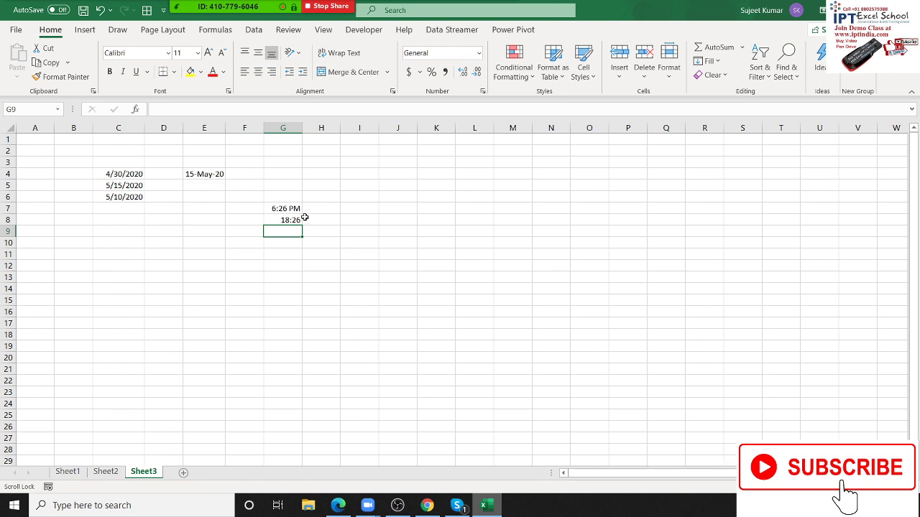
click(289, 221)
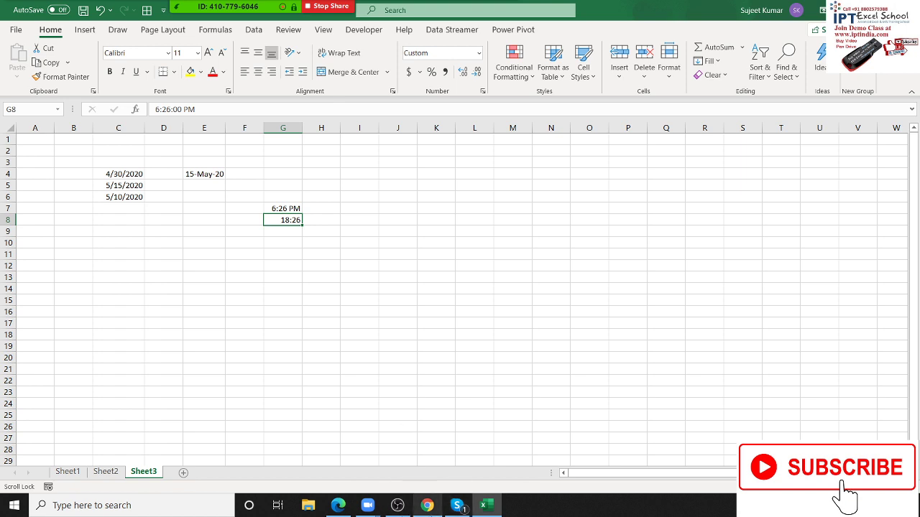
mouse_move(427, 505)
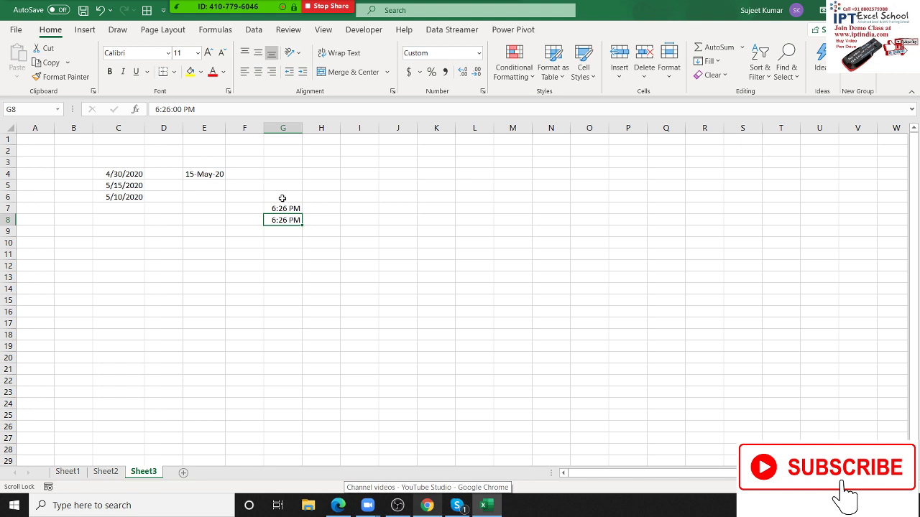
Give G8 the 24-hour time format with seconds (13:30:55), showing 18:26:00.
click(483, 92)
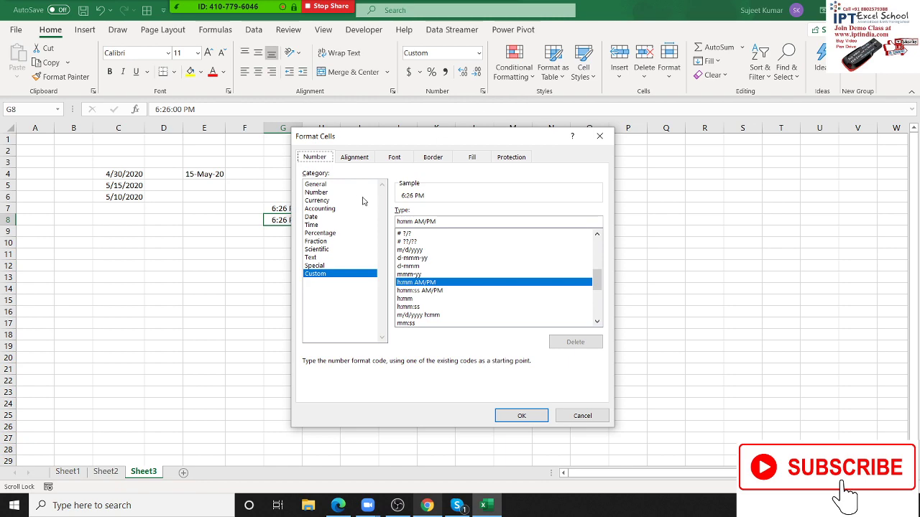
click(336, 226)
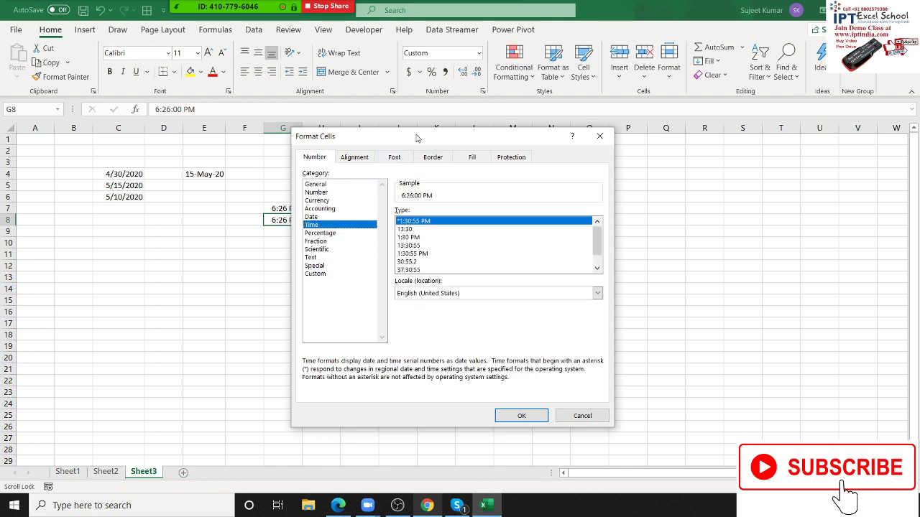
drag(416, 138, 560, 90)
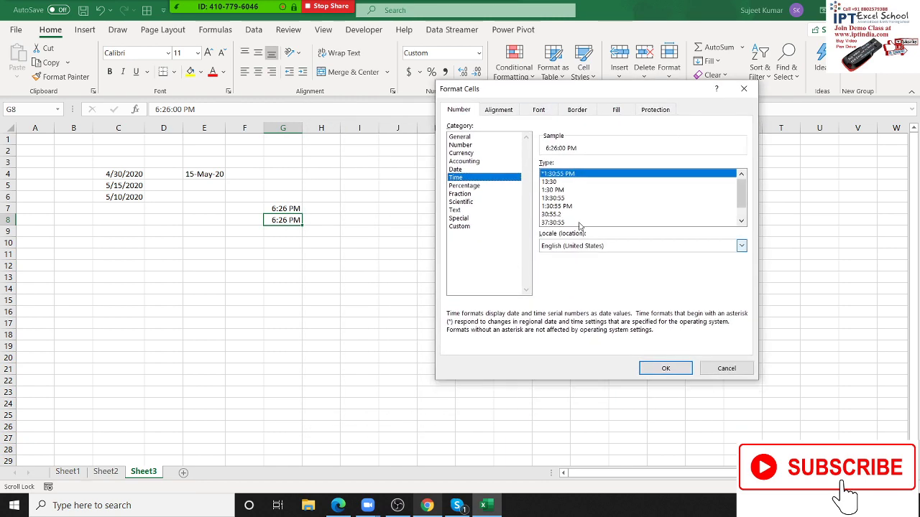
click(556, 182)
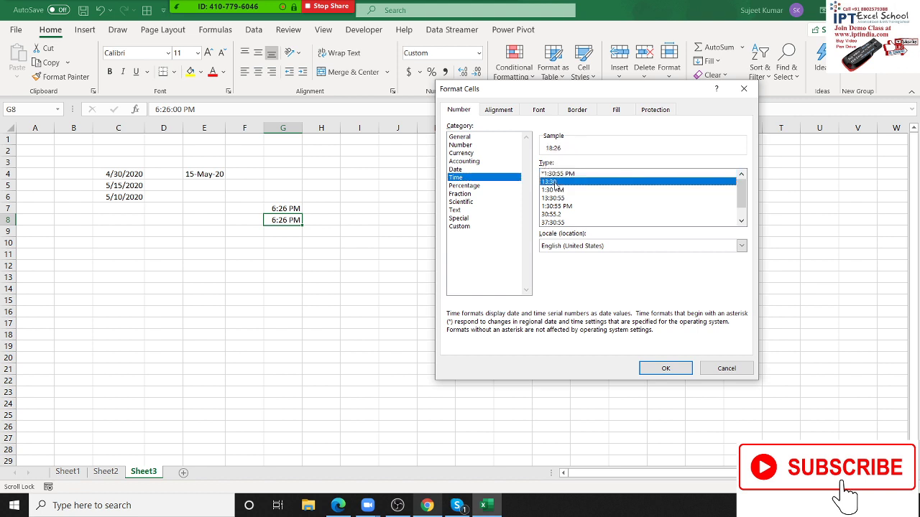
click(557, 198)
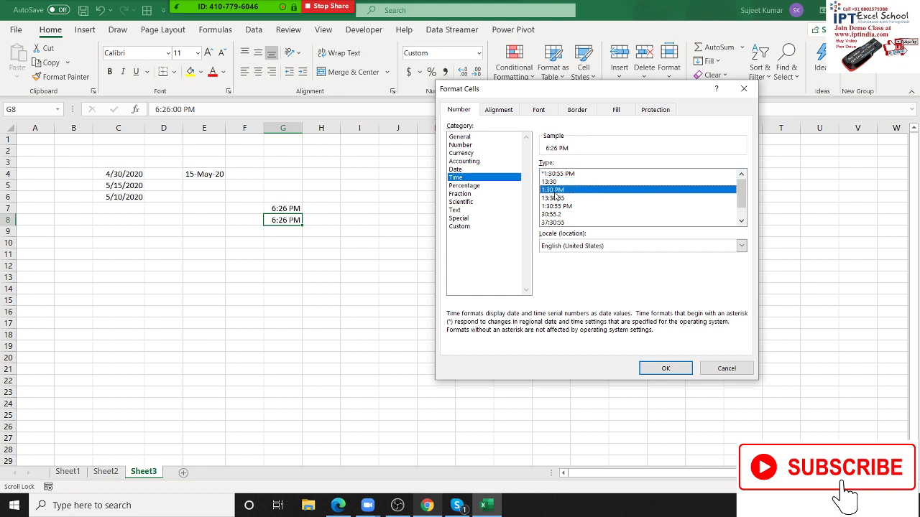
click(558, 207)
click(579, 245)
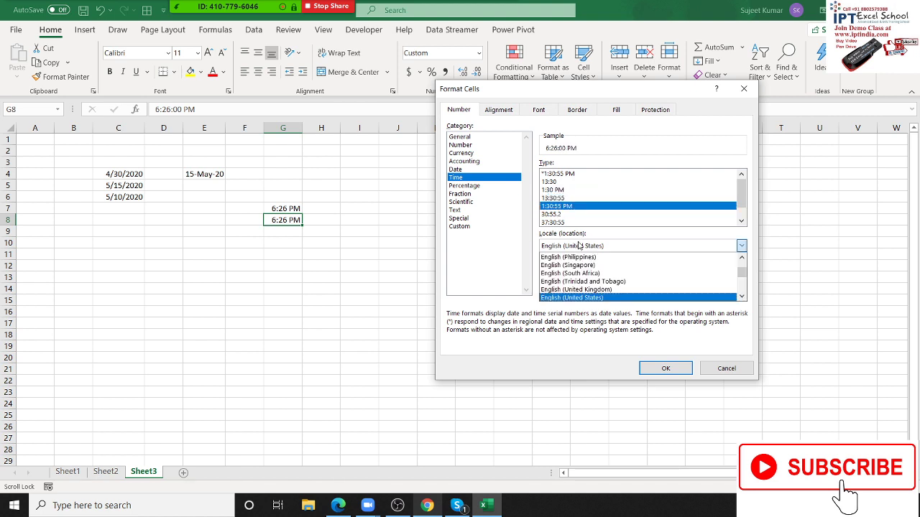
click(566, 200)
click(559, 183)
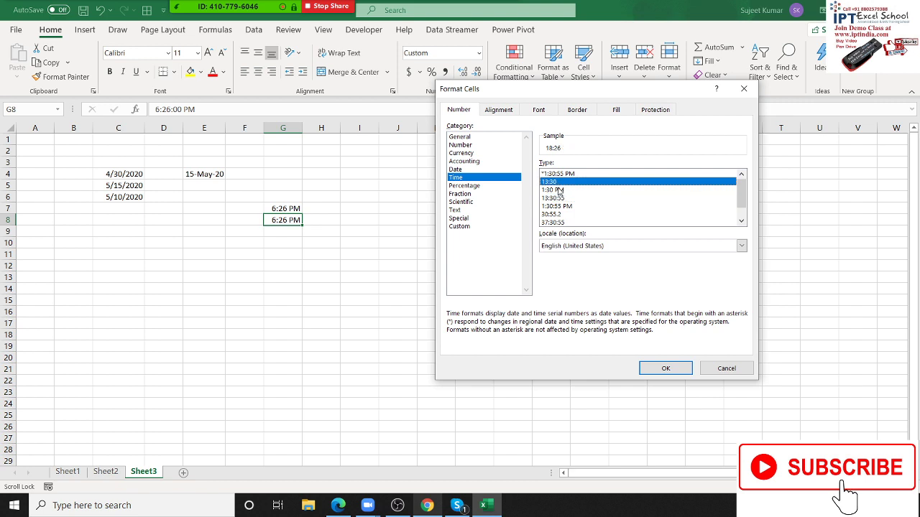
click(559, 199)
click(658, 368)
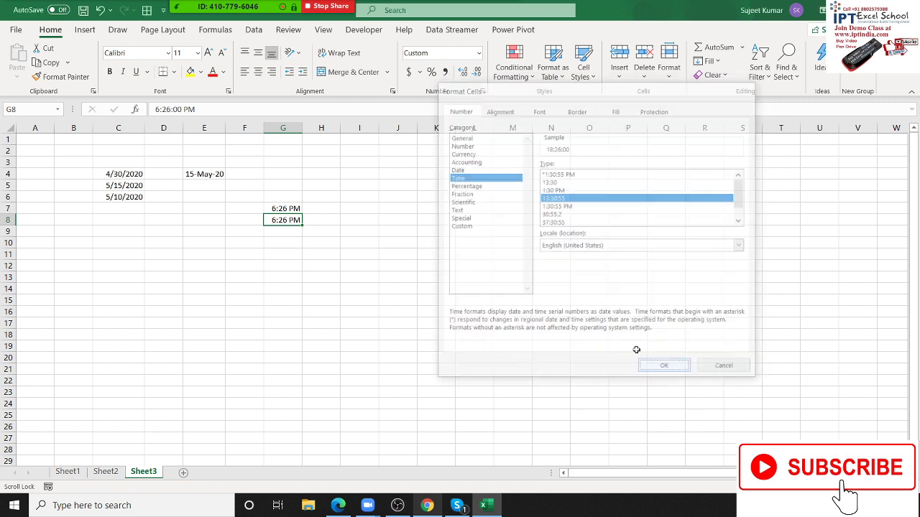
click(387, 220)
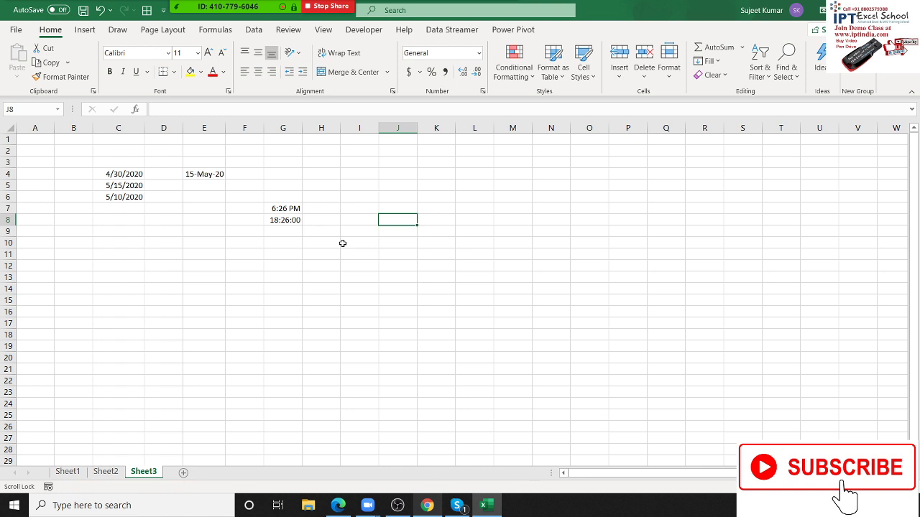
Enter the duration 300:20:33 in J8 and switch it to General so it reads 12.51427.
text(300:)
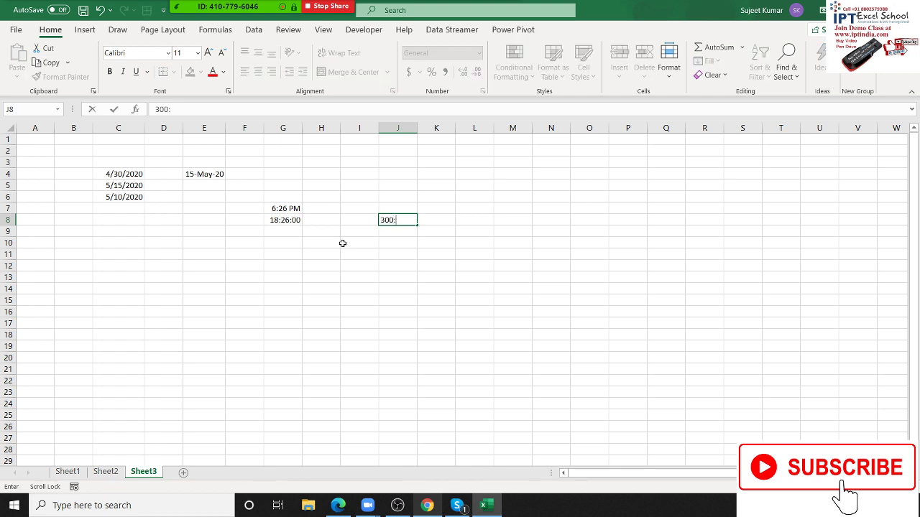
text(20:)
text(33)
key(Return)
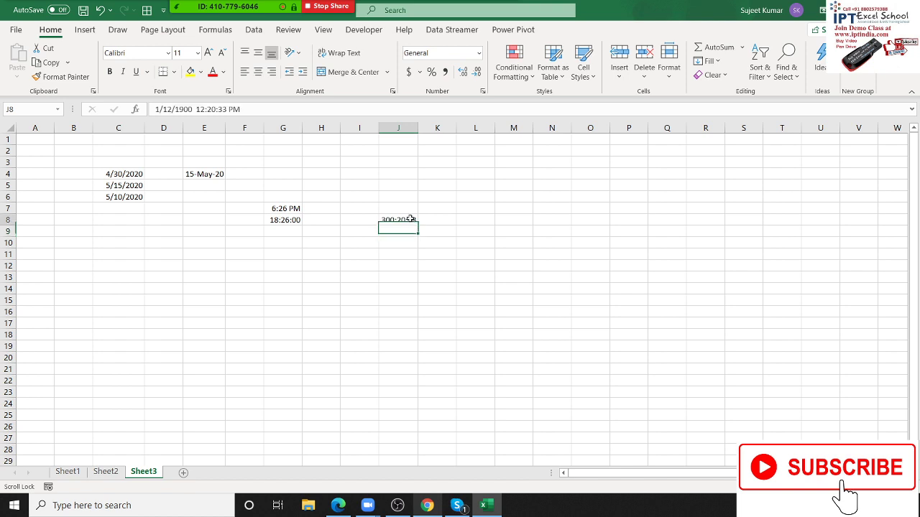
click(410, 219)
click(478, 52)
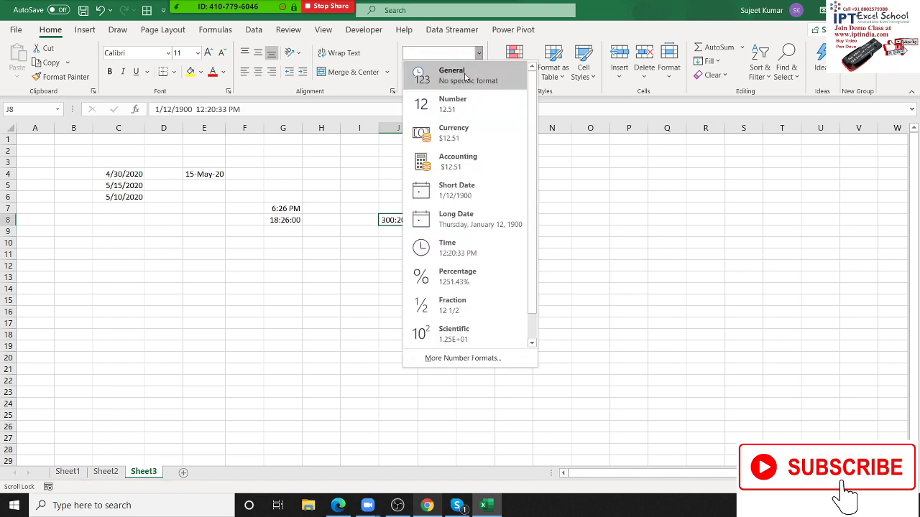
click(465, 77)
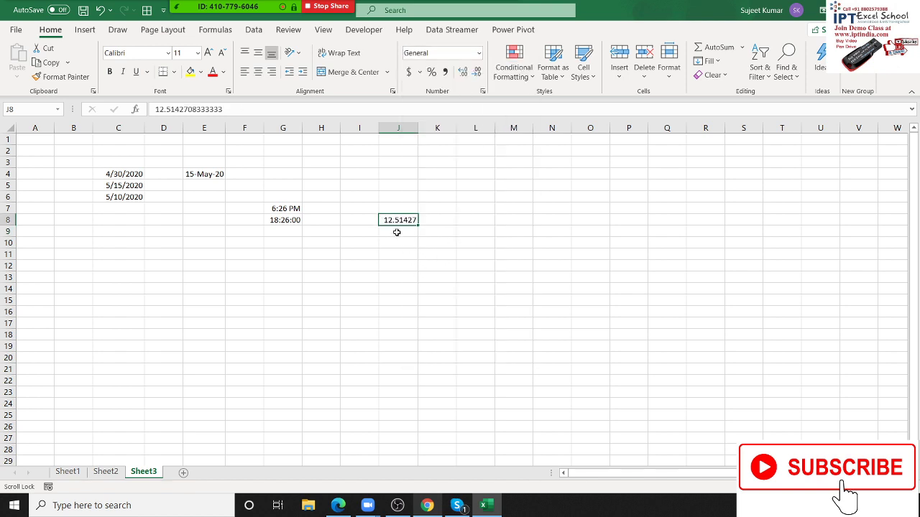
Add the note 24h=1day in G10, fixing the dash to an equals sign.
click(298, 247)
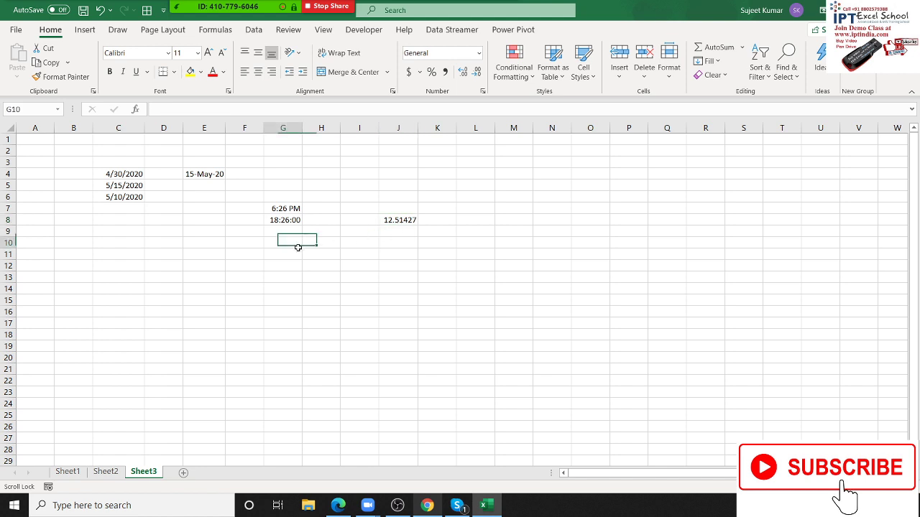
text(24h-1)
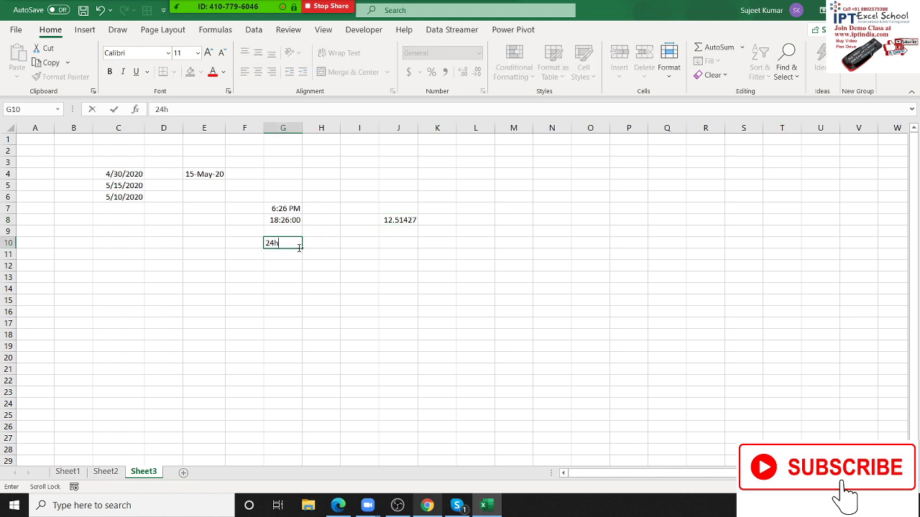
text(day)
click(322, 265)
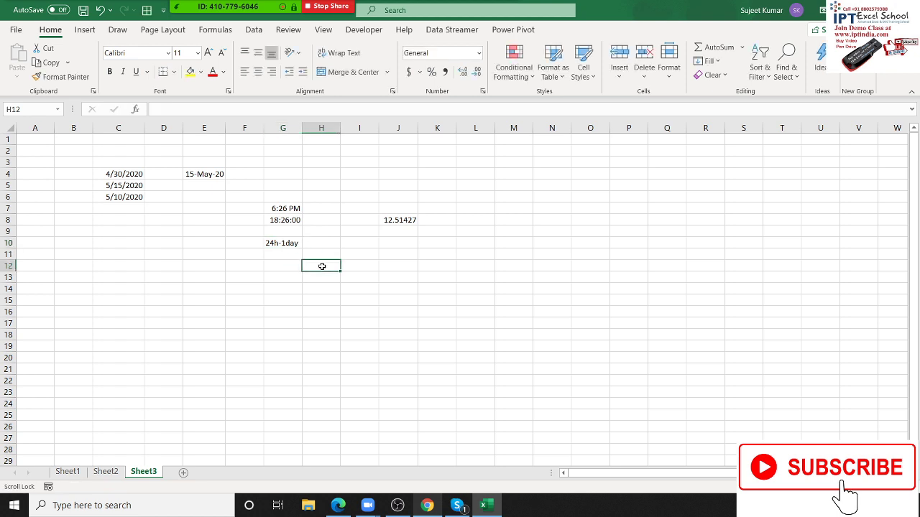
double_click(282, 244)
key(BackSpace)
text(=)
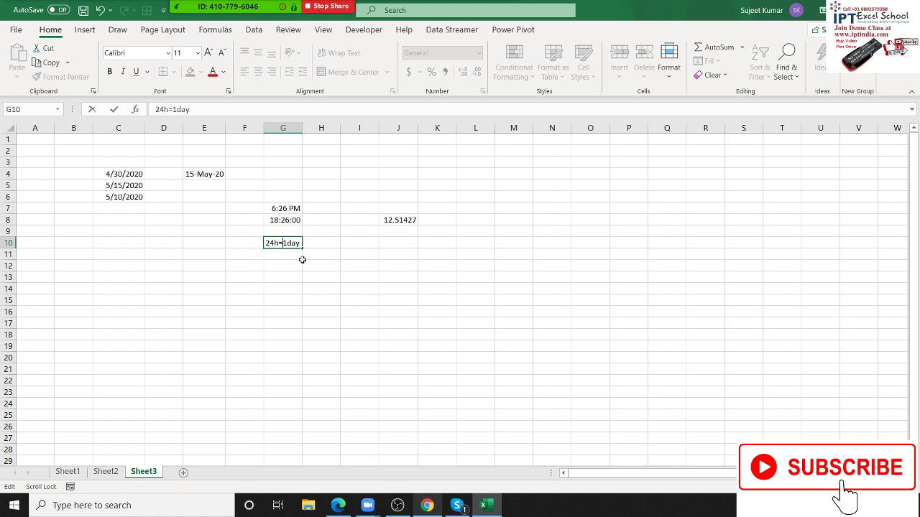
key(Return)
Enter 24:00 in I11 and format it as General so it shows 1.
click(346, 260)
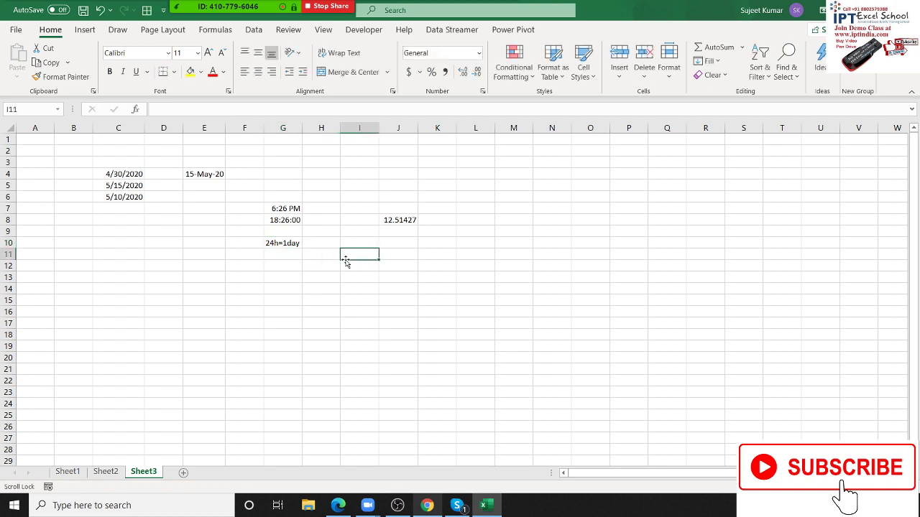
text(24:)
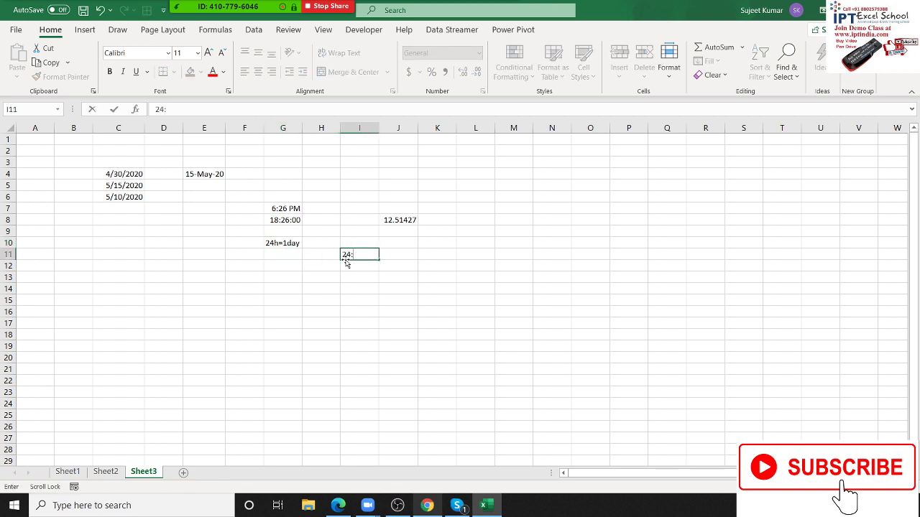
text(00)
key(Return)
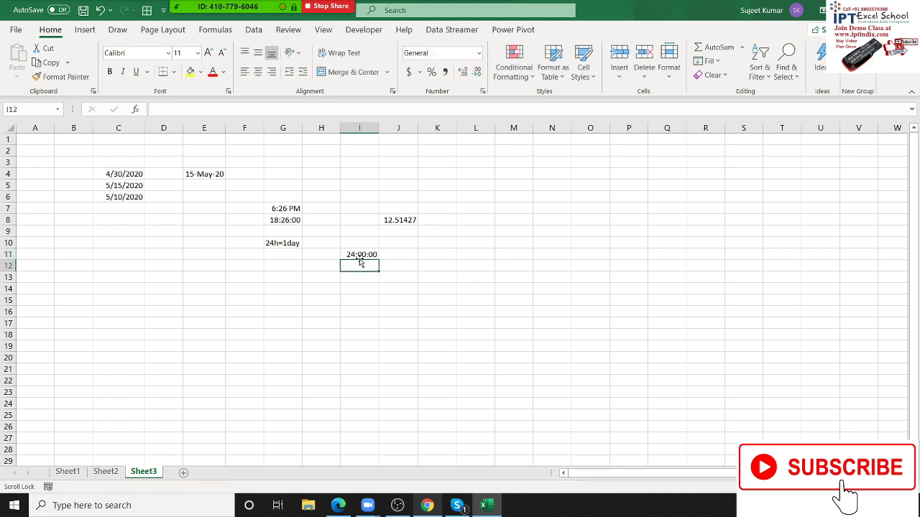
click(361, 253)
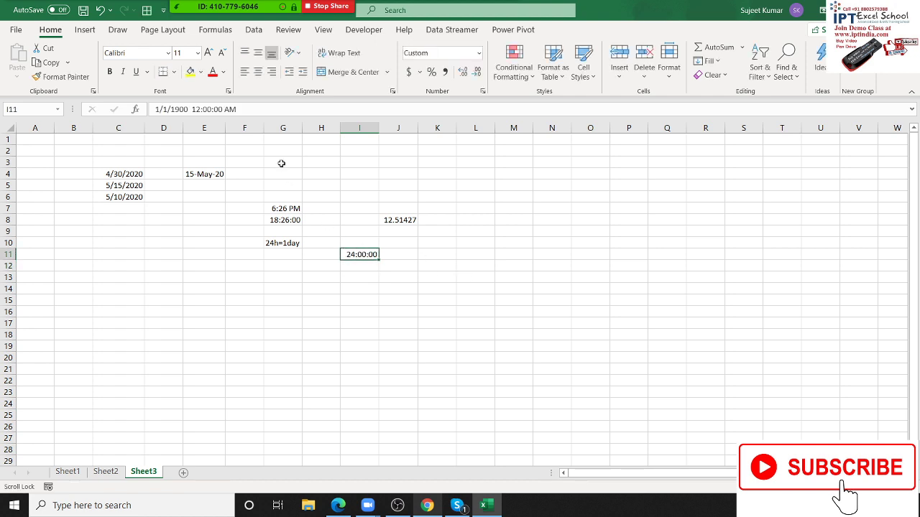
click(187, 109)
drag(188, 109, 155, 109)
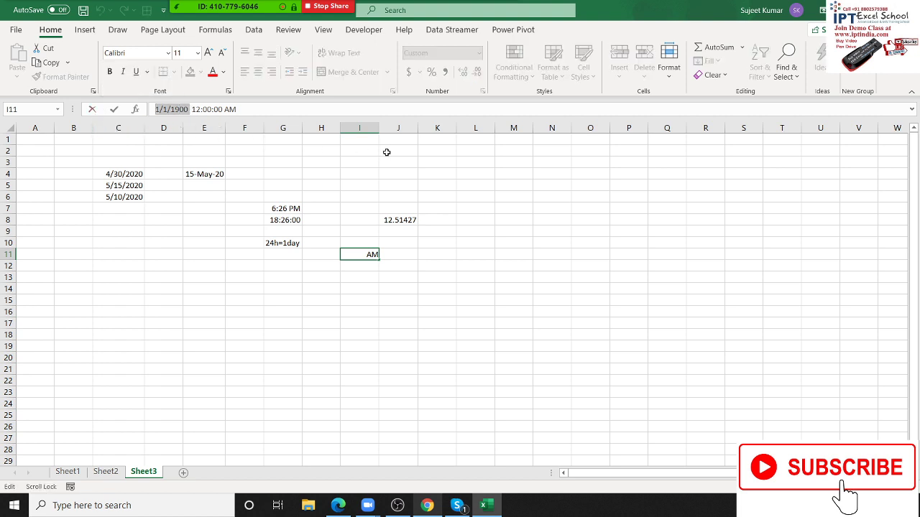
key(Escape)
click(479, 54)
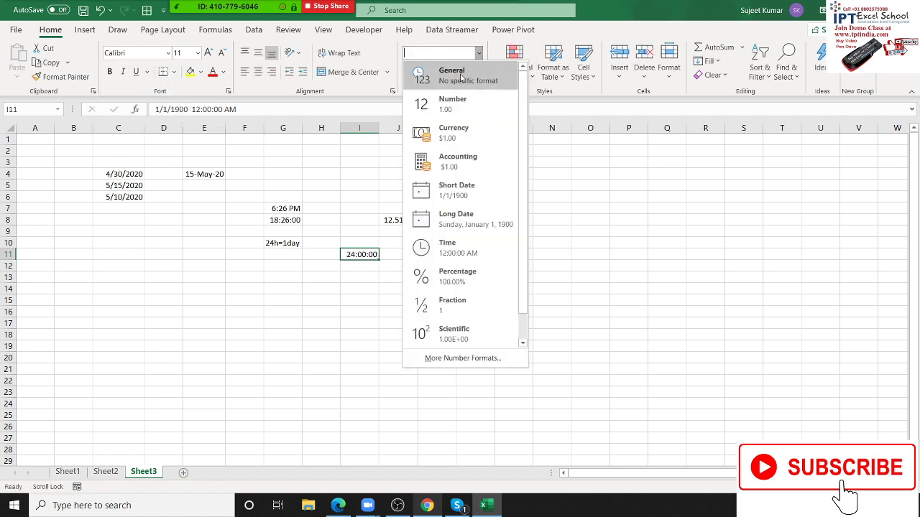
click(462, 78)
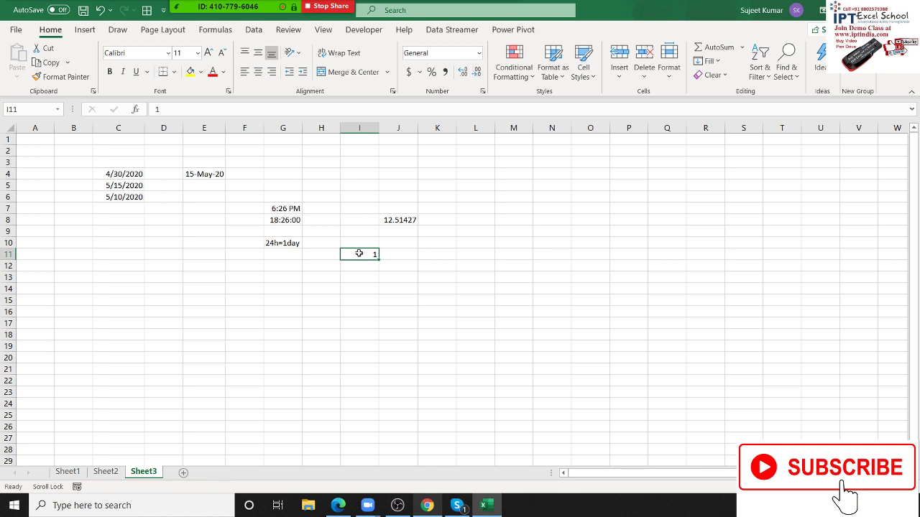
Enter 300/24 in J11 to compare with J8's 12.51427.
click(395, 250)
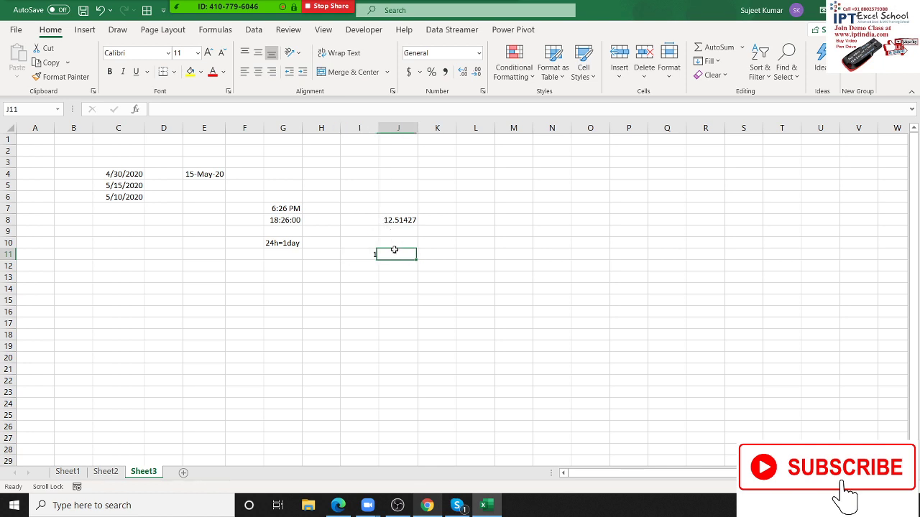
text(300/)
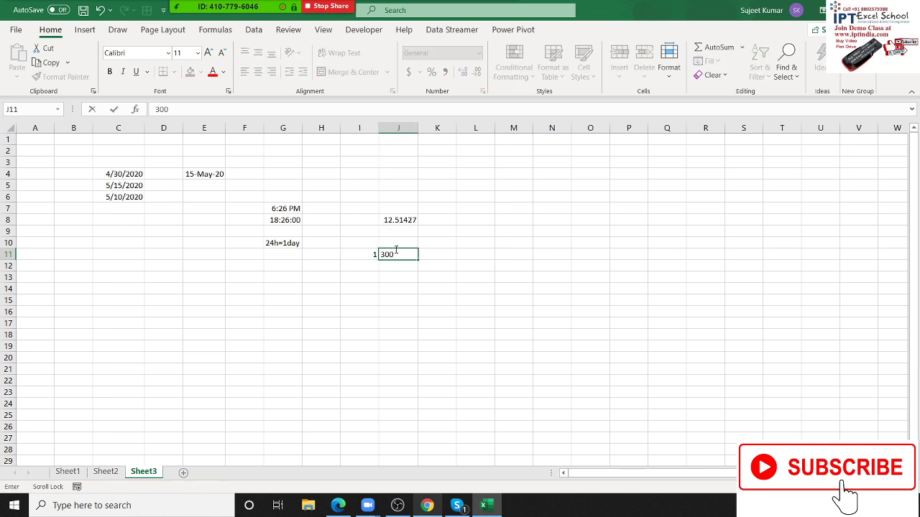
text(24)
key(Return)
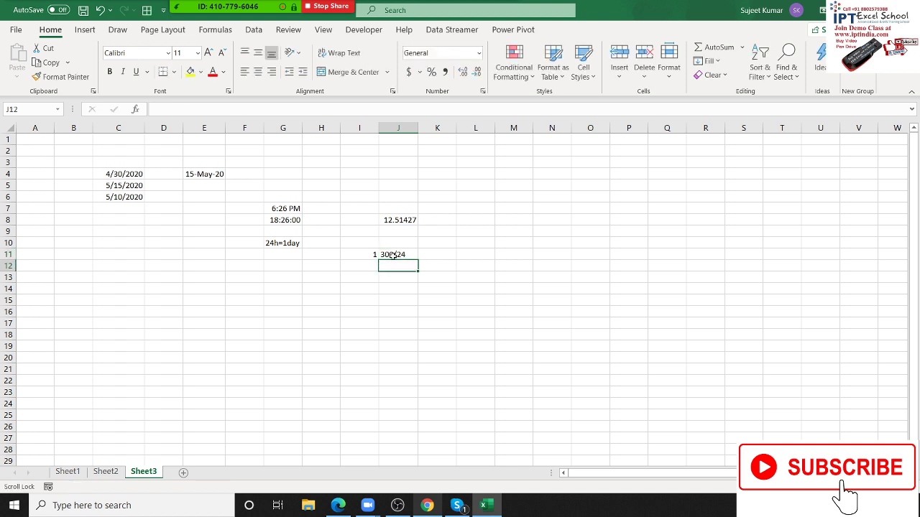
click(395, 252)
click(400, 219)
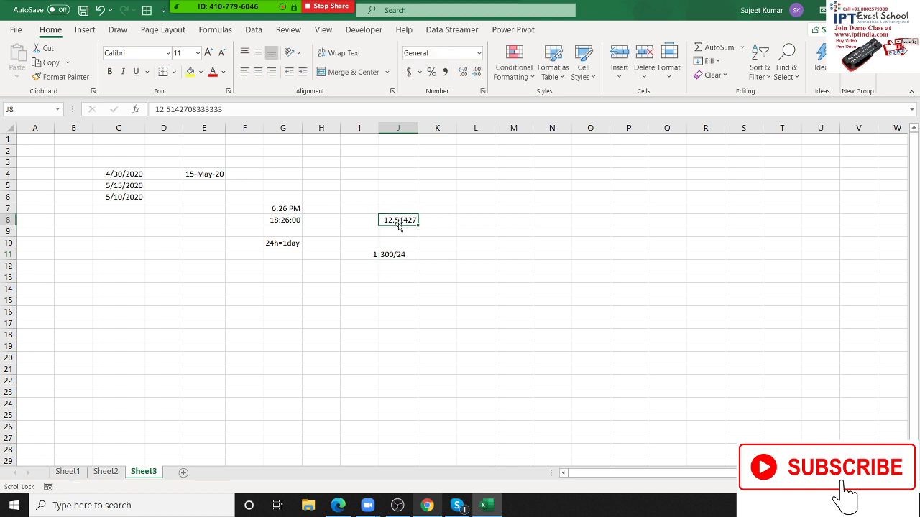
click(315, 276)
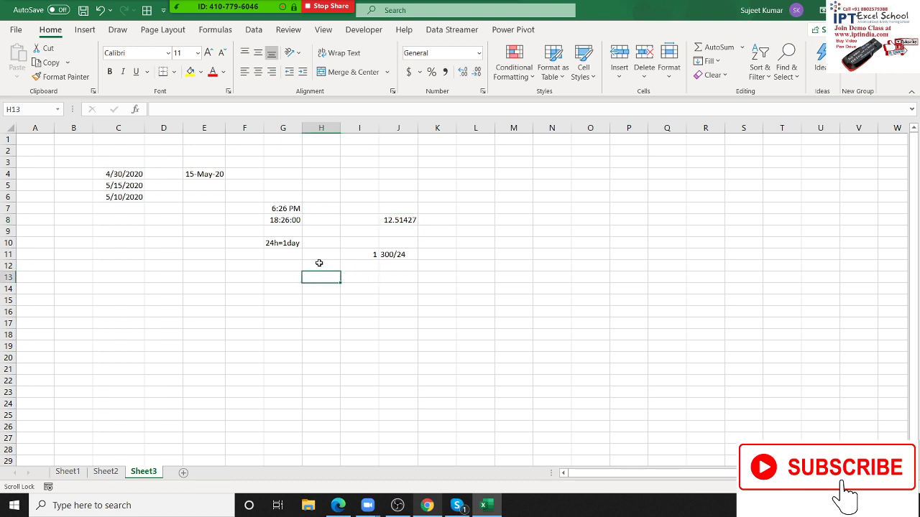
text(=no)
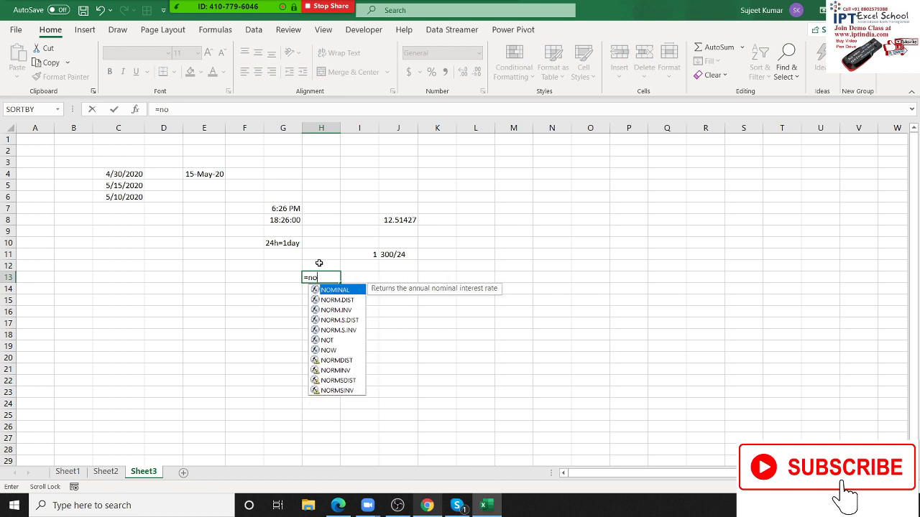
text(w)
key(Tab)
text())
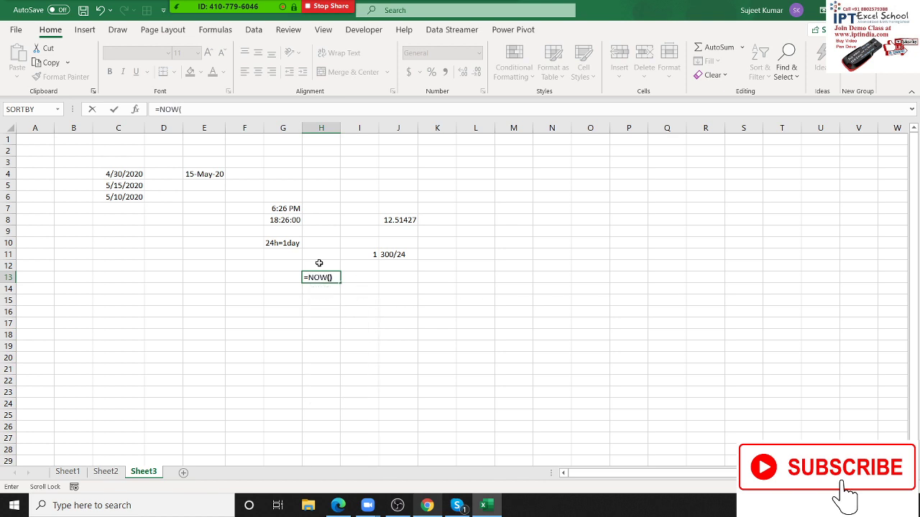
key(Return)
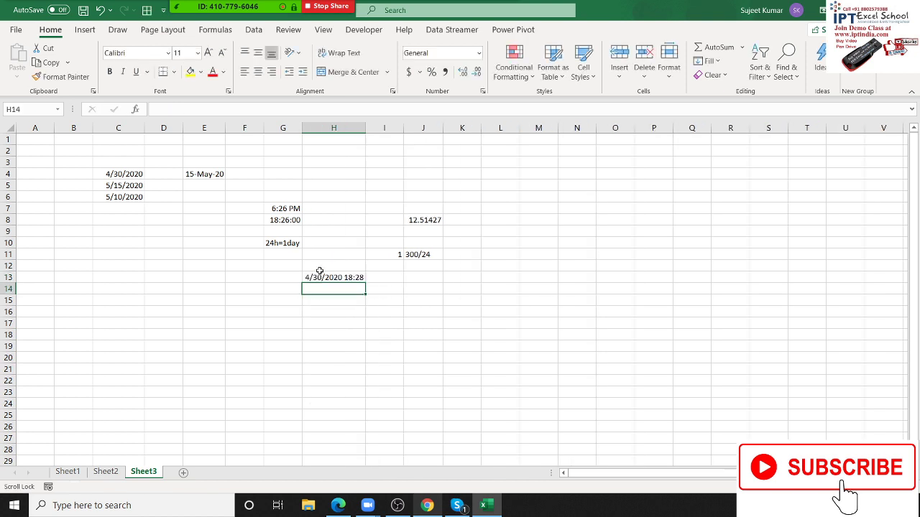
click(338, 277)
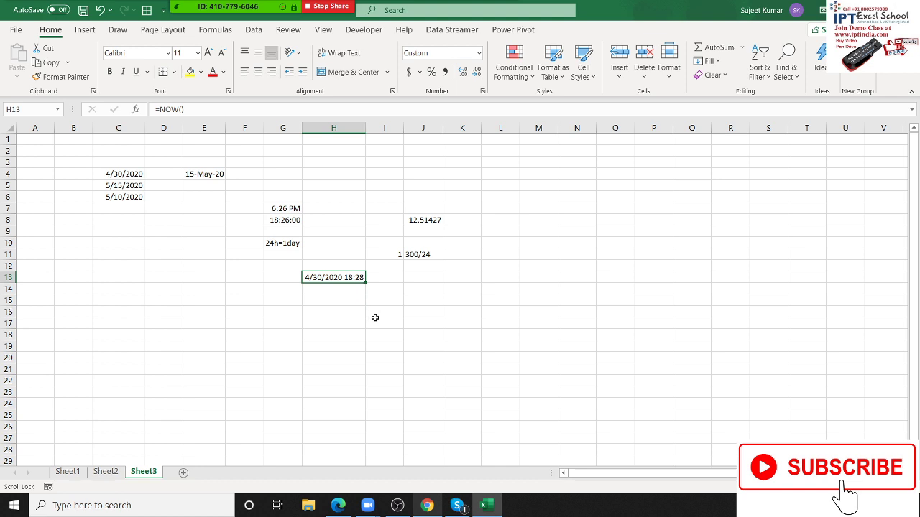
click(478, 53)
click(445, 72)
key(Delete)
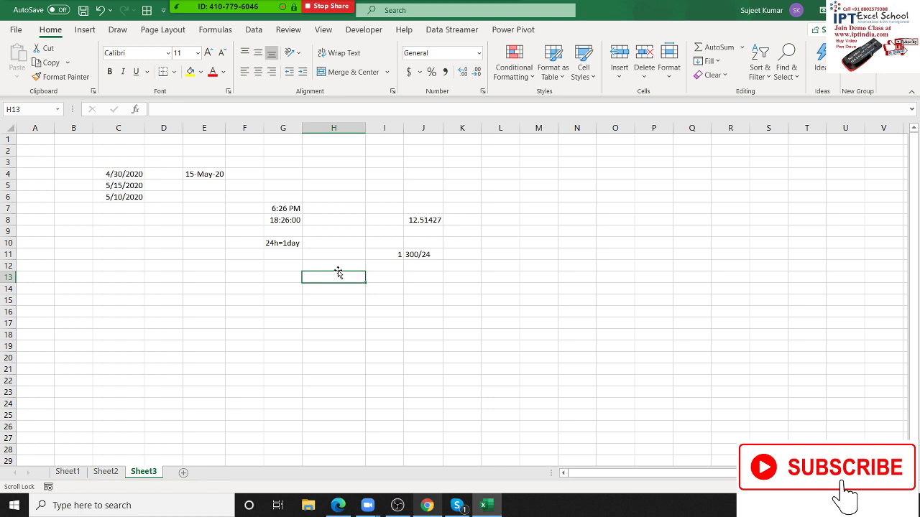
Apply the Time format 37:30:55 to J8 so it displays 300:20:33.
click(427, 220)
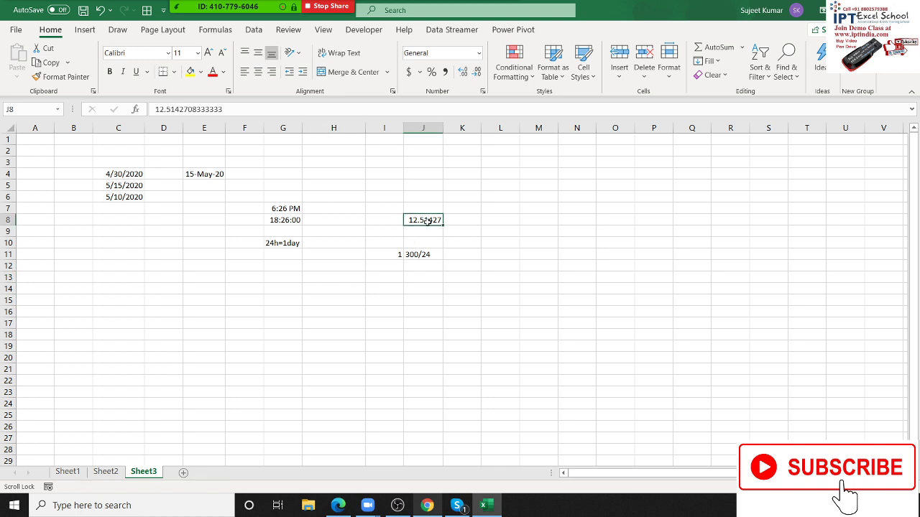
click(485, 90)
drag(514, 88, 616, 88)
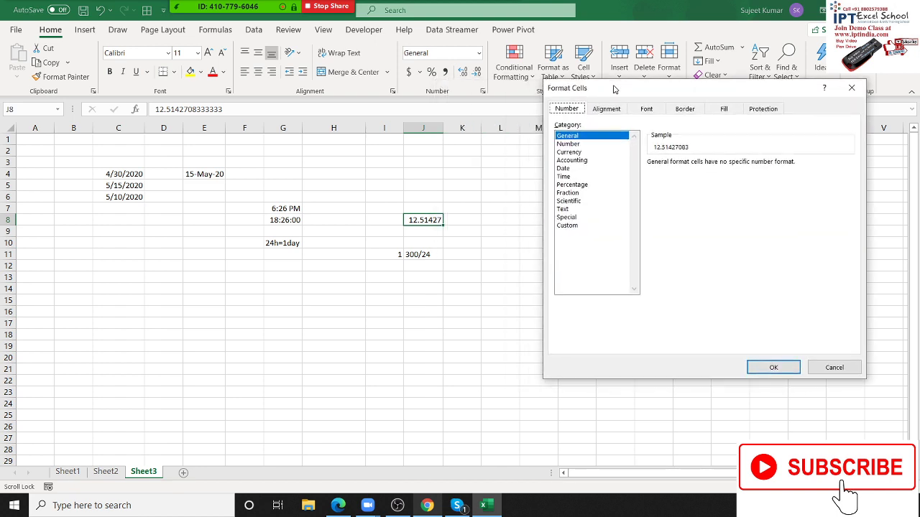
click(579, 177)
click(661, 196)
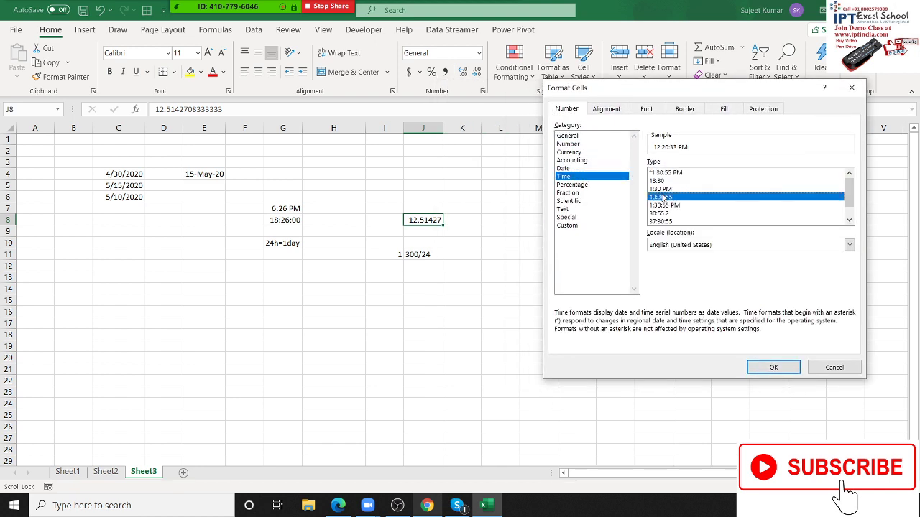
click(661, 189)
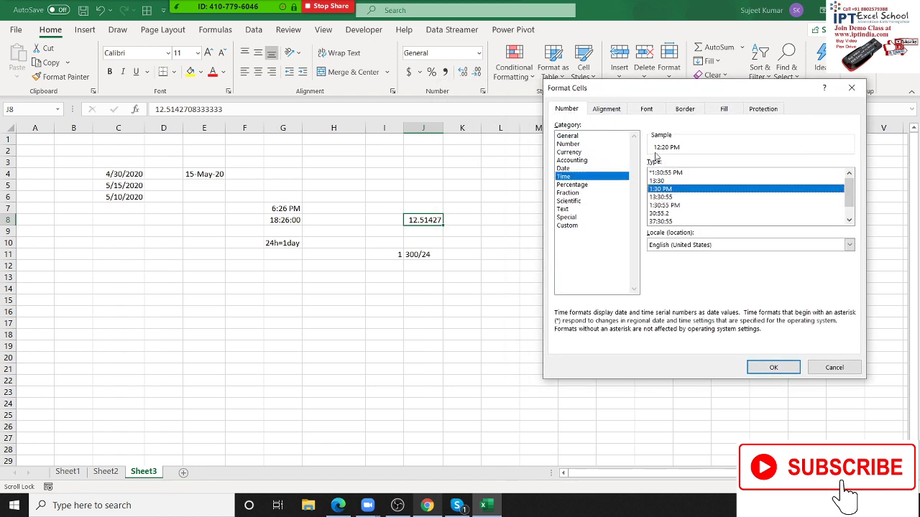
click(662, 197)
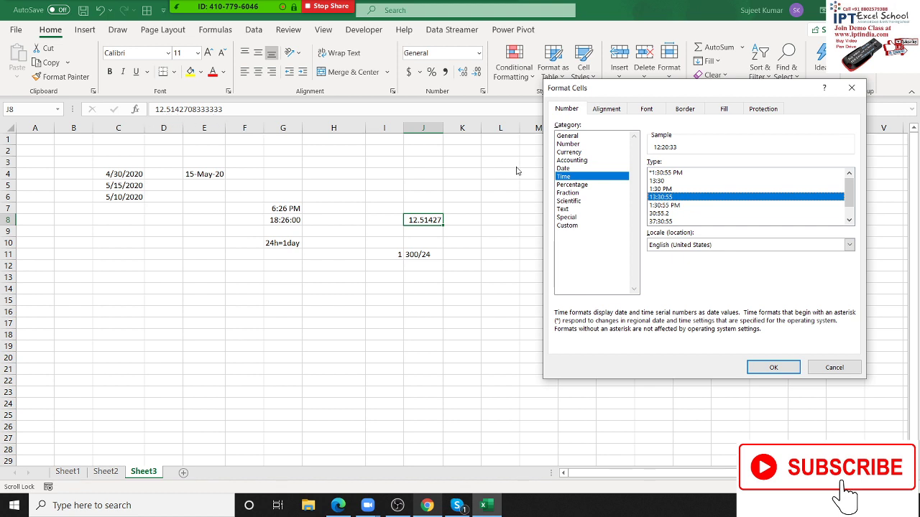
click(660, 221)
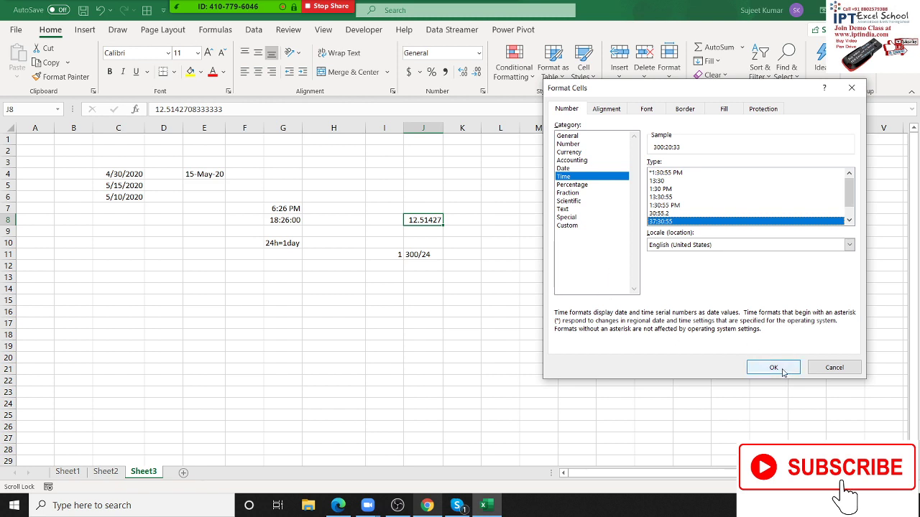
click(783, 370)
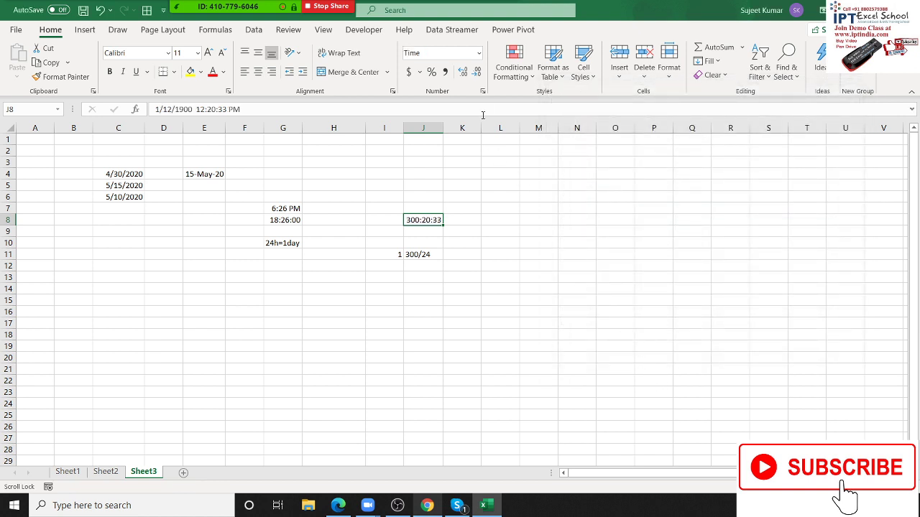
Preview J8 as a percentage in Format Cells, then close without applying it.
click(482, 92)
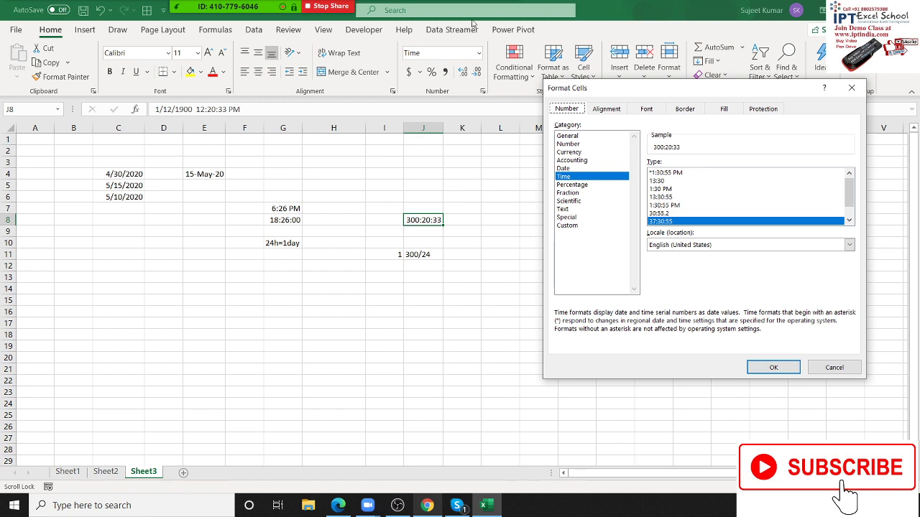
click(569, 184)
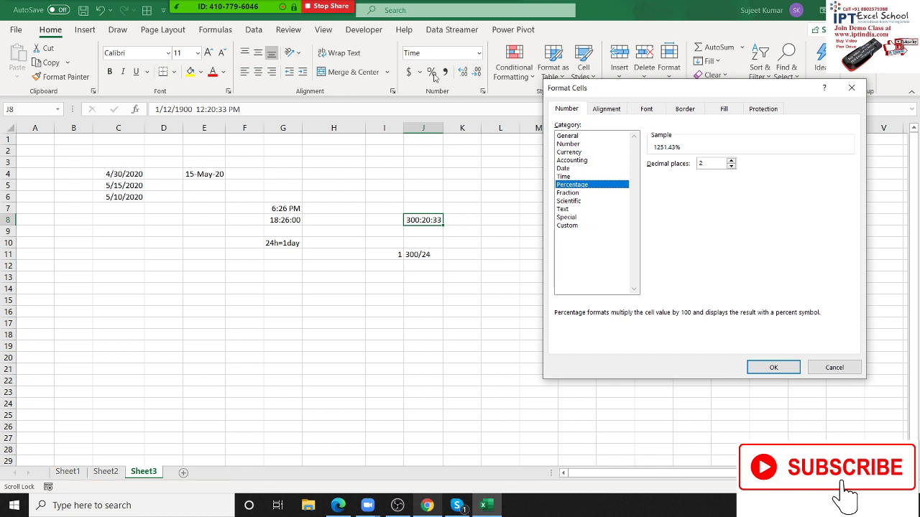
click(852, 87)
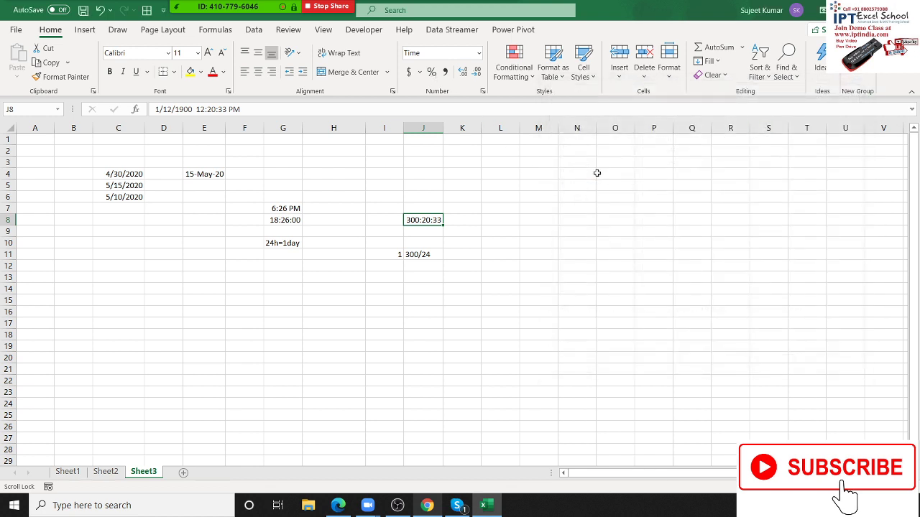
click(493, 194)
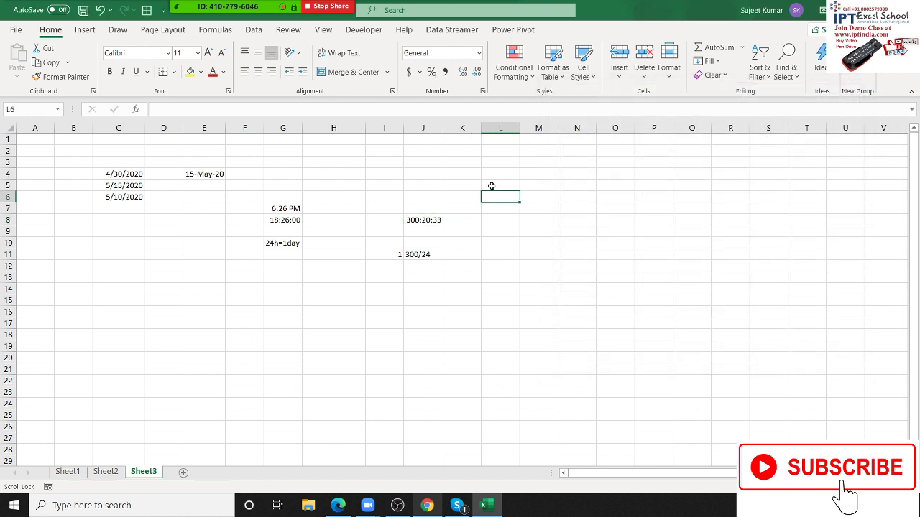
Enter 50% in L6 and switch it to General to reveal 0.5.
text(50%)
key(Return)
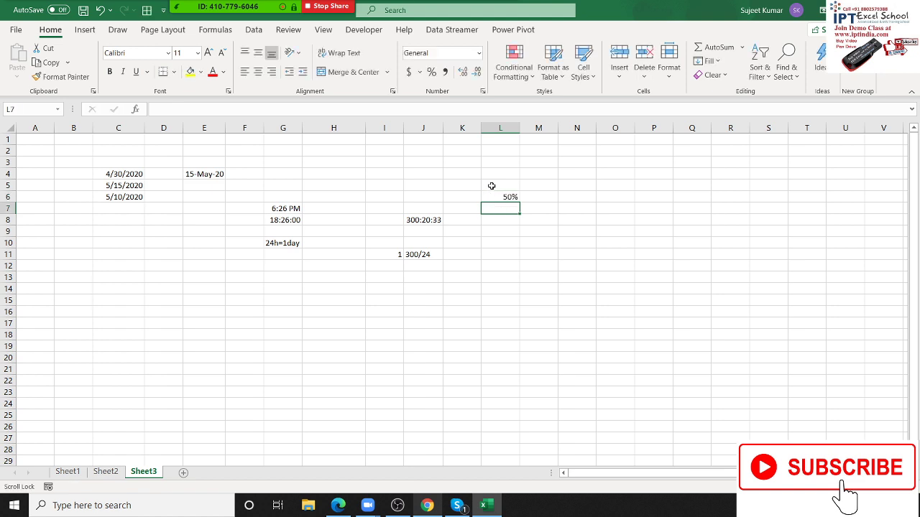
click(487, 197)
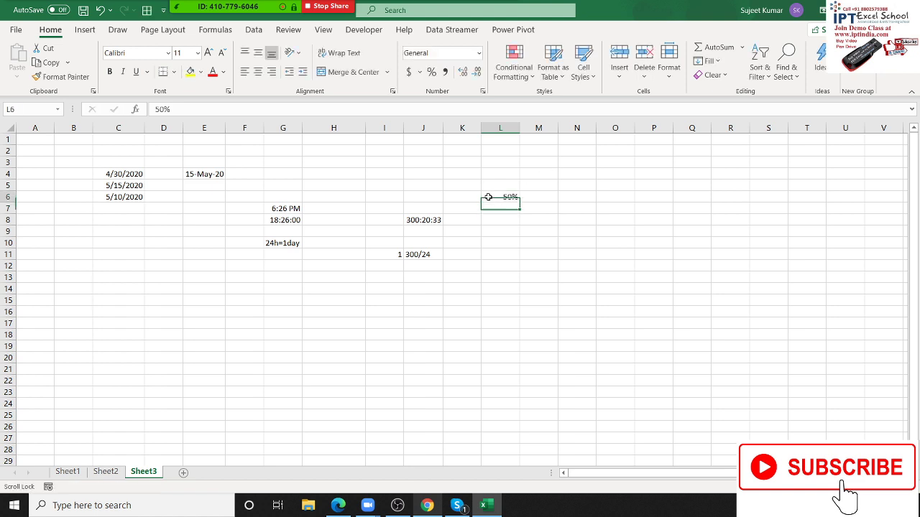
click(478, 53)
click(435, 75)
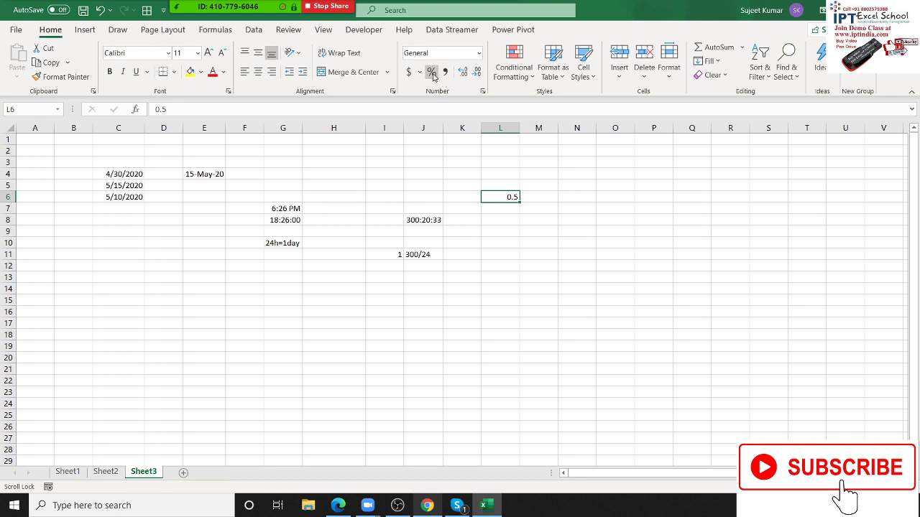
Format L6 as Percentage with 0 decimal places so it shows 50%.
click(483, 91)
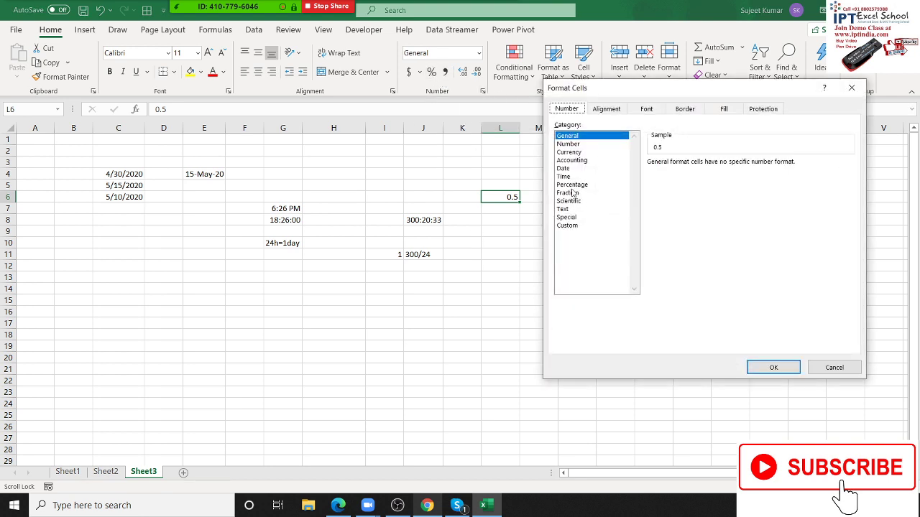
click(594, 185)
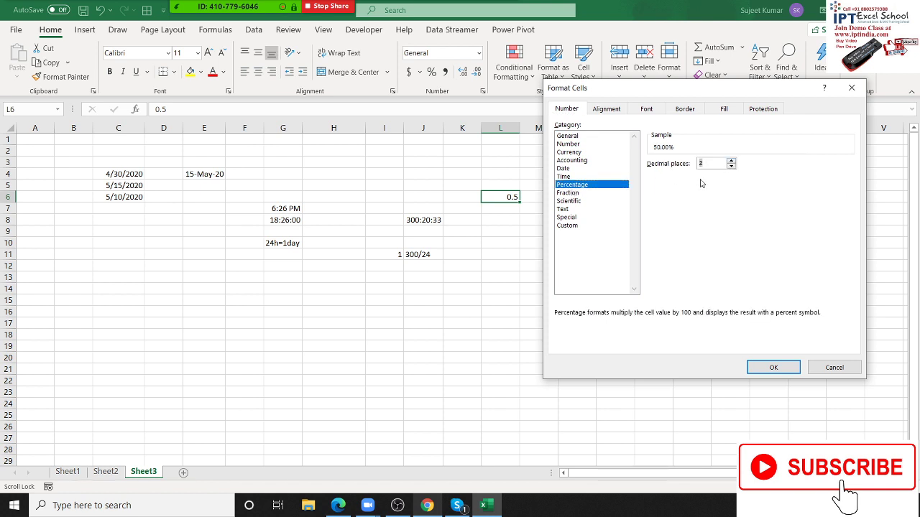
click(731, 161)
click(732, 168)
click(732, 167)
click(773, 367)
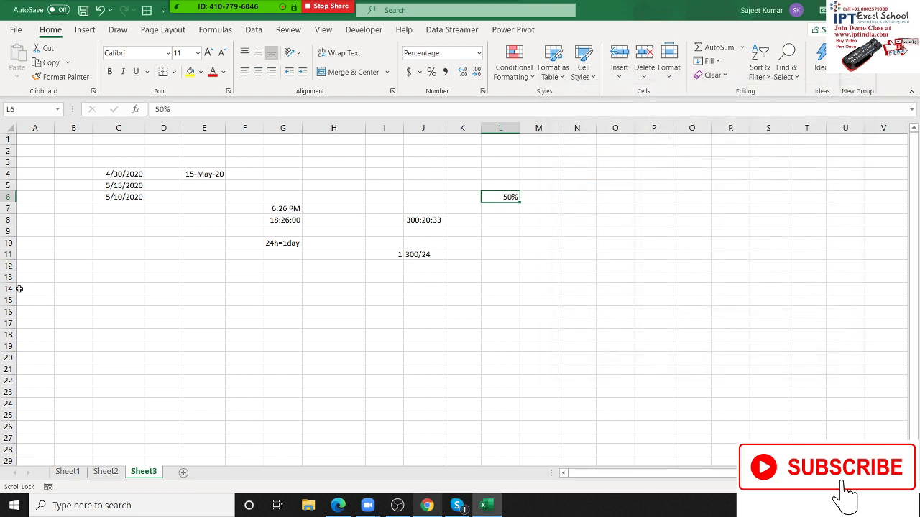
click(156, 301)
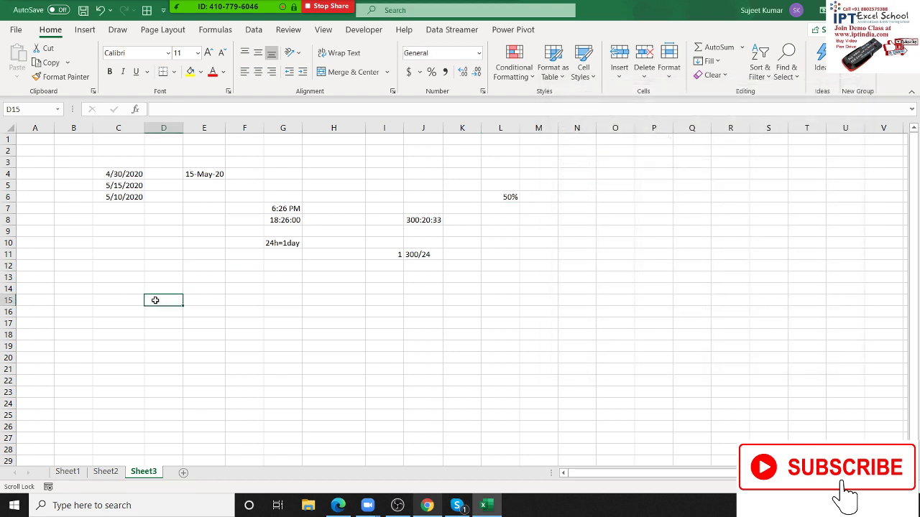
Enter 2.5 in D15 and the mixed fraction 2 1/2 in F15.
text(2.5)
key(Return)
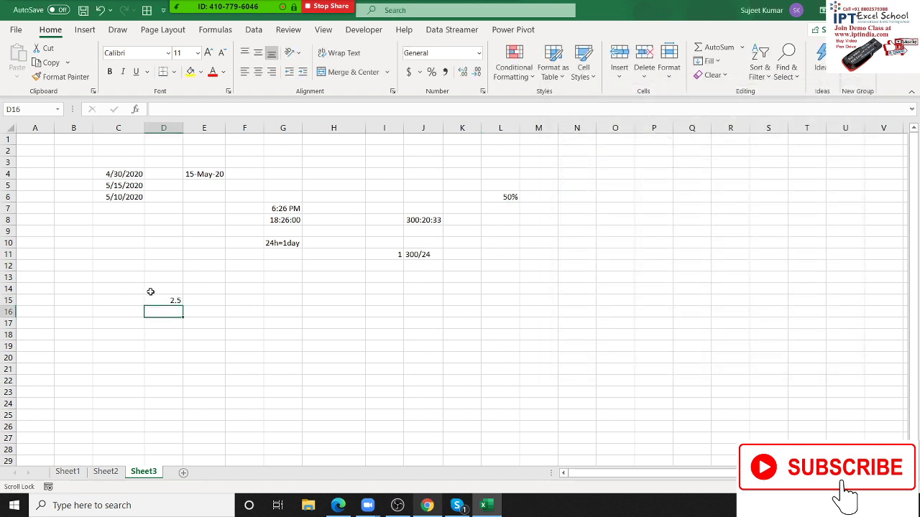
click(165, 302)
click(258, 300)
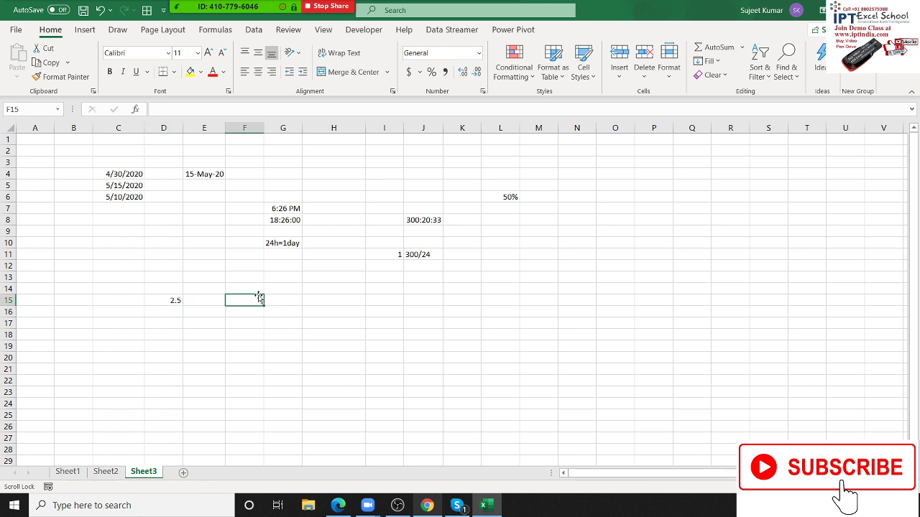
text(2 1/2)
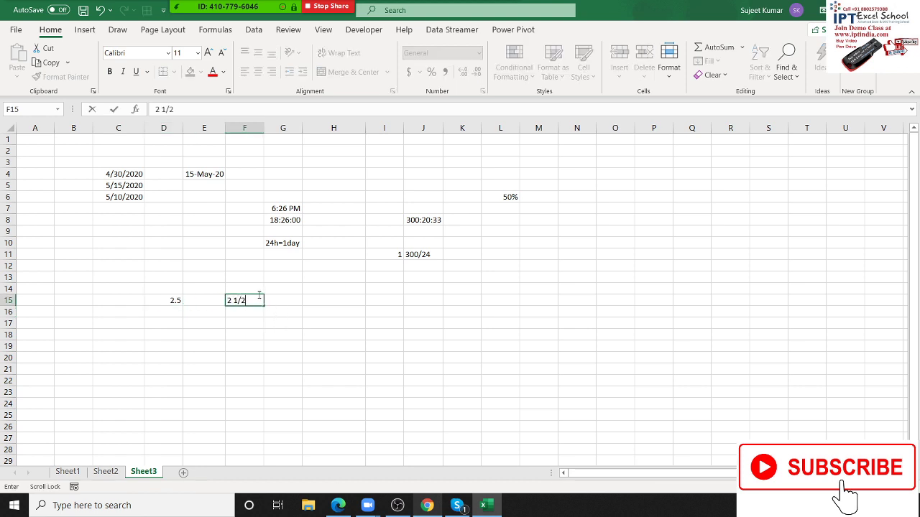
key(Return)
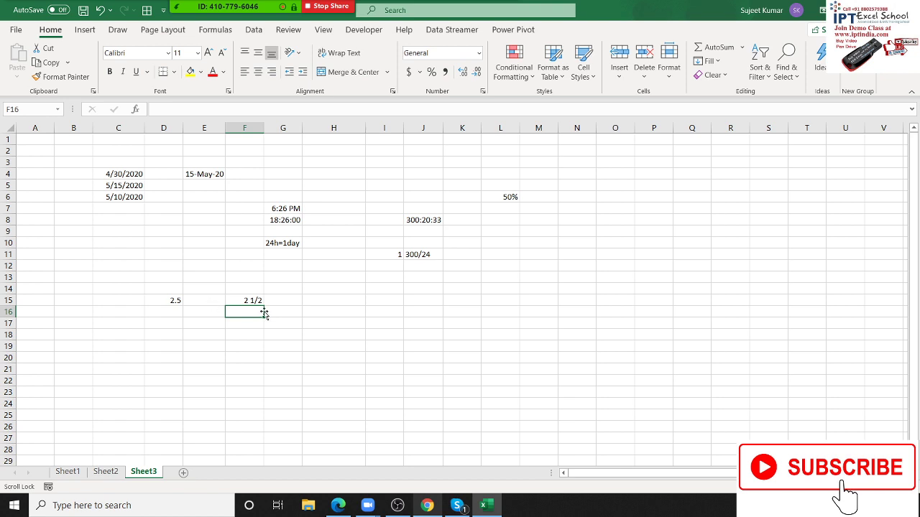
click(251, 301)
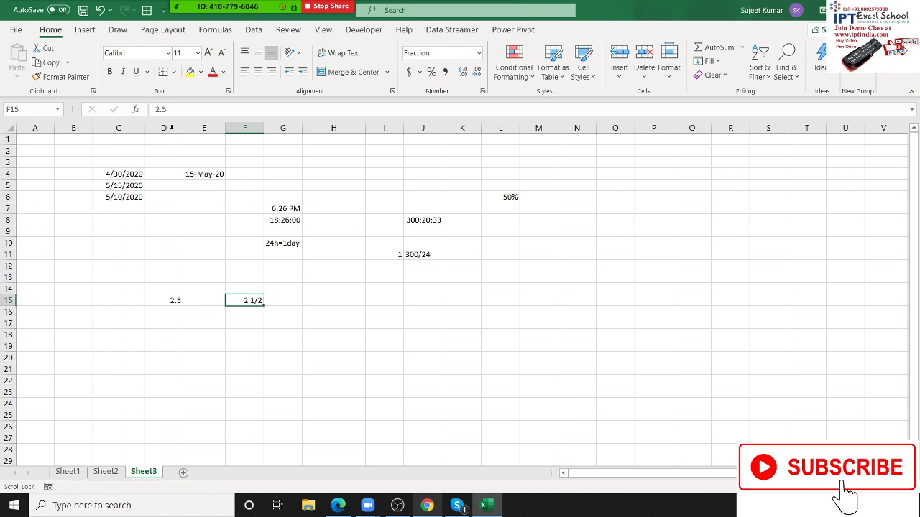
Format D15 as Fraction, As halves (1/2), so it shows 2 1/2.
click(171, 302)
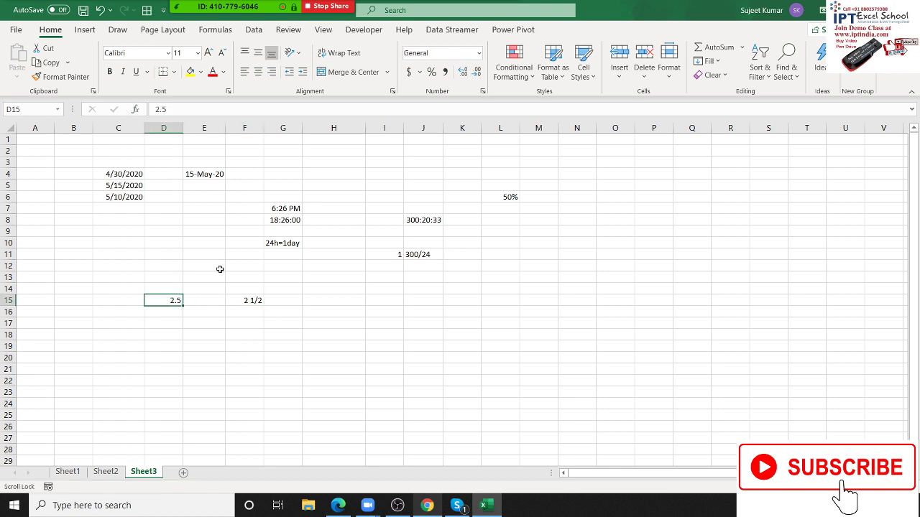
click(483, 91)
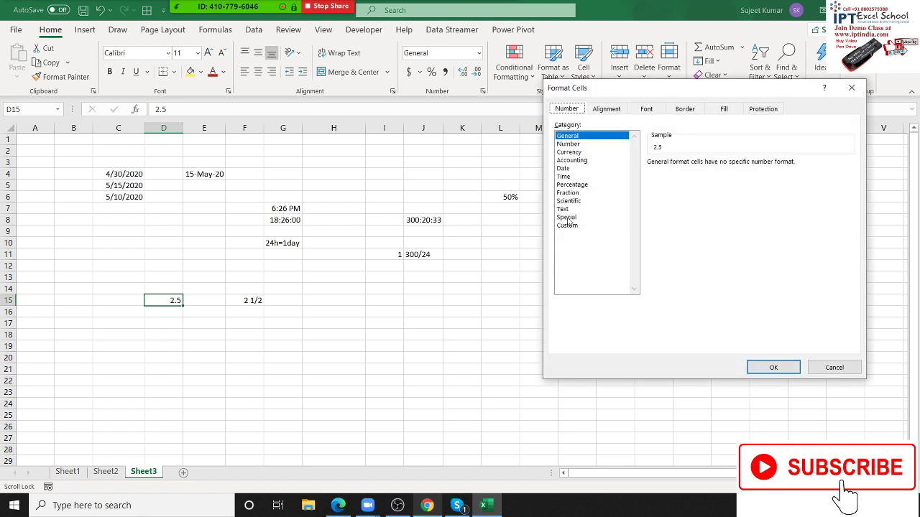
click(566, 193)
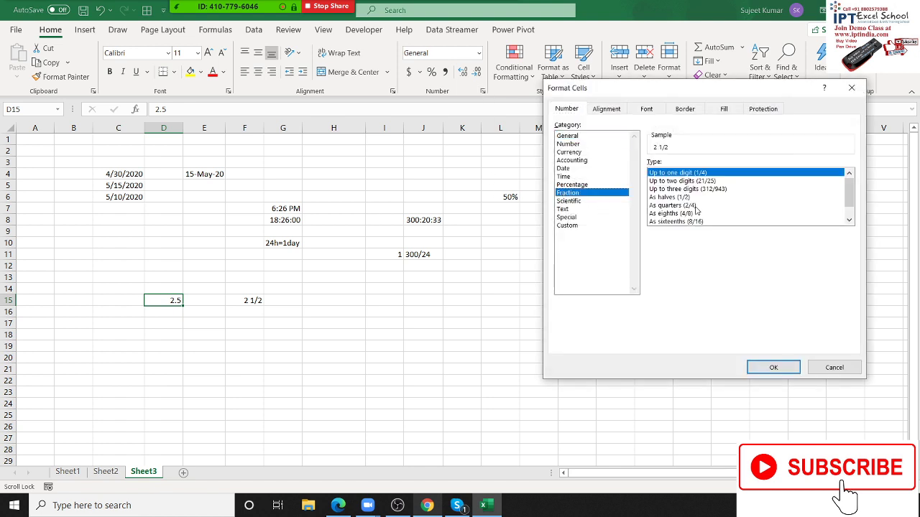
click(688, 198)
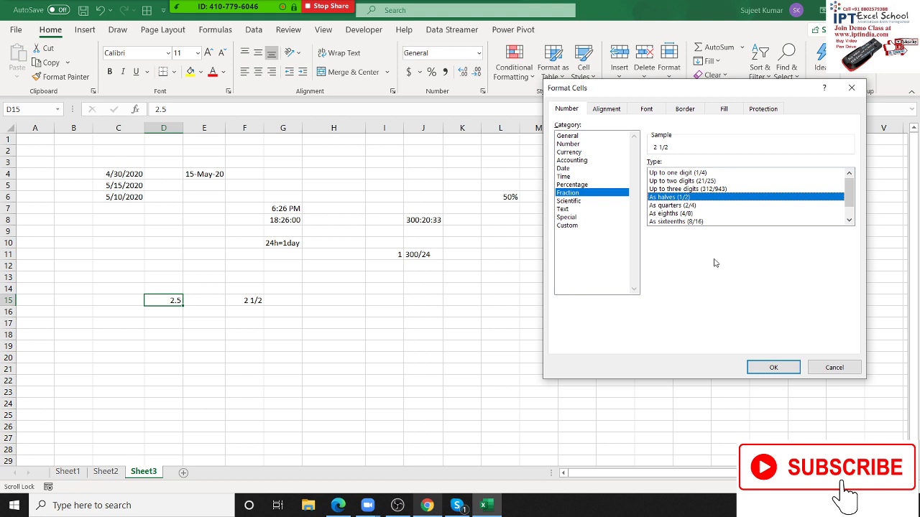
click(773, 367)
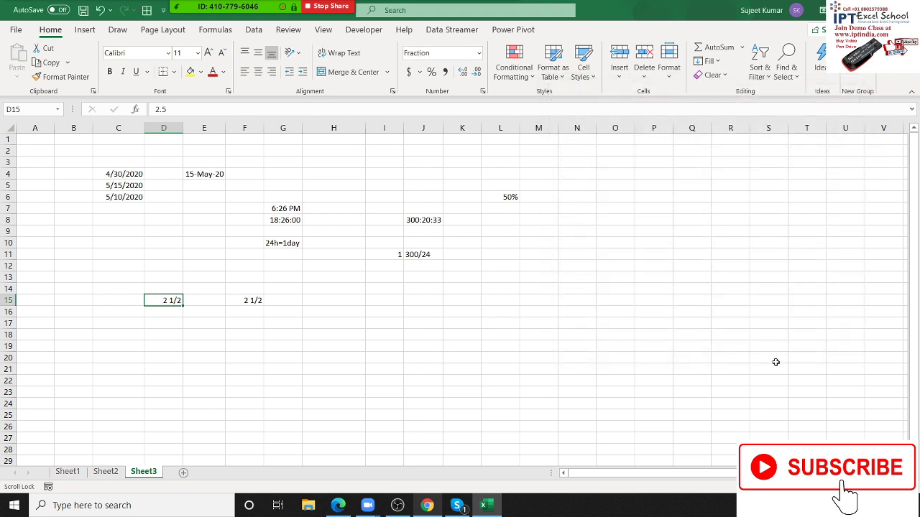
Preview other fraction types and Scientific for D15, then close without changes.
click(483, 92)
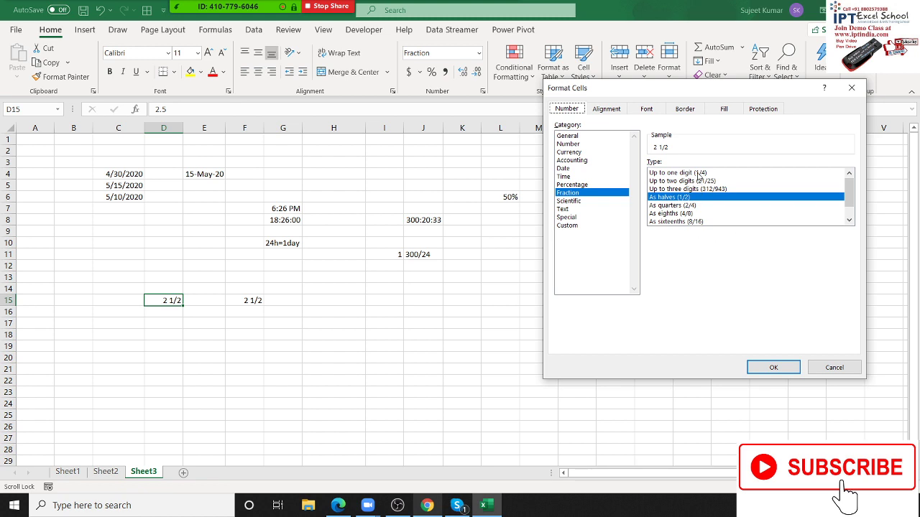
click(698, 173)
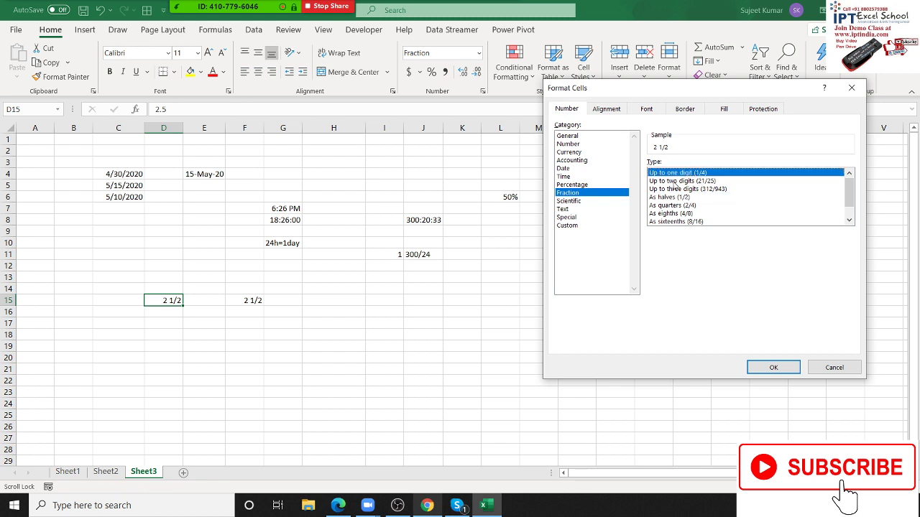
click(675, 182)
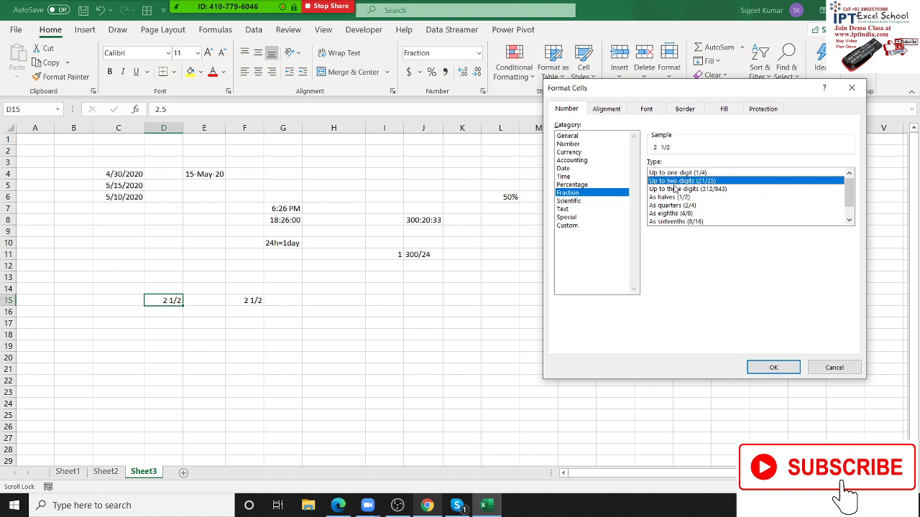
click(674, 198)
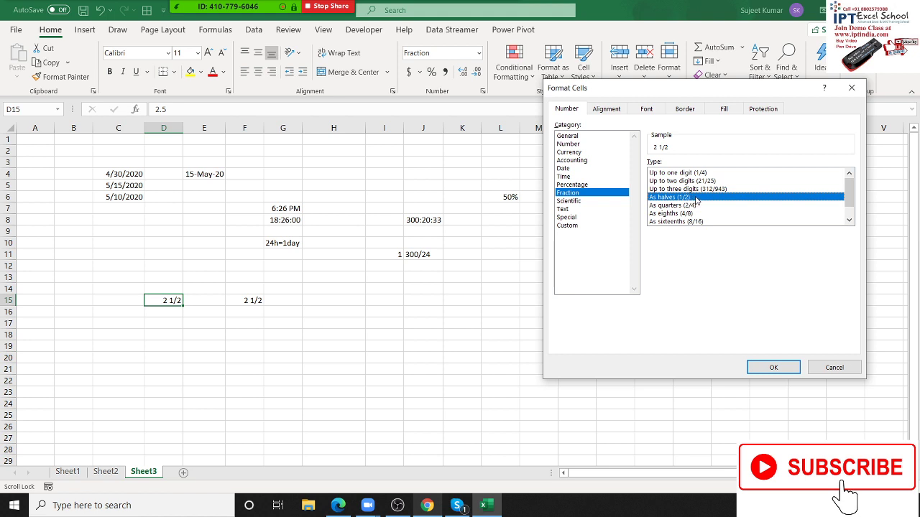
click(578, 201)
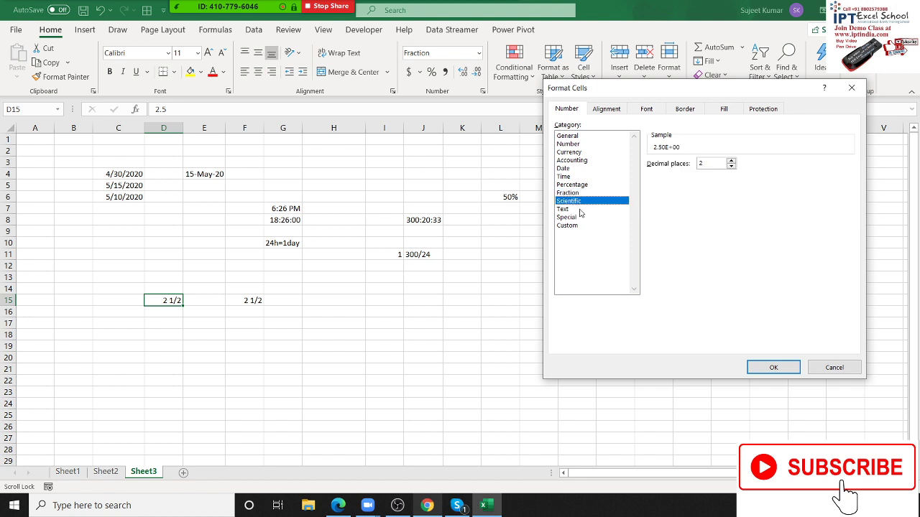
click(833, 367)
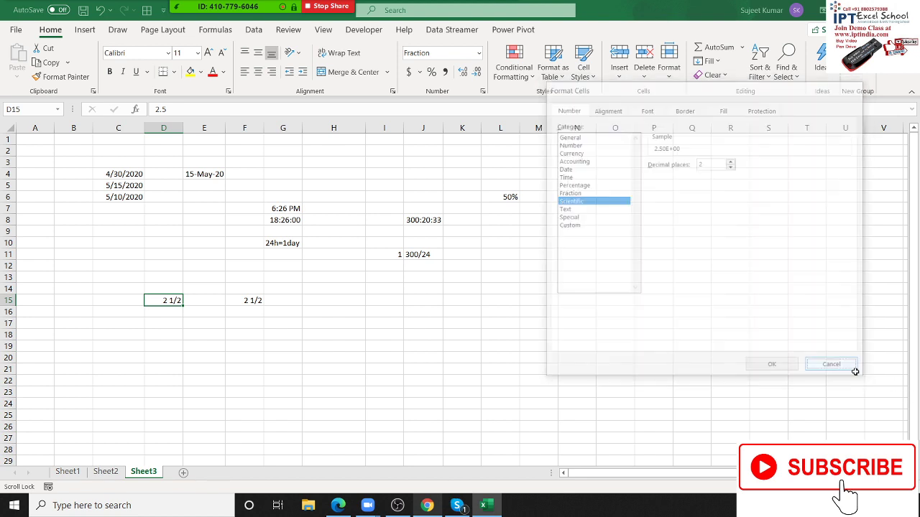
click(681, 183)
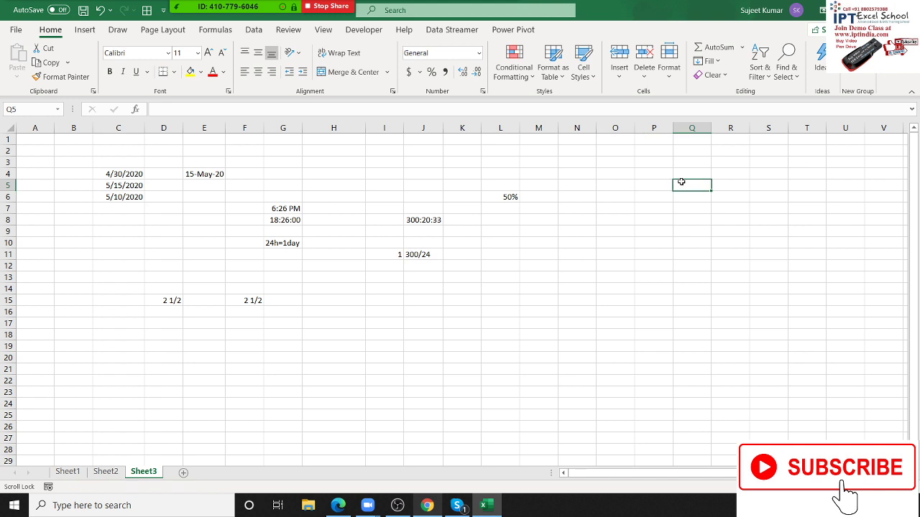
Add the header chq No in O1 and a first cheque number in O2.
click(621, 140)
text(ch)
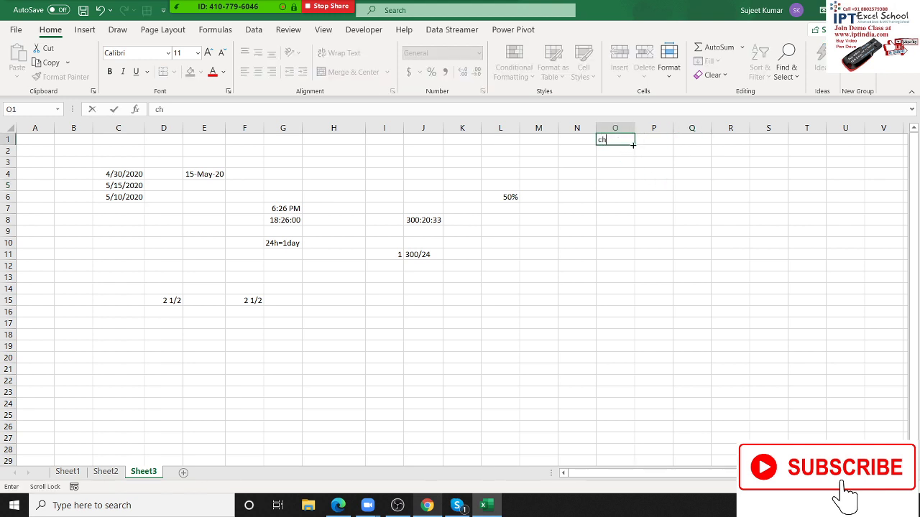
text(q N)
text(o)
key(Return)
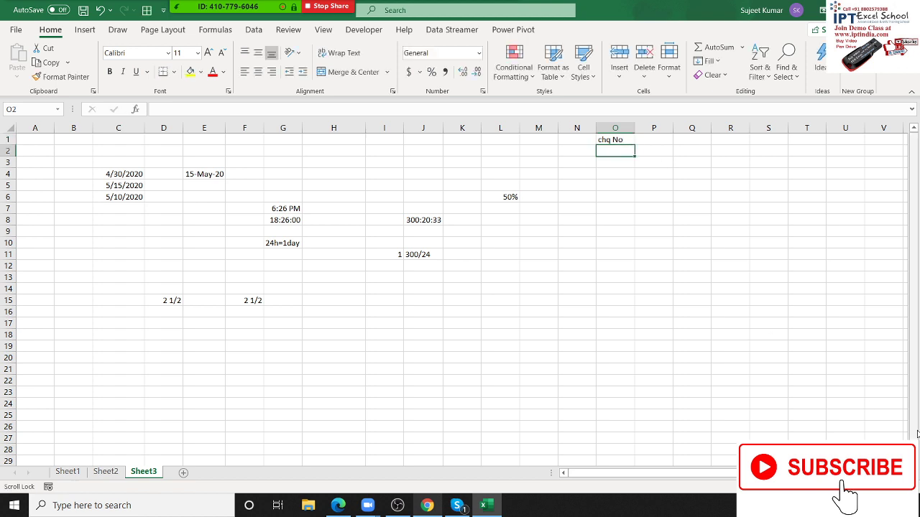
text(13)
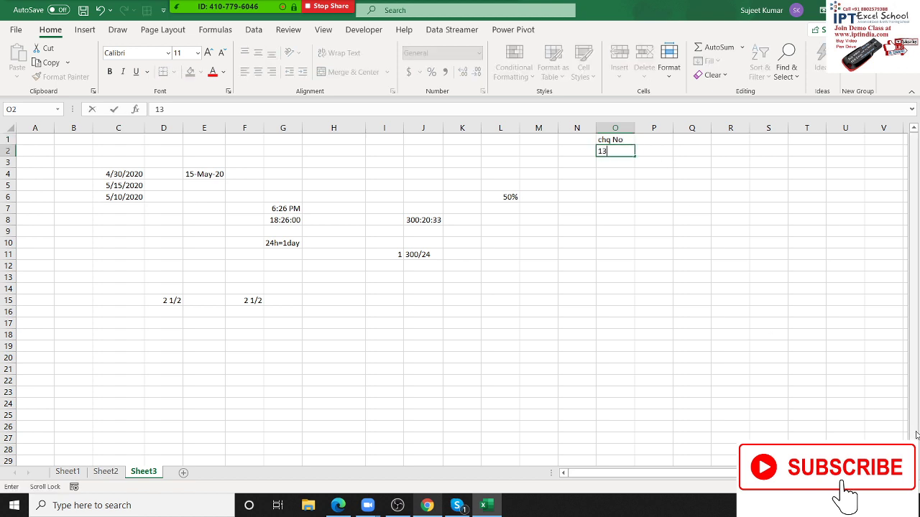
text(256564)
key(Return)
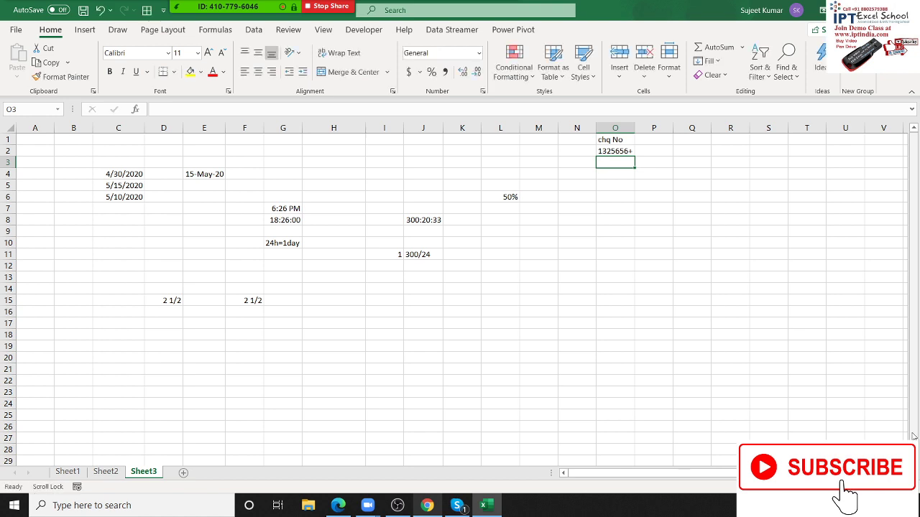
Remove the stray plus sign from O2 and enter a zero-padded cheque number in O3.
click(722, 382)
double_click(614, 151)
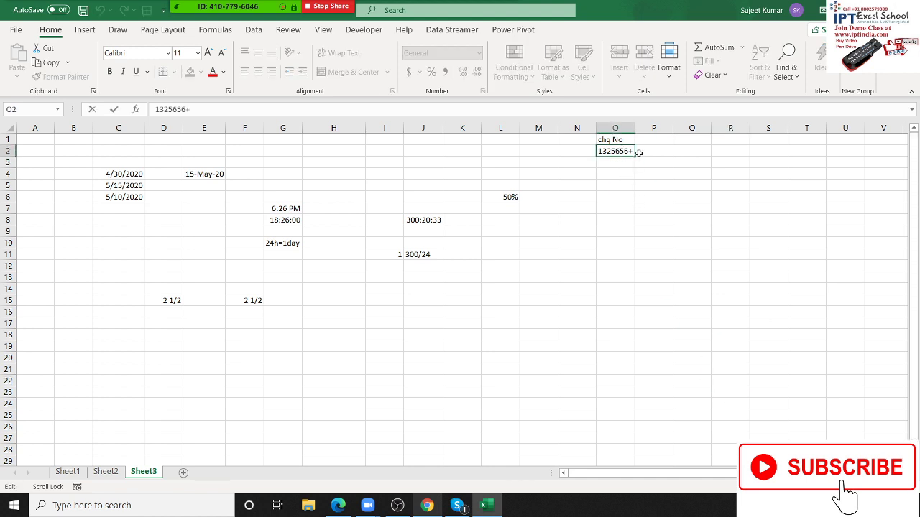
click(631, 151)
key(BackSpace)
key(Return)
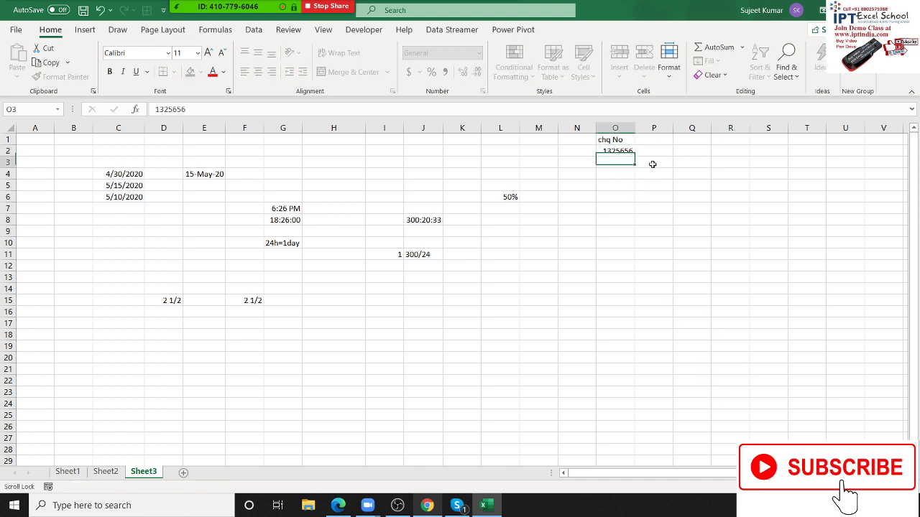
text(00)
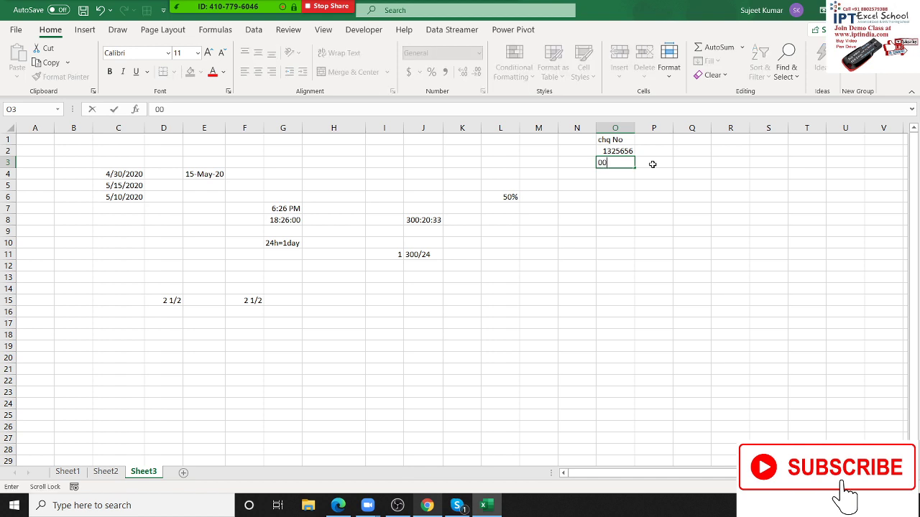
text(0126)
key(Return)
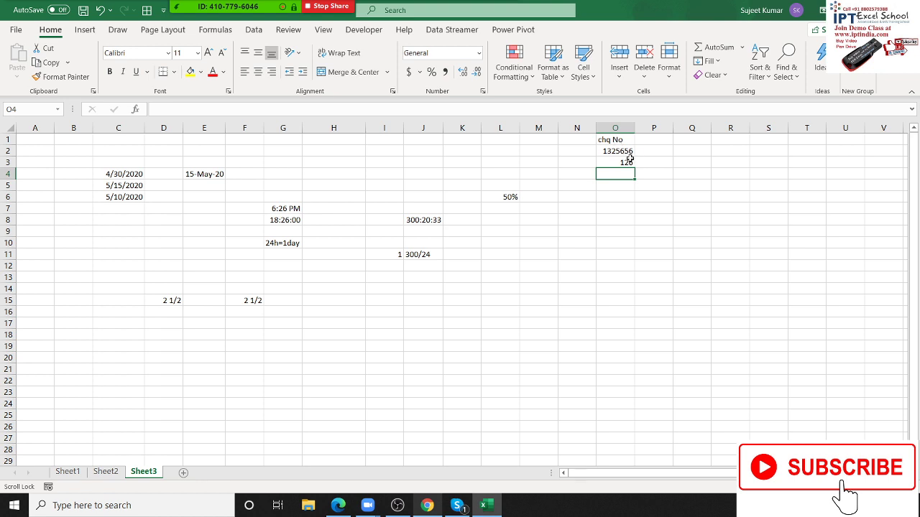
Replace 126 in O3 with '000123 so its leading zeros are kept as text.
click(630, 162)
key(Delete)
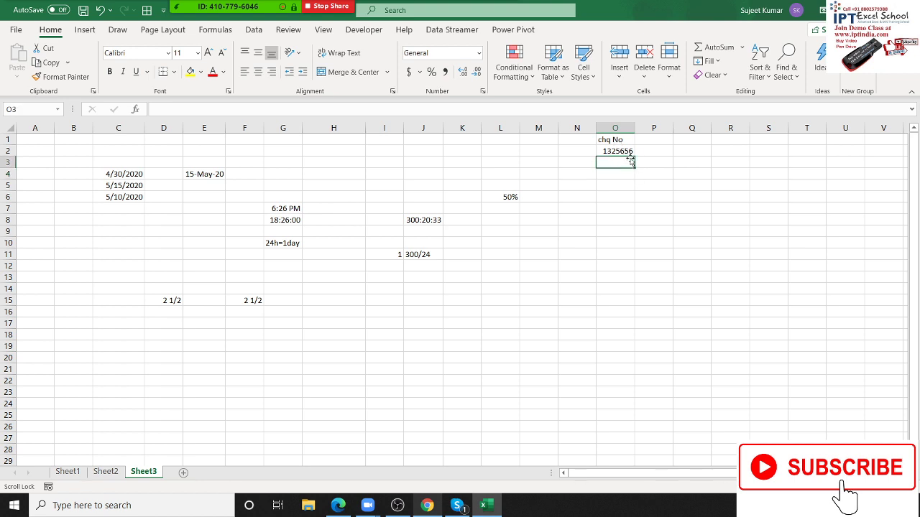
text('0)
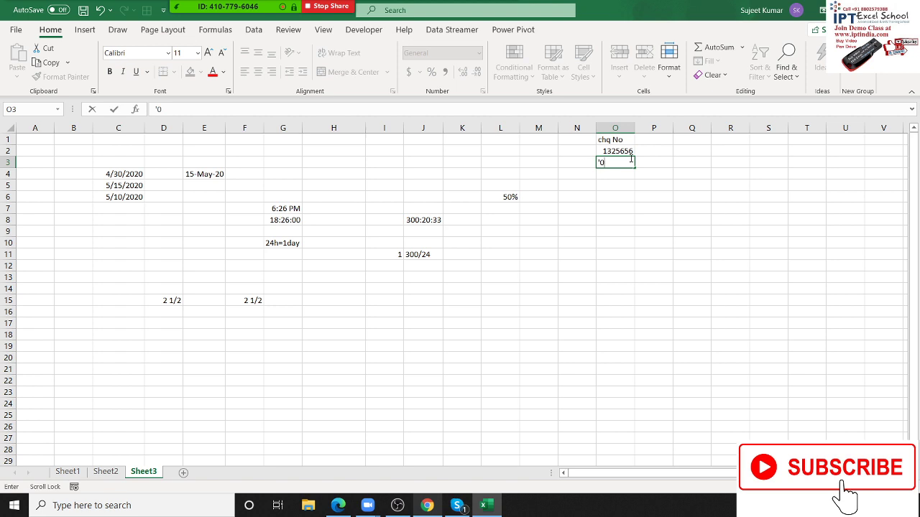
text(00123)
key(Return)
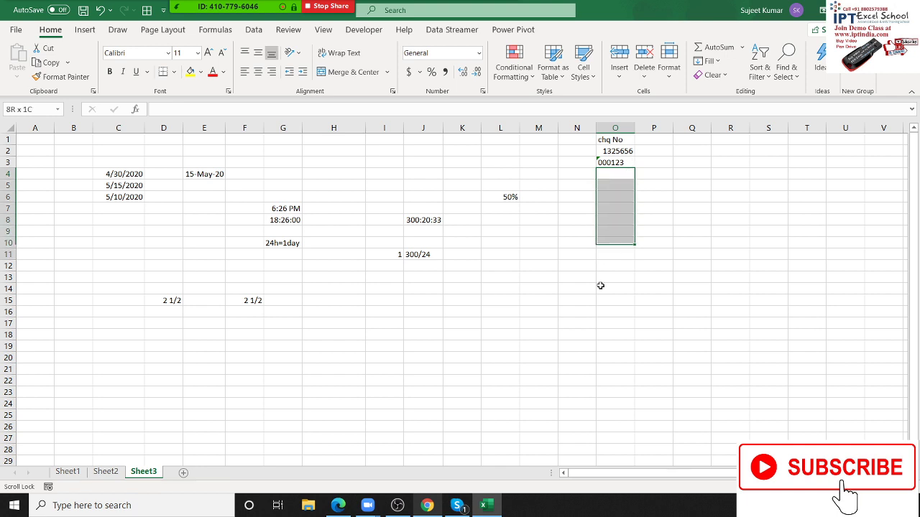
drag(625, 174, 597, 344)
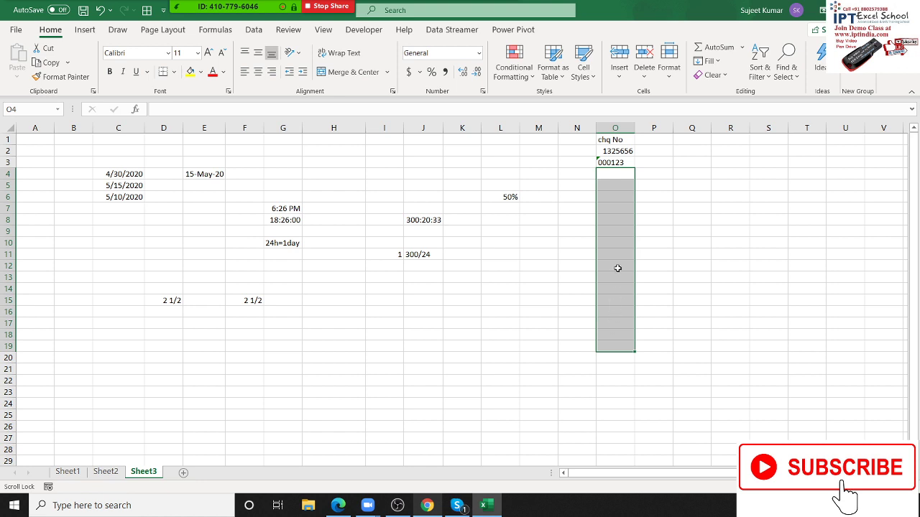
click(582, 194)
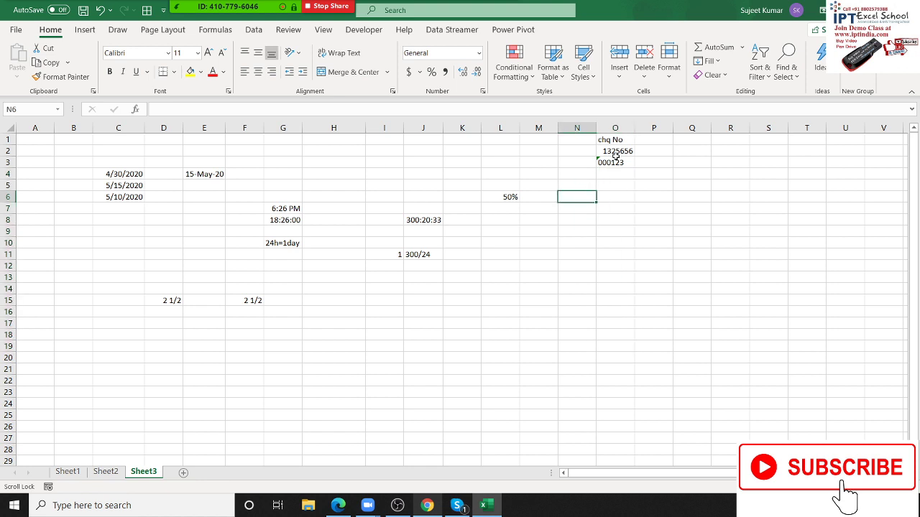
Format the whole chq No column O as Text.
click(615, 128)
right_click(621, 162)
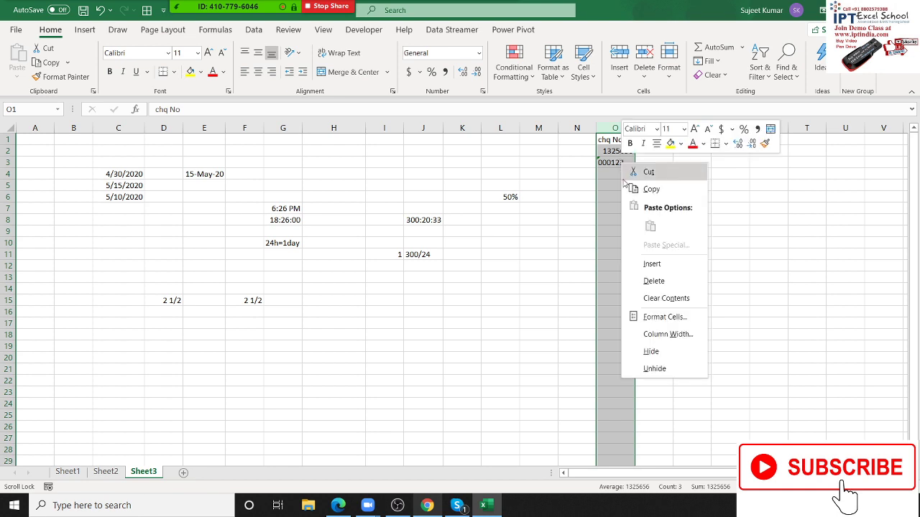
click(654, 322)
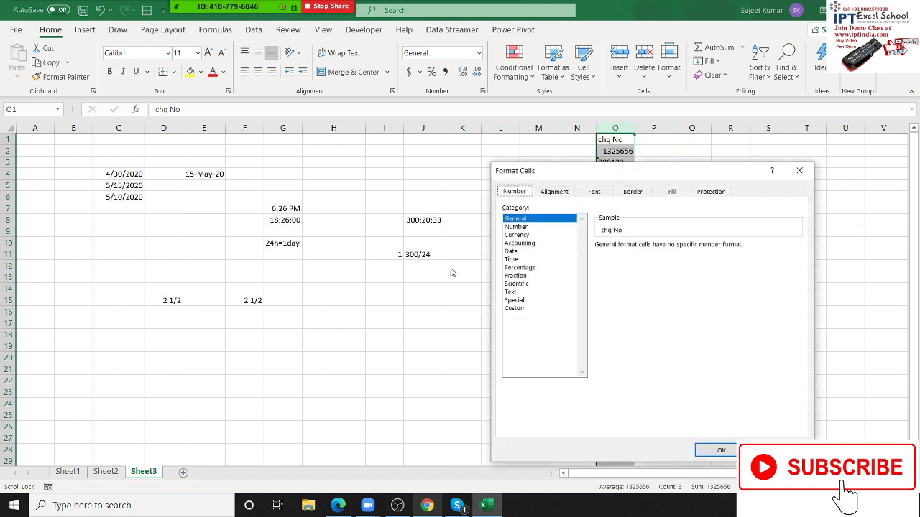
click(512, 292)
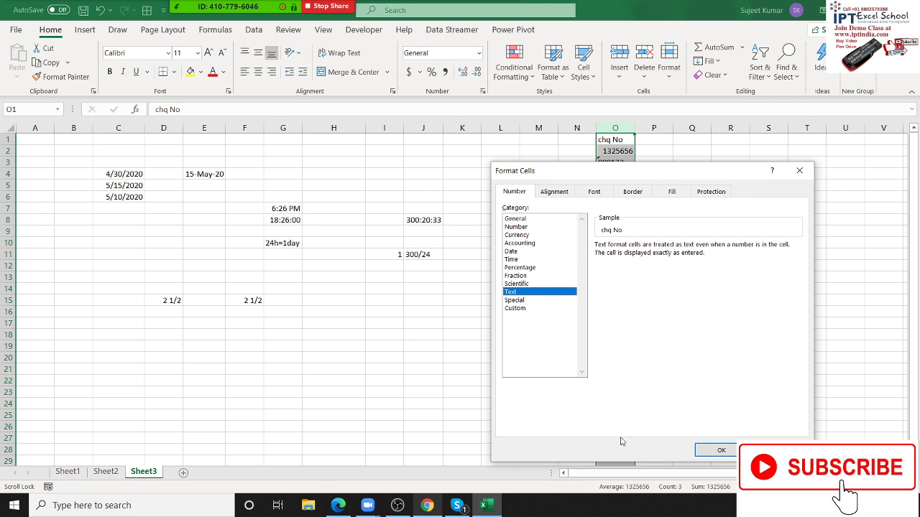
click(721, 450)
Enter cheque numbers 001246 and 008213 in O4 and O5, then =sum( in O6.
click(608, 175)
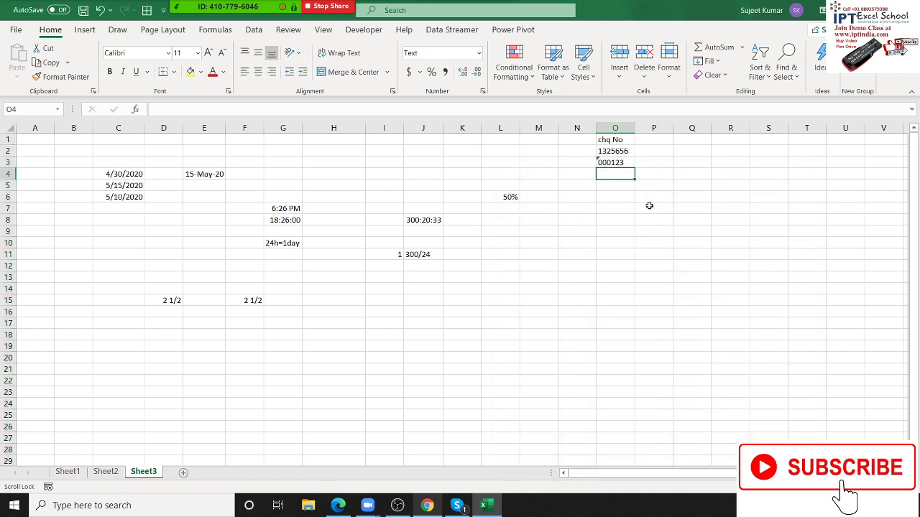
text(001246)
key(Return)
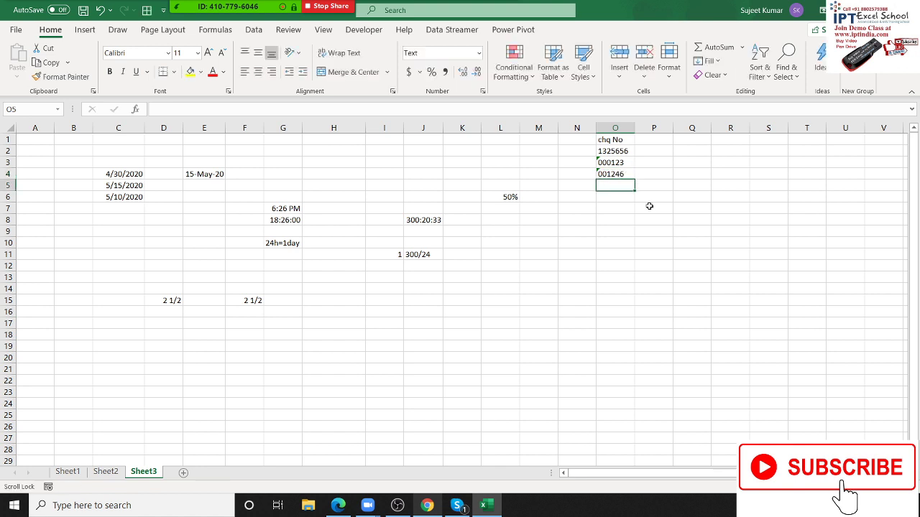
text(008213)
key(Return)
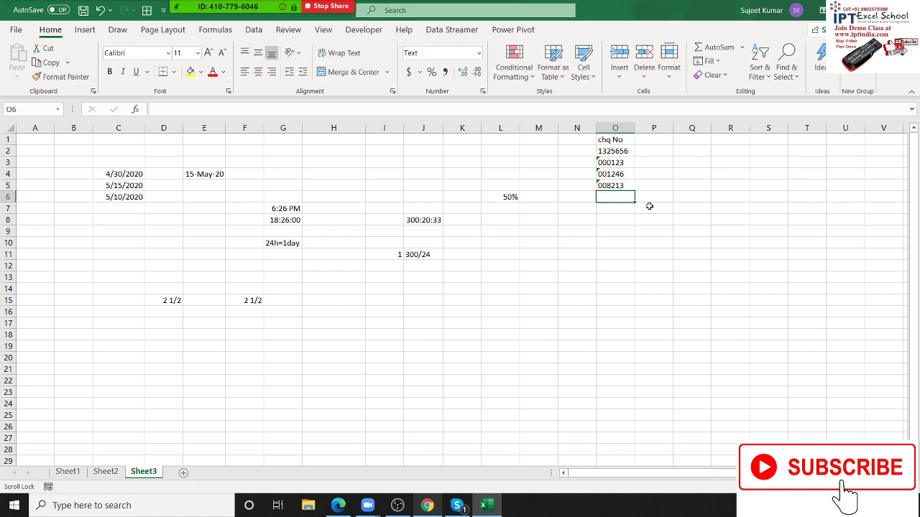
text(=sum()
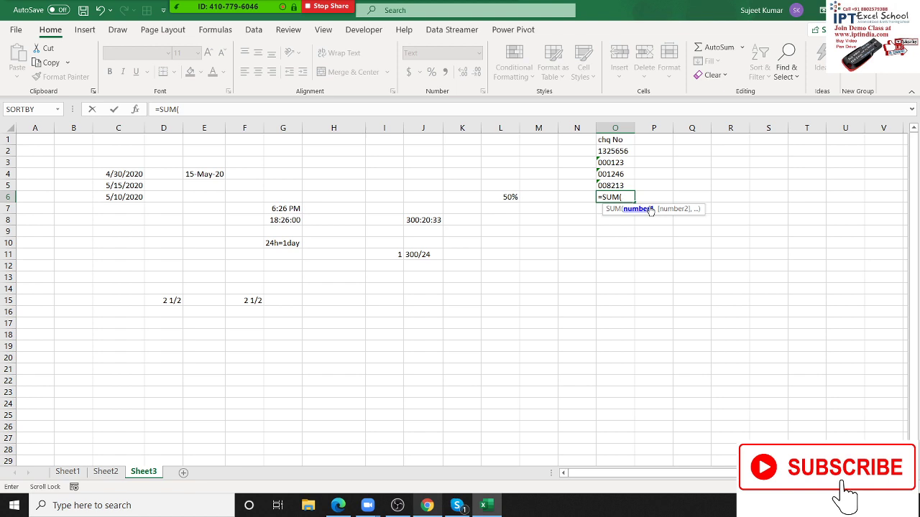
key(Return)
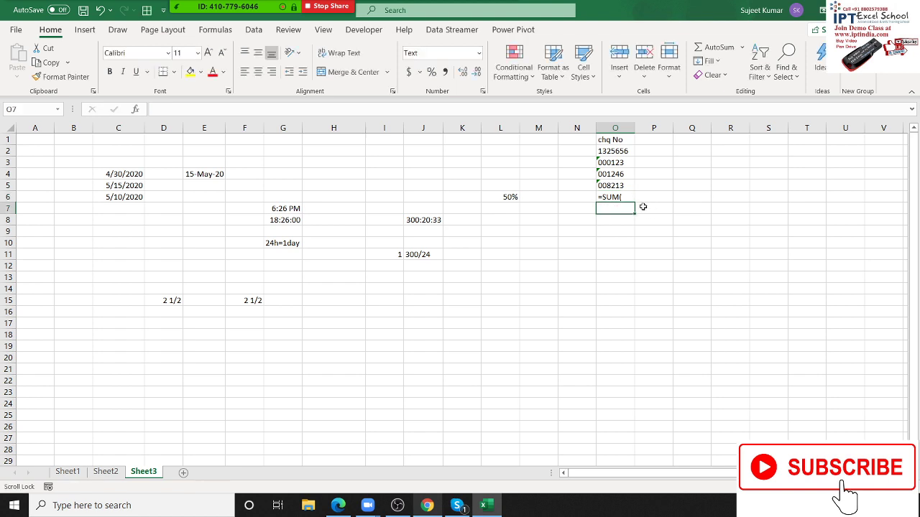
Select the cheque entries and column O to inspect them, closing the column menu unchanged.
drag(614, 163, 616, 225)
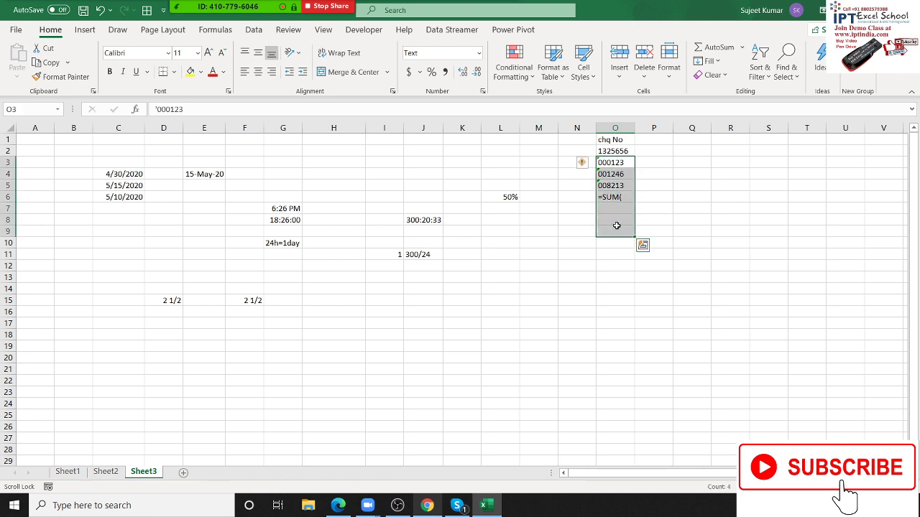
click(614, 128)
right_click(612, 130)
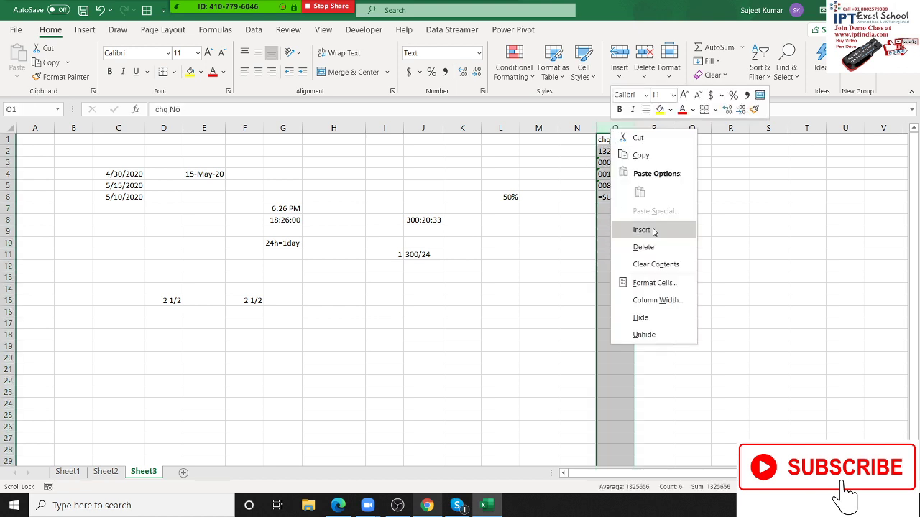
key(Escape)
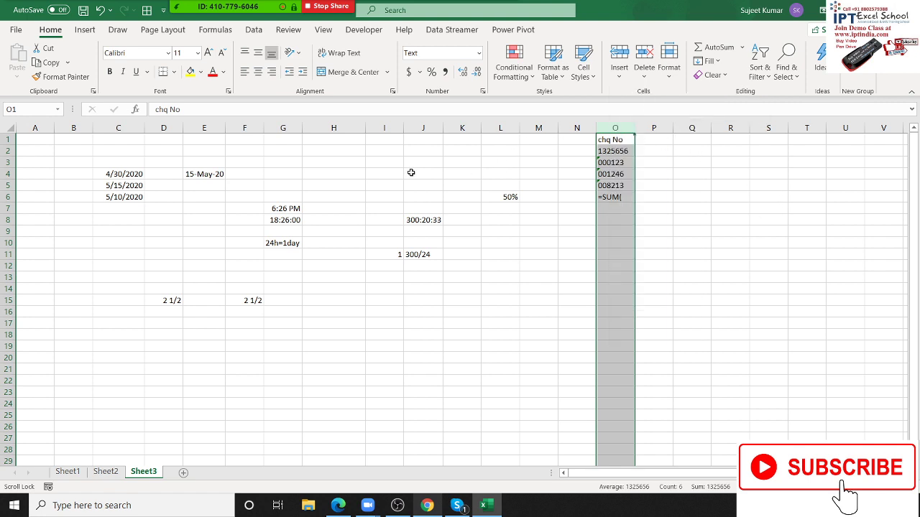
drag(667, 139, 679, 139)
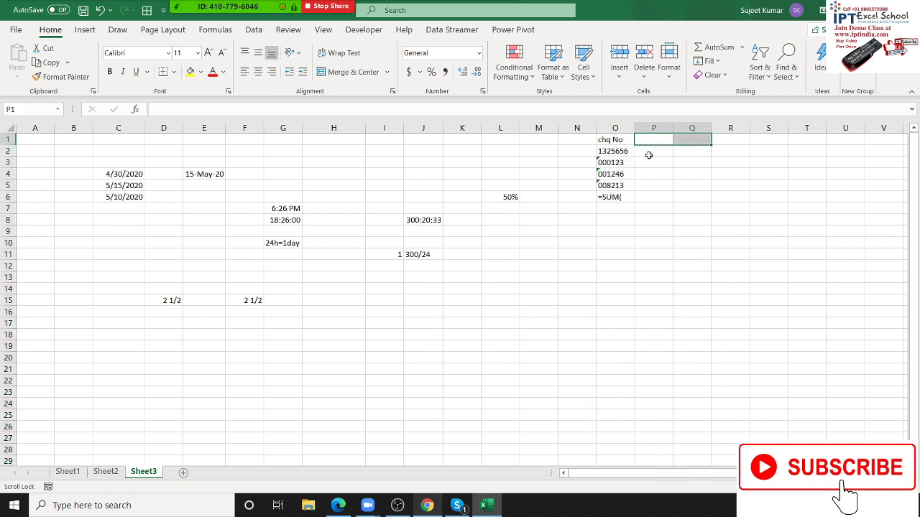
click(649, 154)
text(23132131234)
click(650, 156)
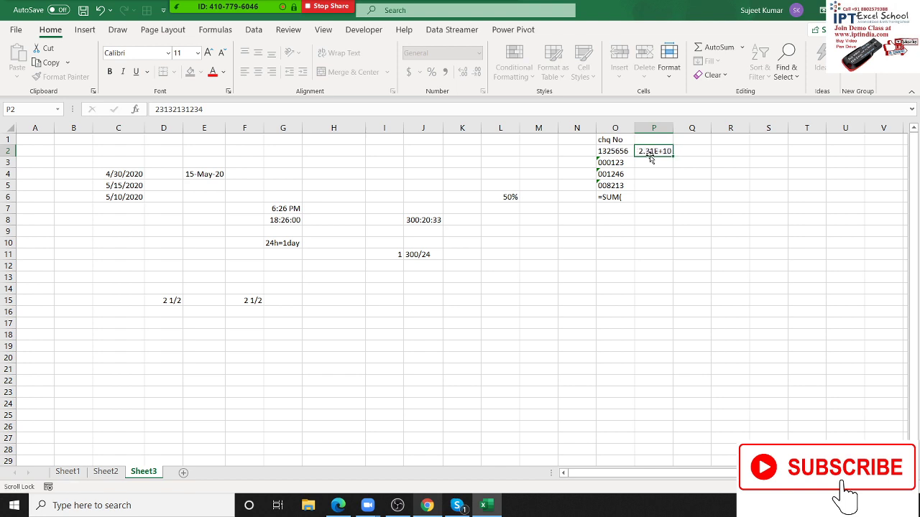
double_click(670, 151)
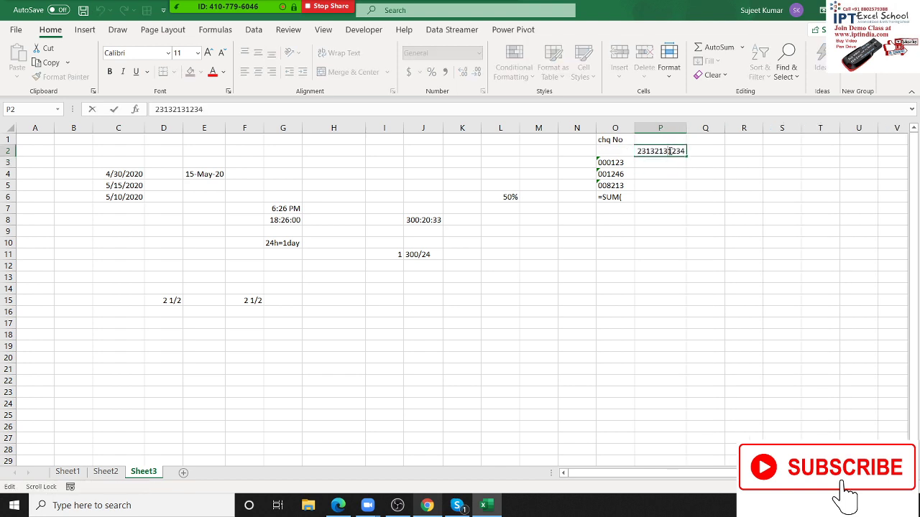
text(56)
key(Return)
click(669, 156)
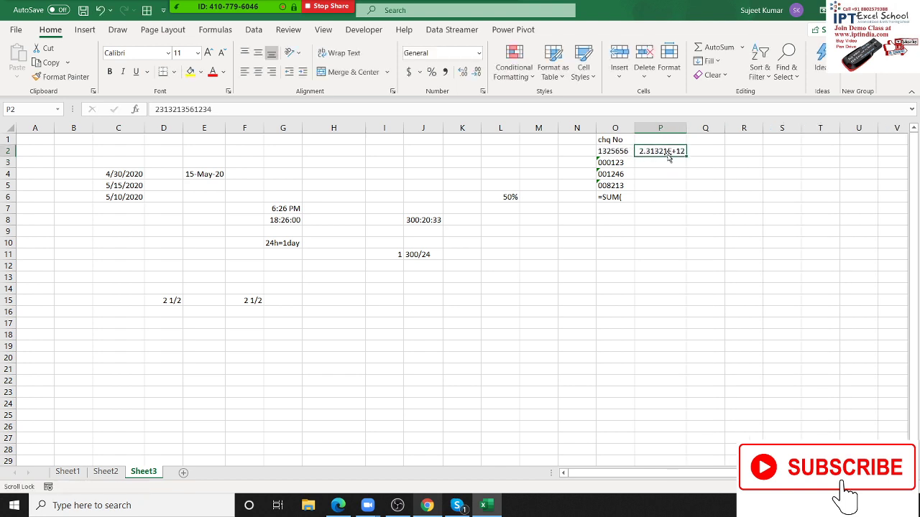
click(369, 109)
text(6545656)
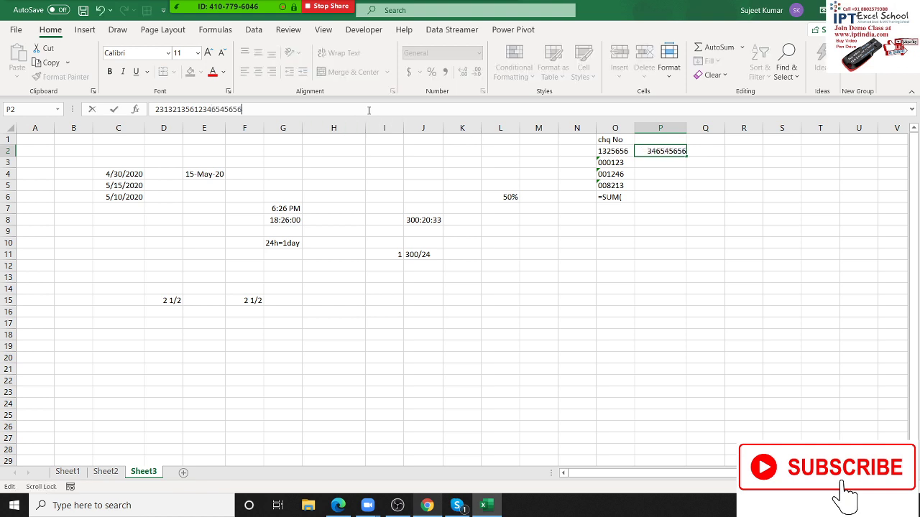
key(Return)
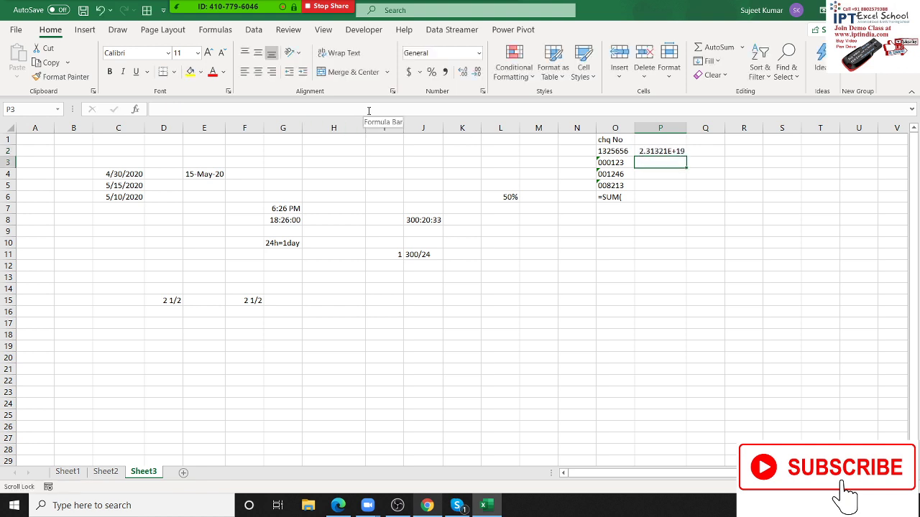
Check P2's stored value with its trailing zeros, then clear the cell.
click(661, 152)
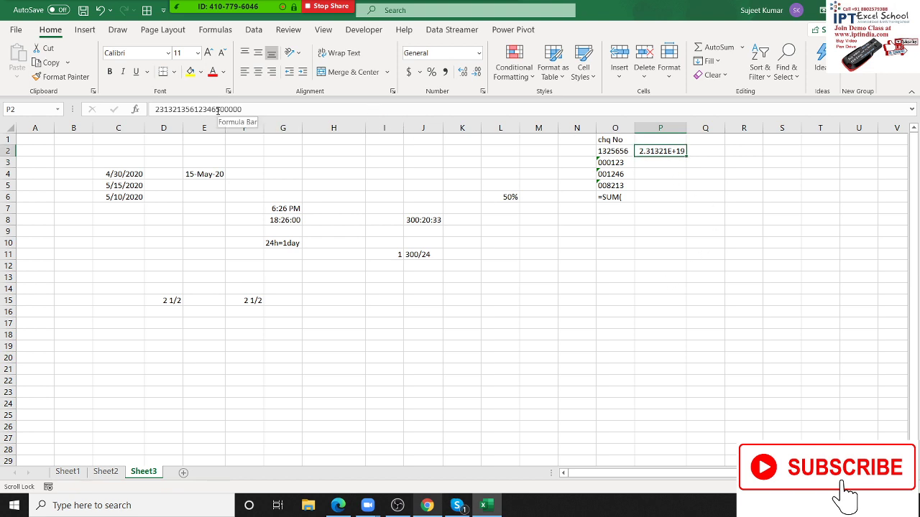
drag(220, 109, 251, 115)
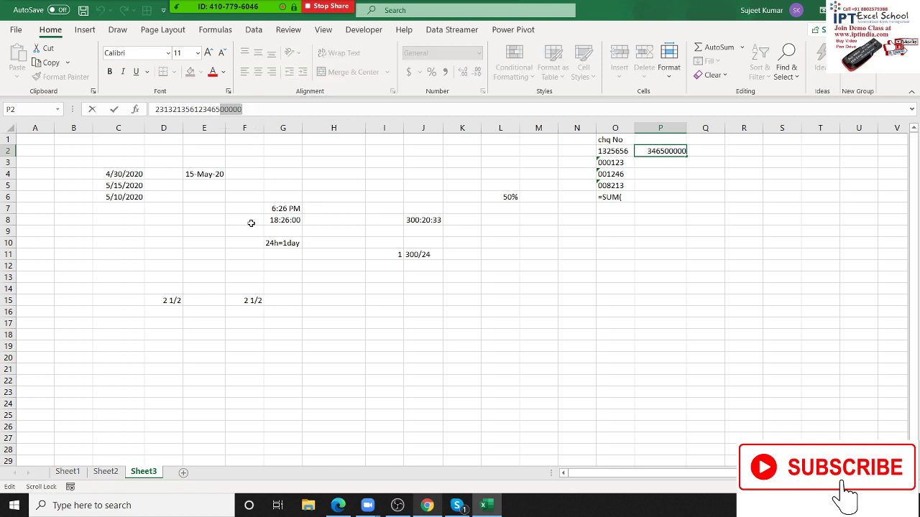
key(Escape)
key(Delete)
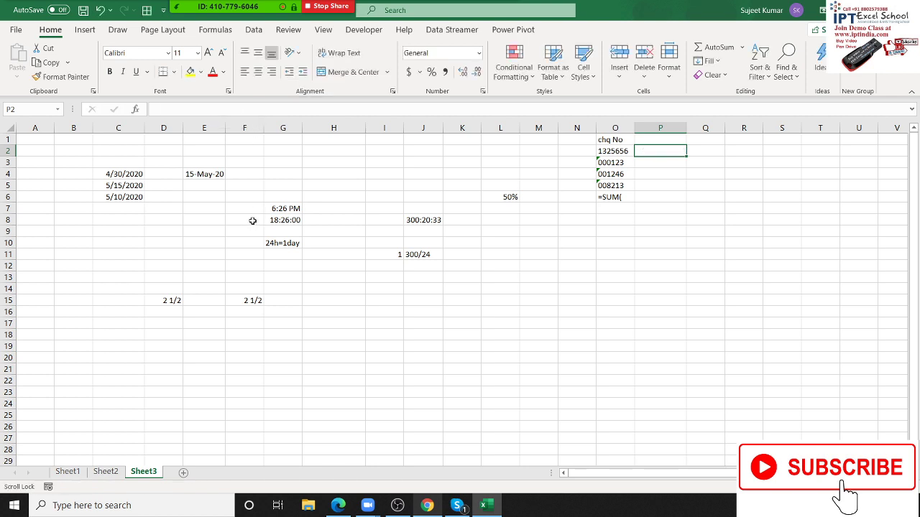
click(676, 131)
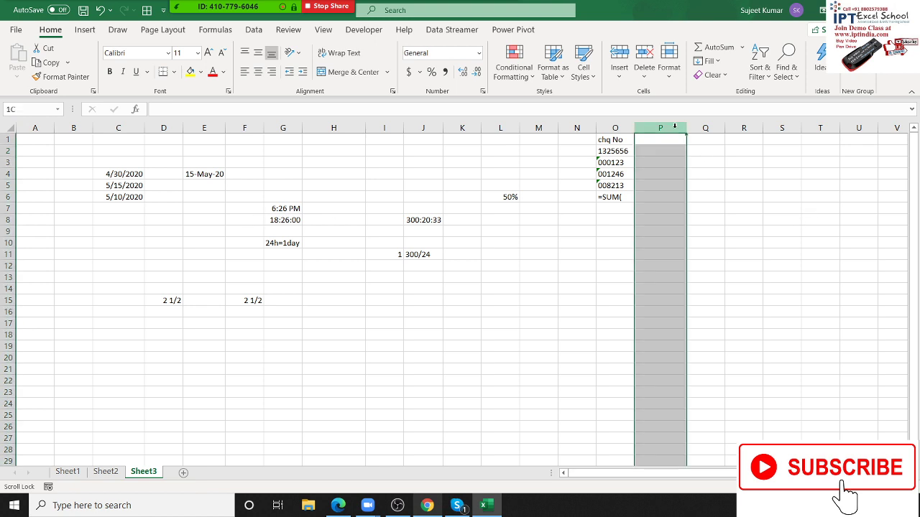
right_click(676, 131)
click(718, 282)
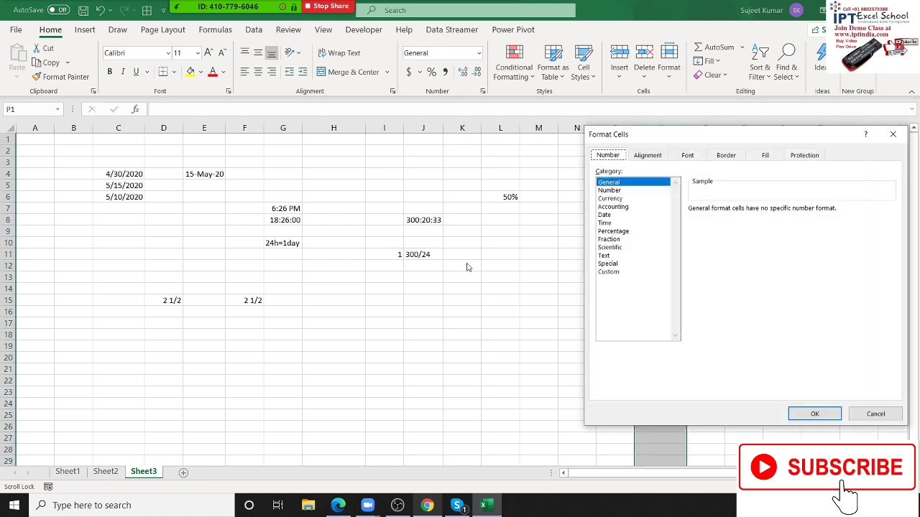
click(604, 256)
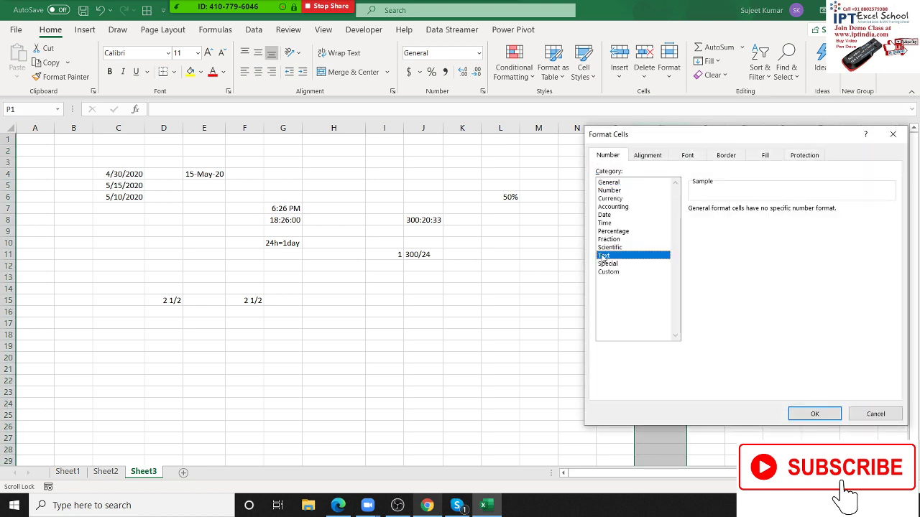
click(815, 414)
click(662, 141)
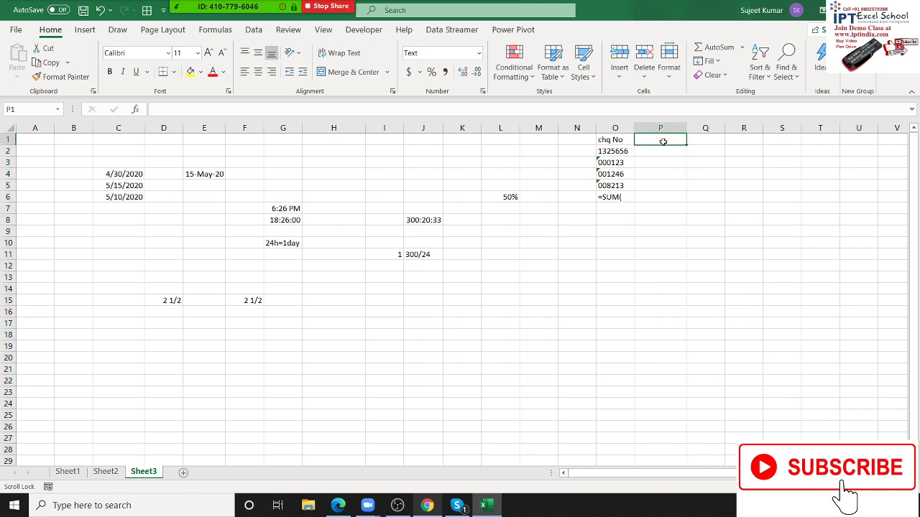
text(0215213103216132031)
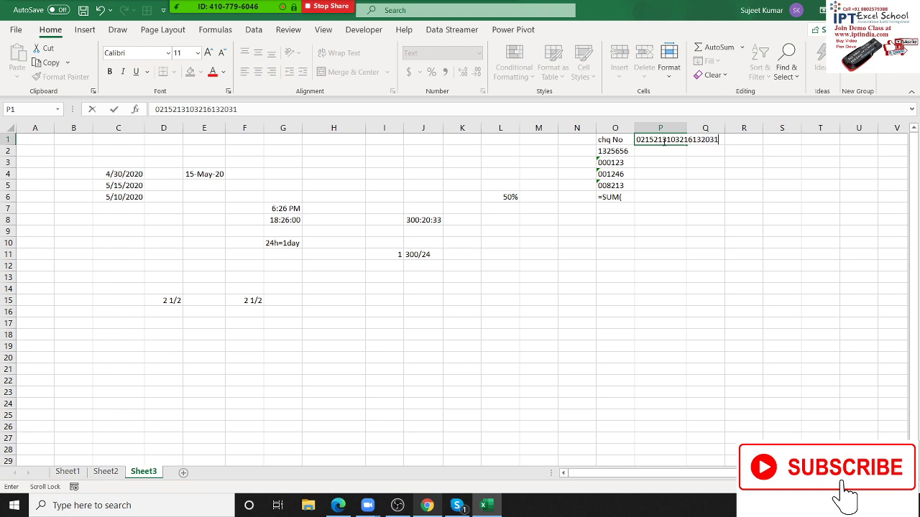
text(63132103132103113)
key(Return)
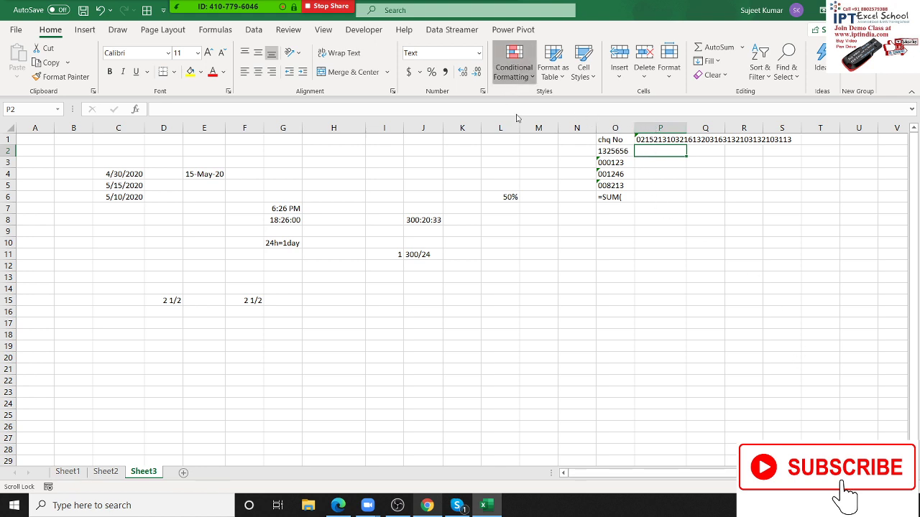
Glance at the conditional formatting menu and column P's width setting, closing both unchanged.
click(513, 68)
click(663, 164)
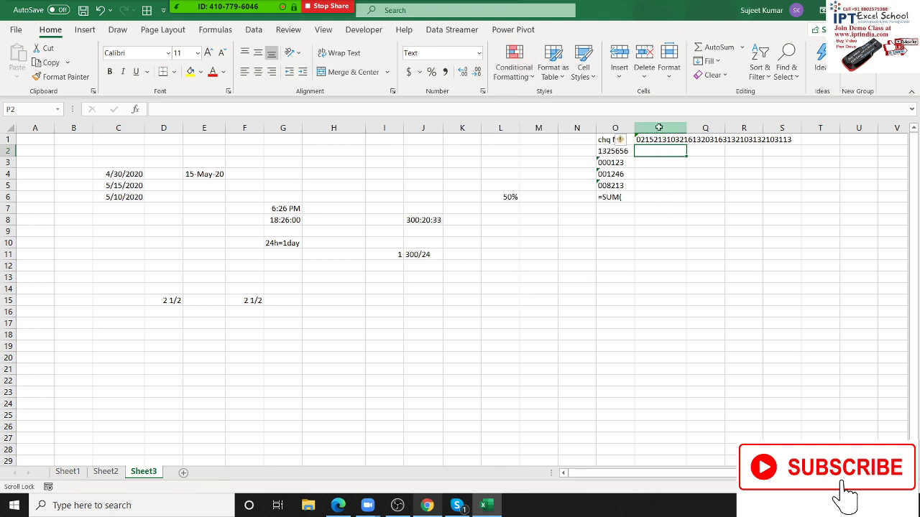
click(660, 128)
right_click(649, 194)
click(697, 365)
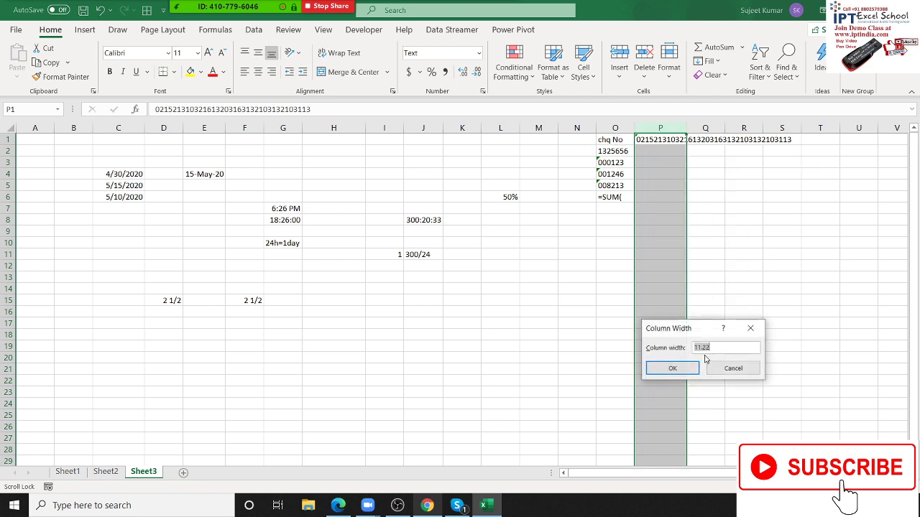
key(Escape)
Open Format Cells for column P and compare the Special Phone Number and Social Security Number formats.
right_click(672, 211)
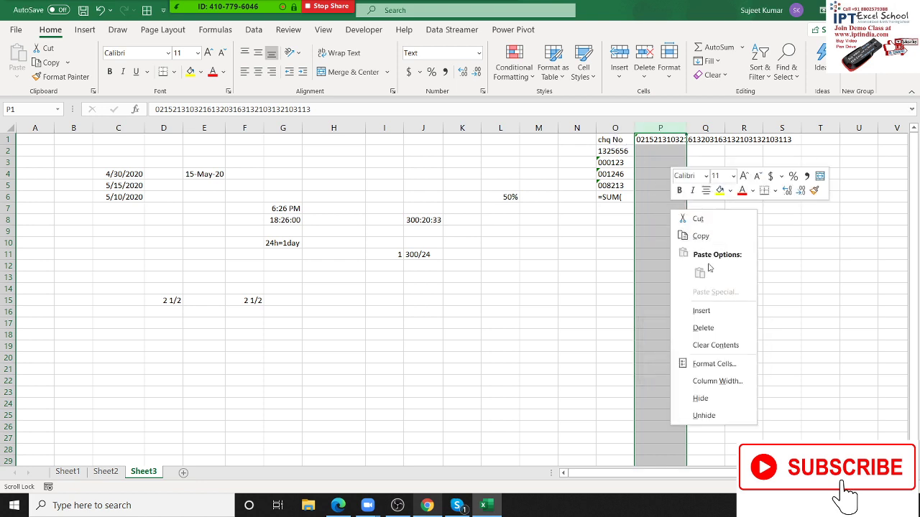
click(734, 363)
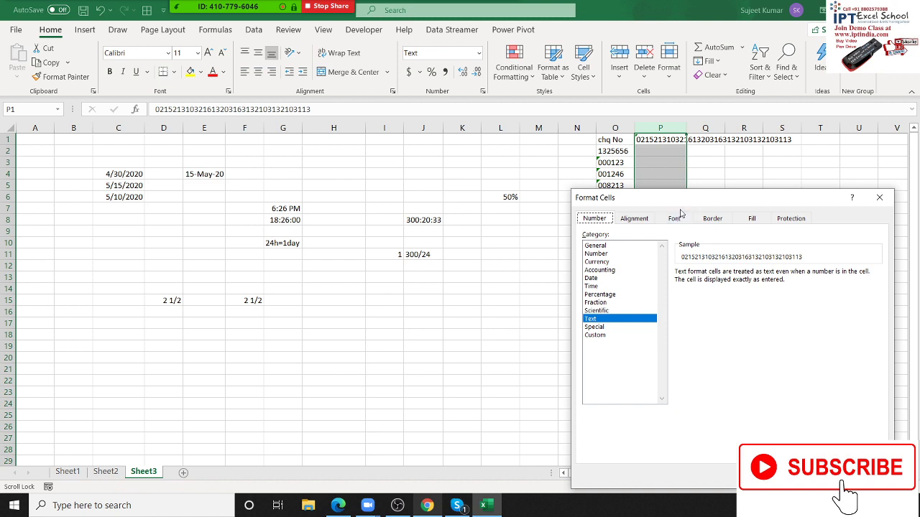
drag(688, 200, 481, 122)
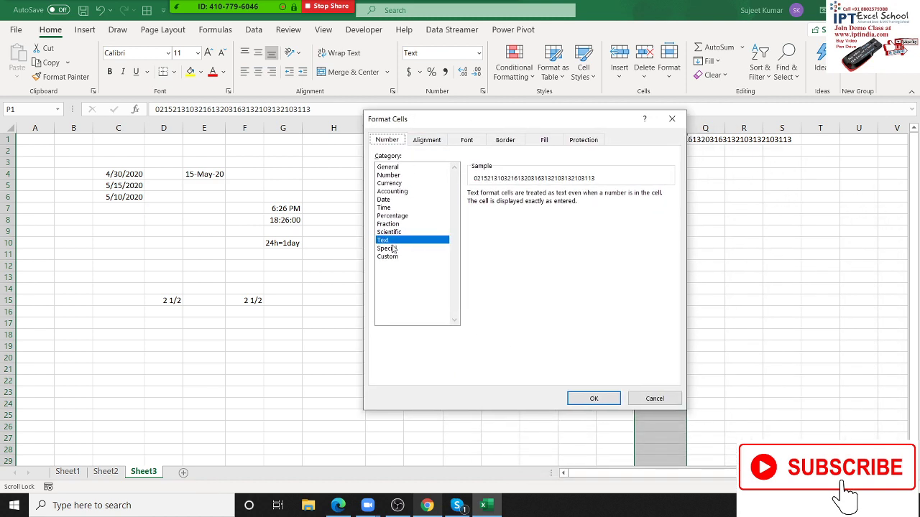
click(393, 250)
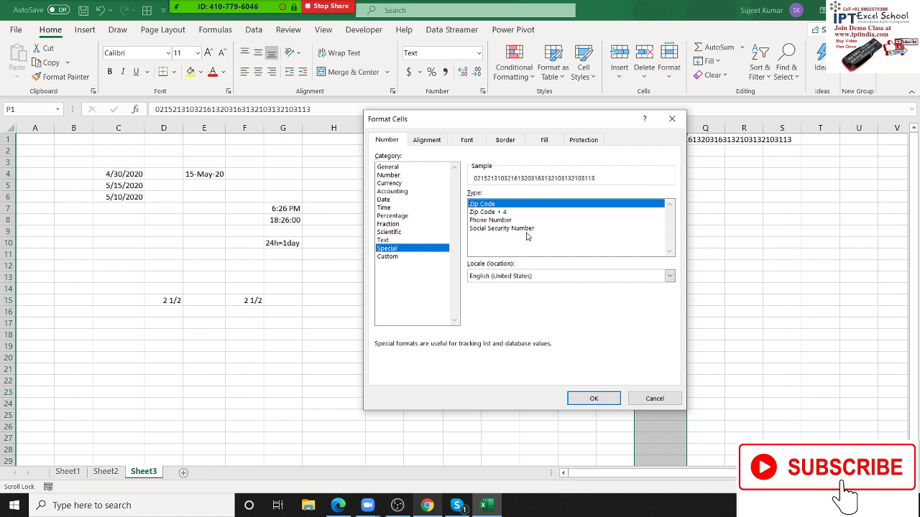
click(510, 221)
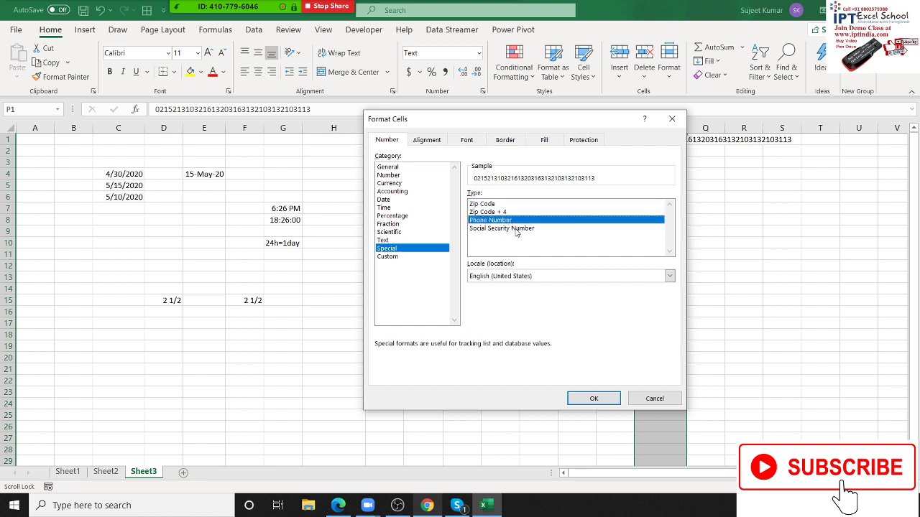
click(516, 229)
click(506, 222)
Look at the Custom, General and Number format categories.
click(388, 257)
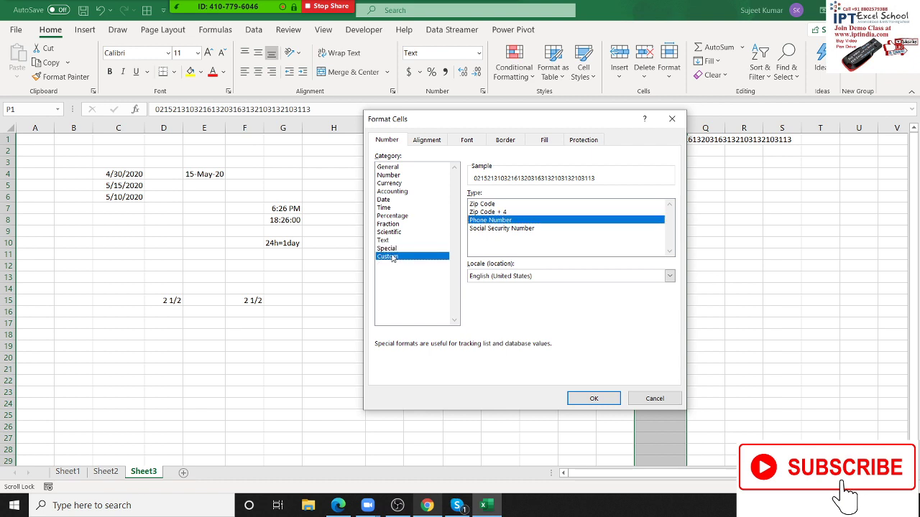
drag(670, 271, 669, 230)
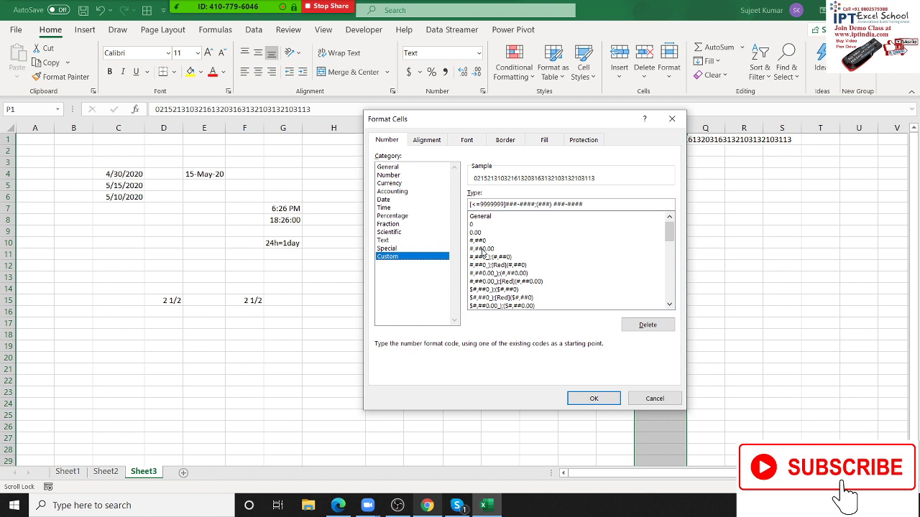
click(389, 169)
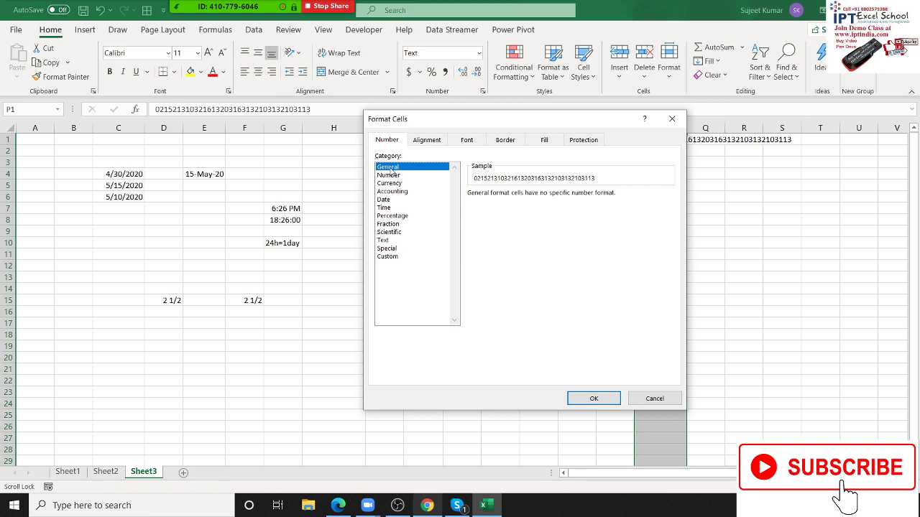
click(392, 175)
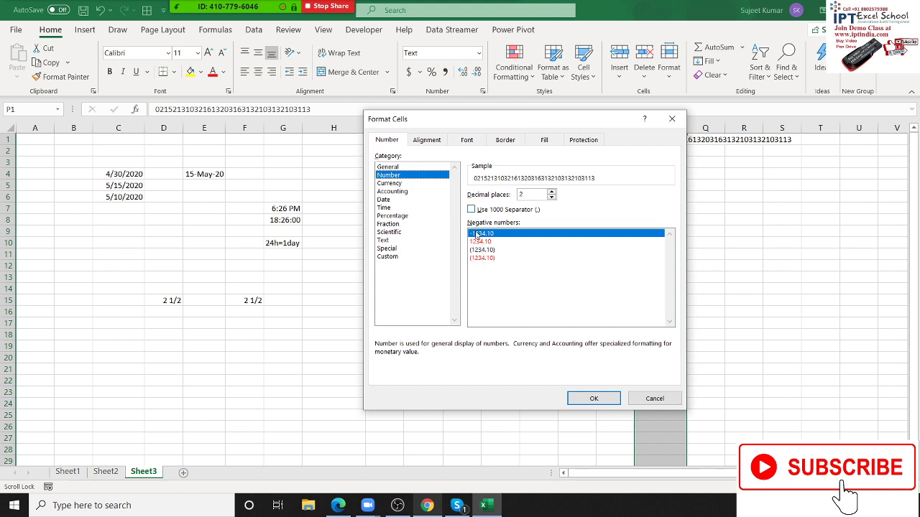
Review the Currency, Accounting and Date categories, checking the currency symbols and date locales.
click(402, 184)
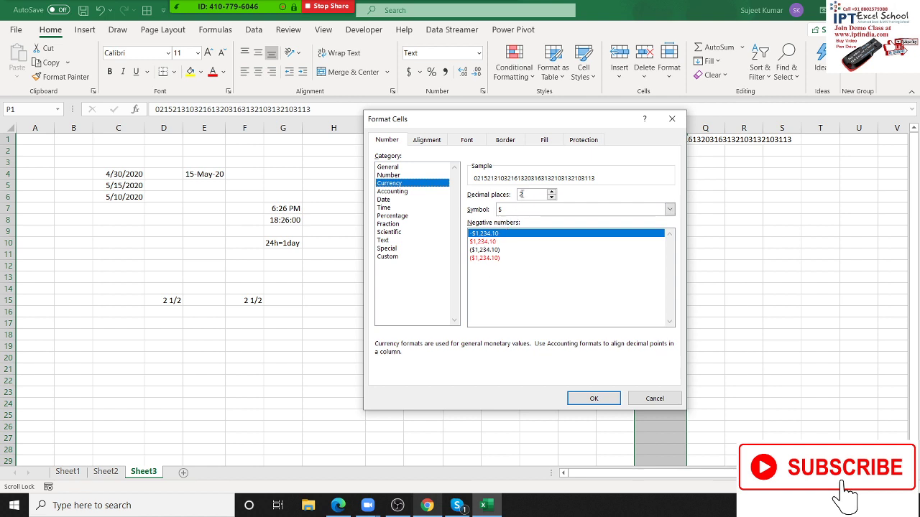
click(400, 193)
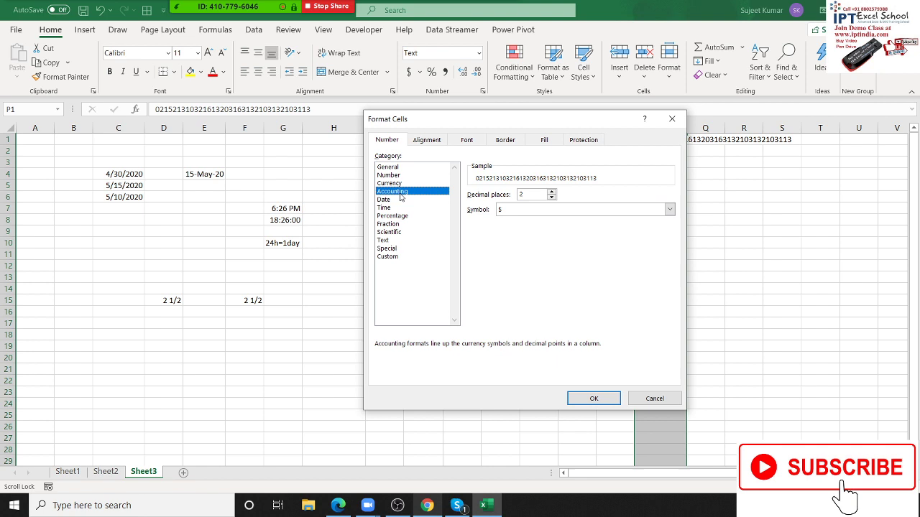
click(511, 211)
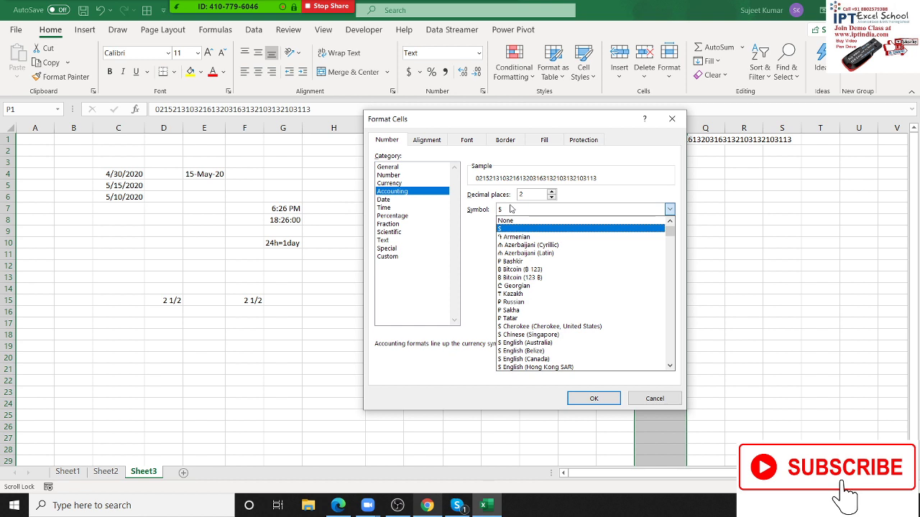
click(424, 202)
click(424, 201)
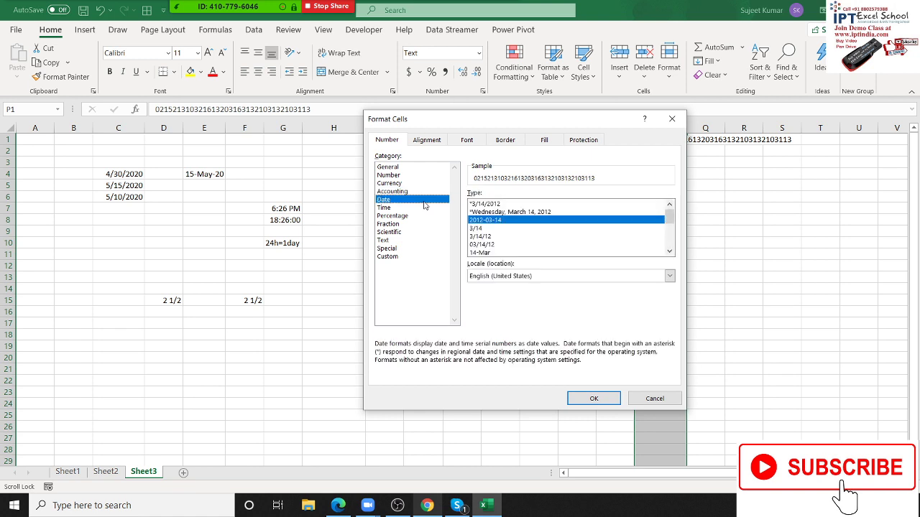
click(504, 278)
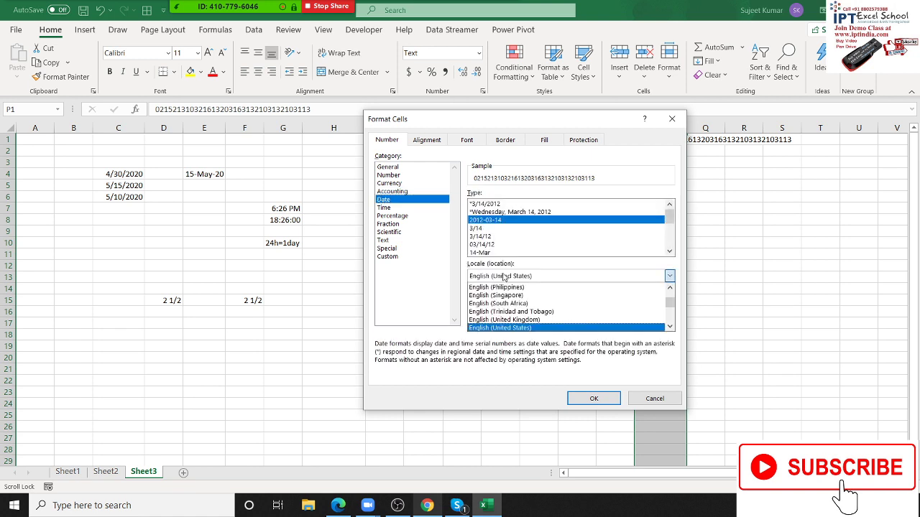
click(403, 200)
Review Time (37:30:55), Percentage and Fraction, then settle on the Text category.
click(395, 208)
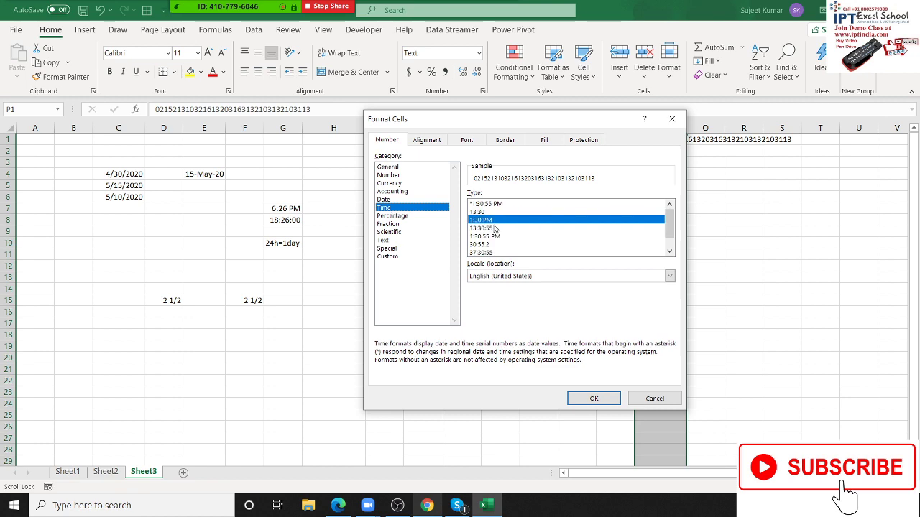
drag(470, 128, 563, 130)
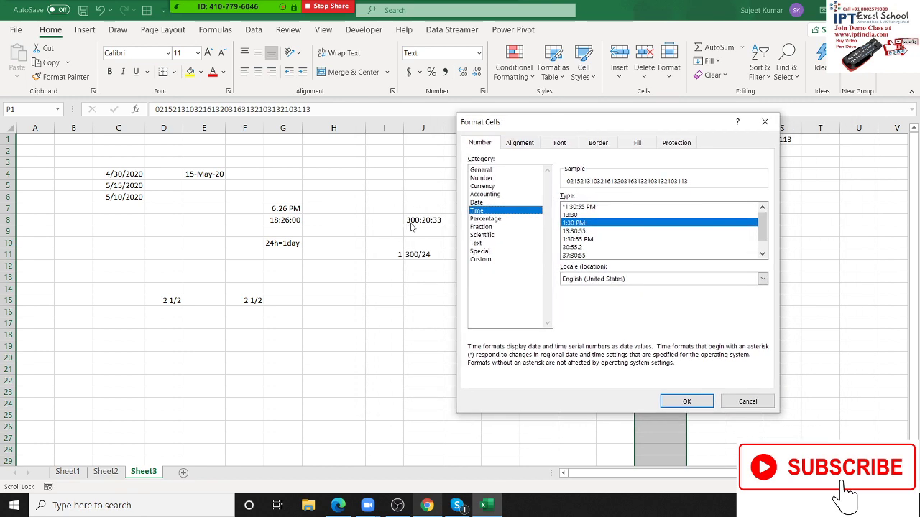
click(580, 255)
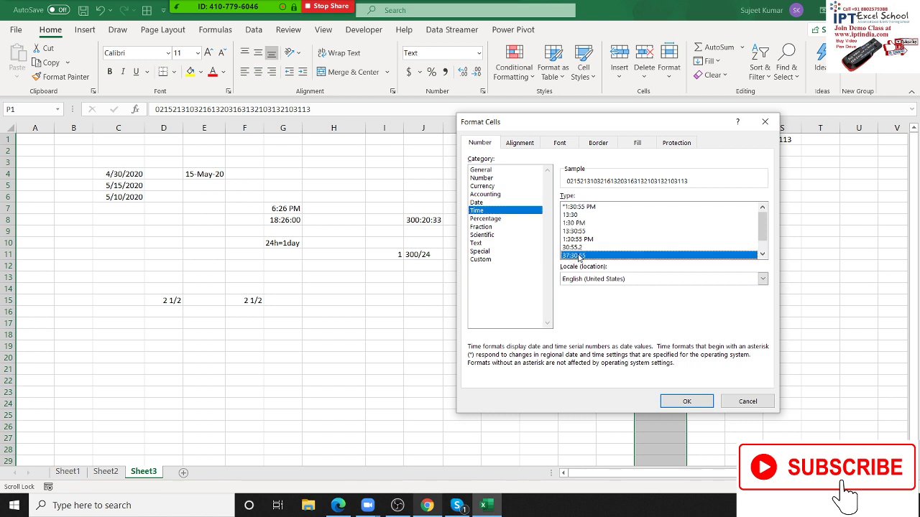
click(501, 218)
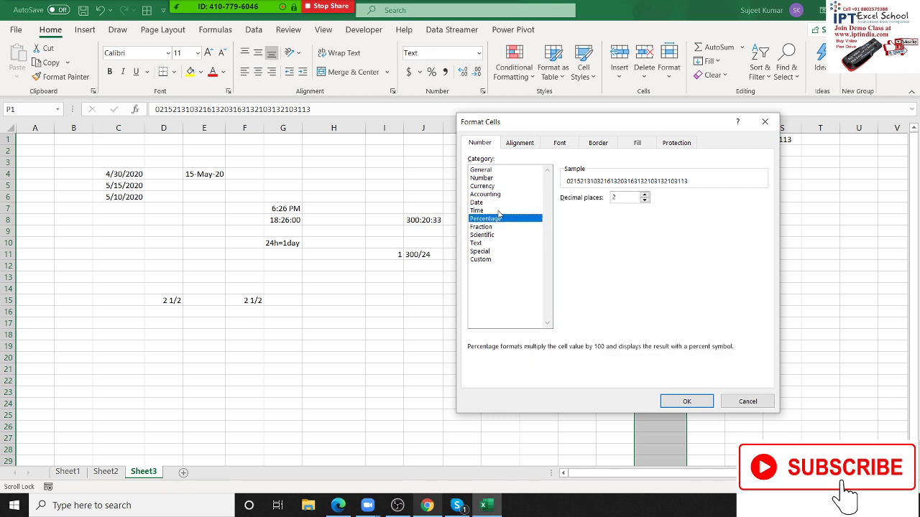
click(491, 228)
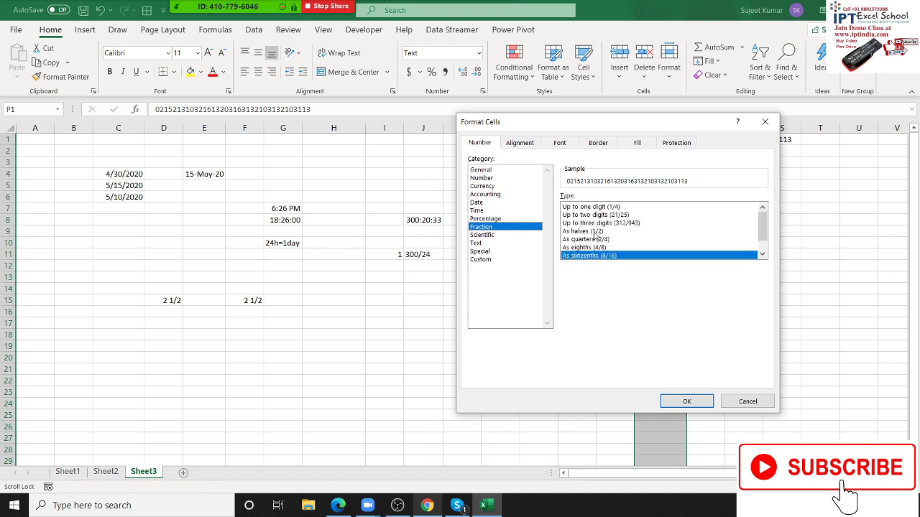
click(476, 243)
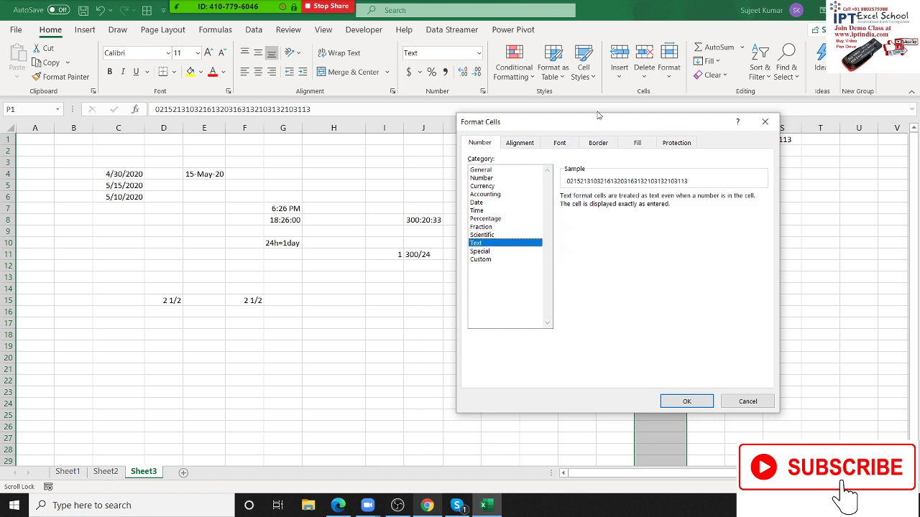
mouse_move(560, 130)
mouse_down()
mouse_move(213, 142)
mouse_move(326, 145)
mouse_up()
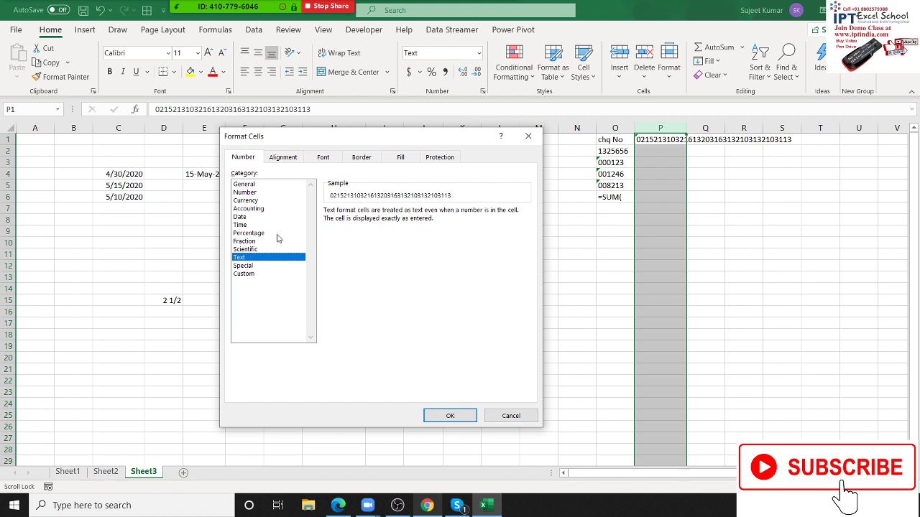
Switch to the Custom category to see the @ text code and scroll the Type list.
click(246, 274)
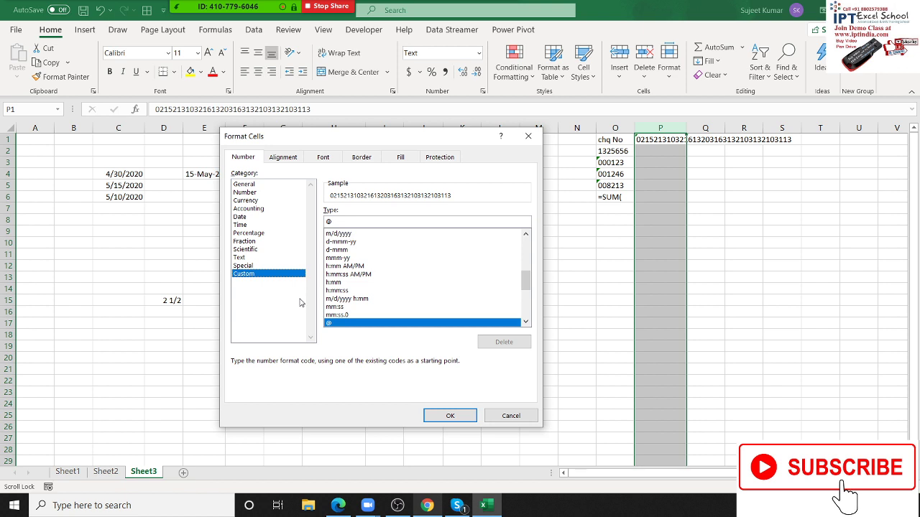
mouse_move(526, 281)
mouse_down()
mouse_move(535, 229)
mouse_move(515, 319)
mouse_move(530, 229)
mouse_up()
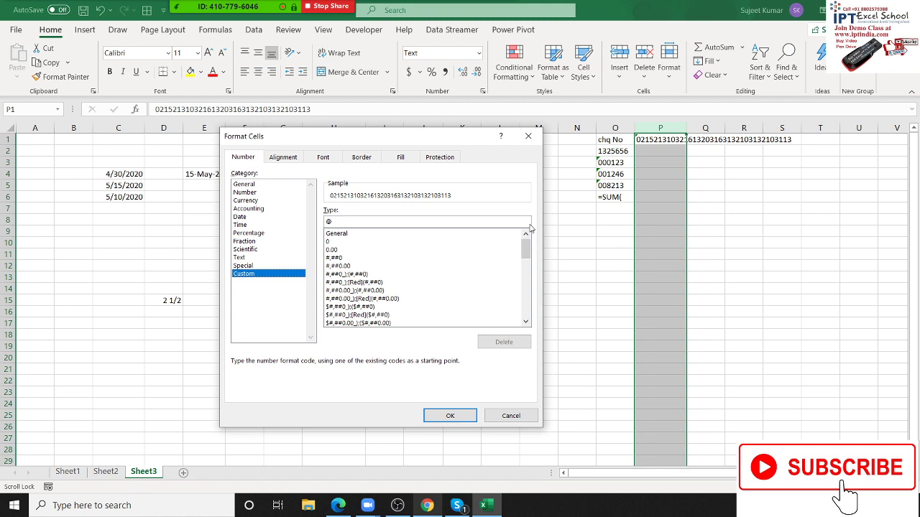
Close Format Cells and enter the phone number in cell H14, correcting a typo.
click(525, 141)
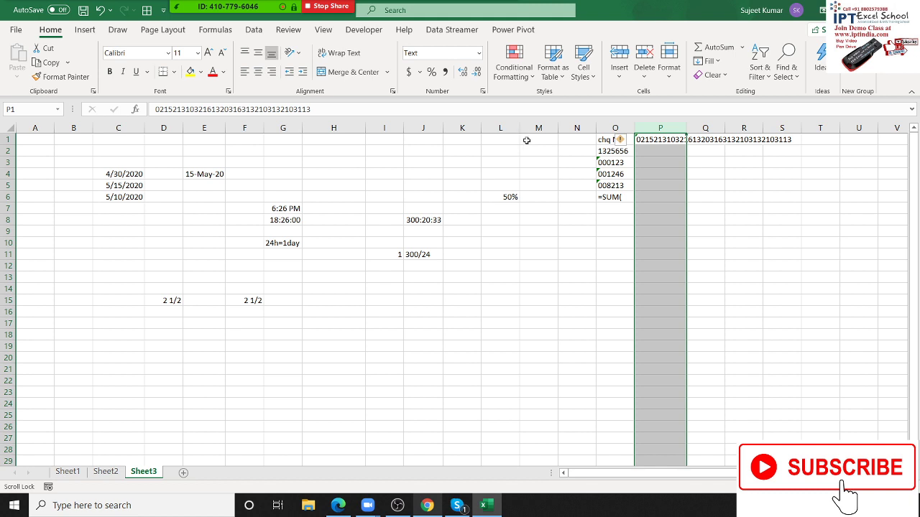
click(360, 288)
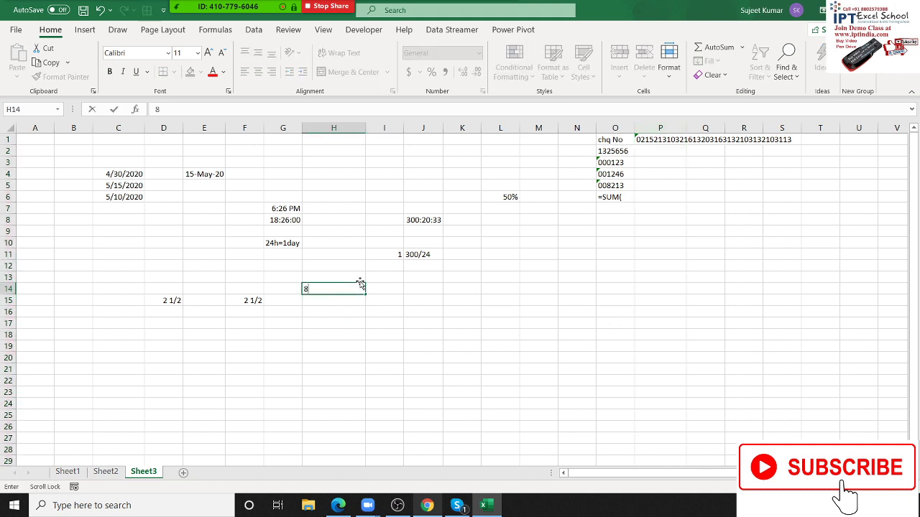
key(Return)
click(332, 290)
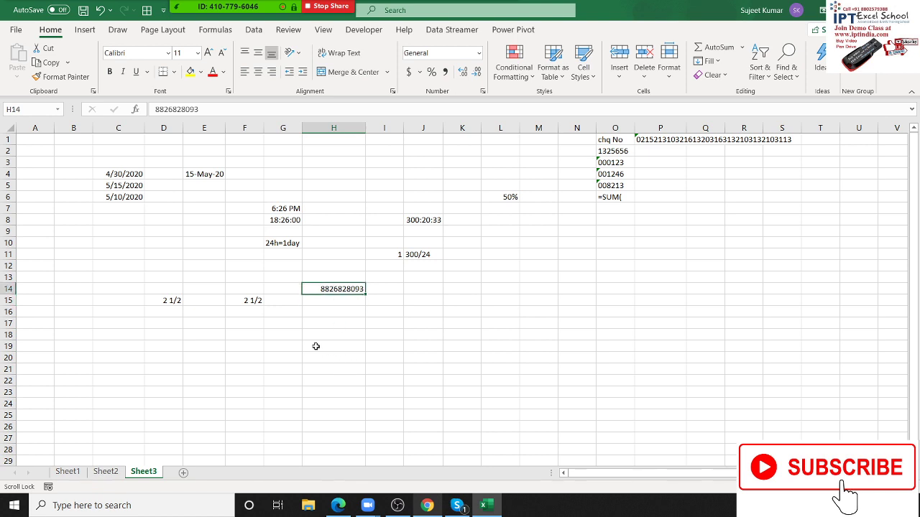
Copy the phone number from H14 and send it as a Skype chat message.
scroll(352, 335, up, 3)
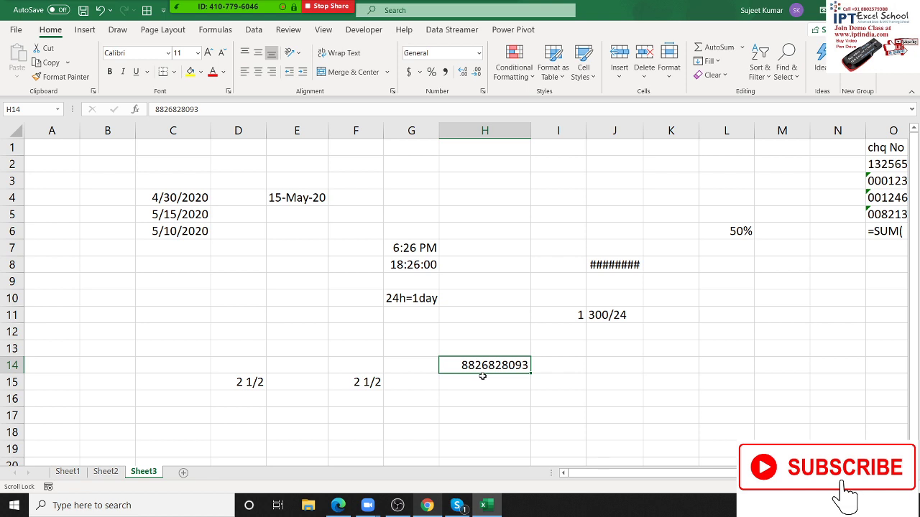
key(ctrl+c)
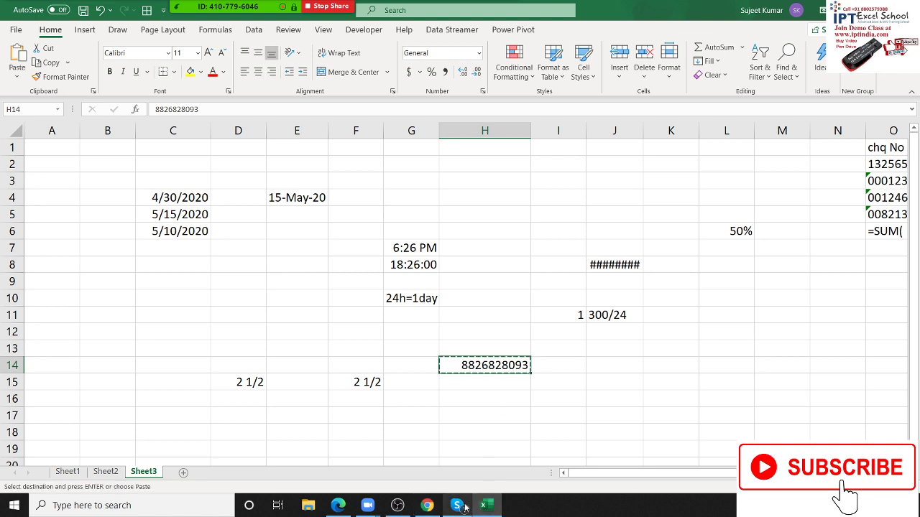
click(459, 506)
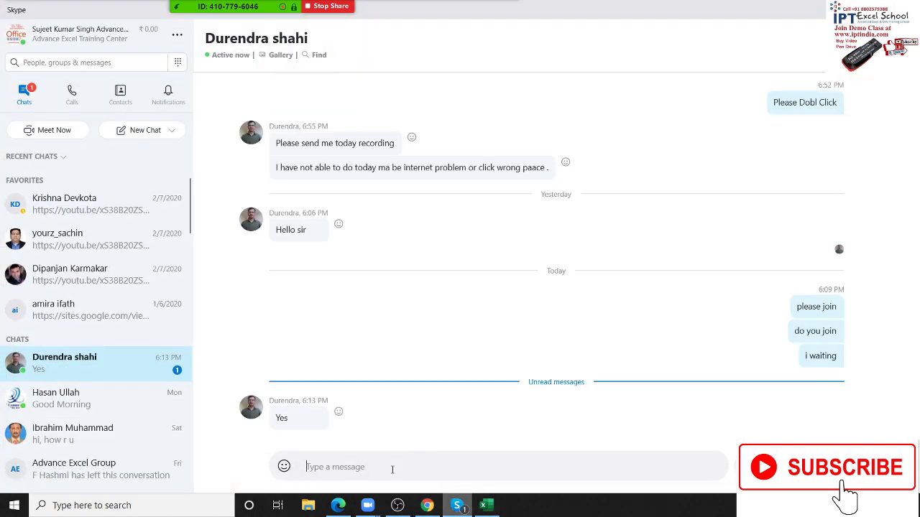
key(ctrl+v)
key(Return)
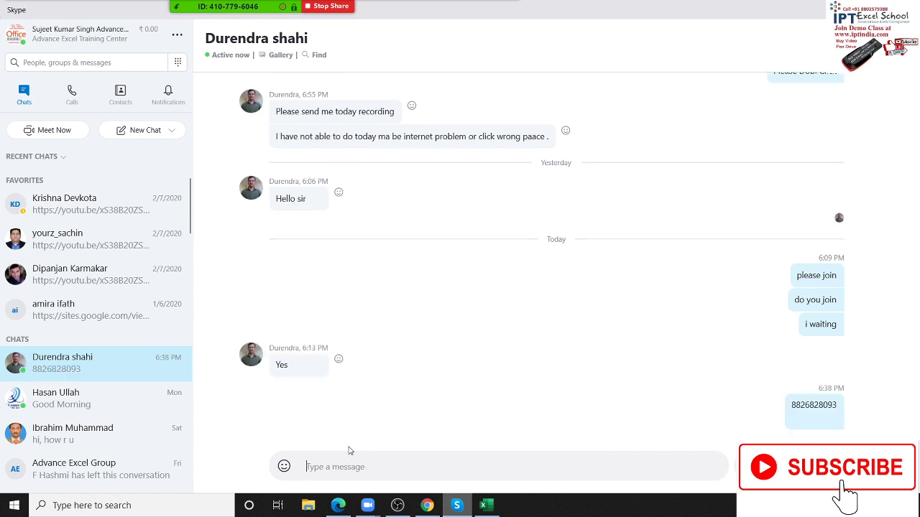
Minimize Skype and end the Zoom meeting.
click(456, 505)
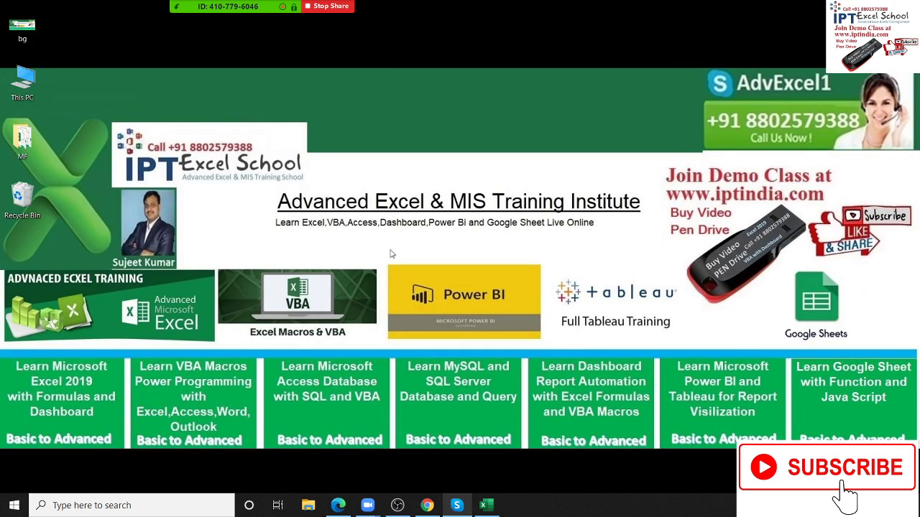
mouse_move(221, 5)
click(502, 15)
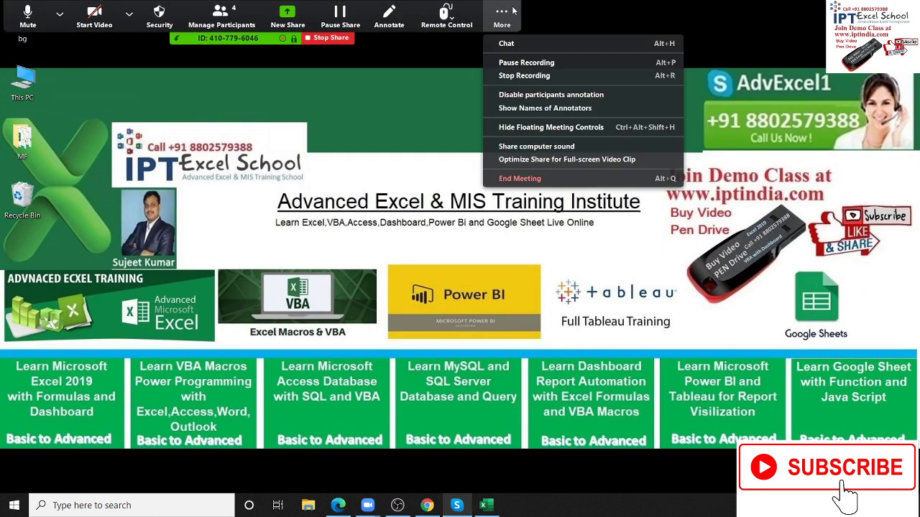
click(552, 179)
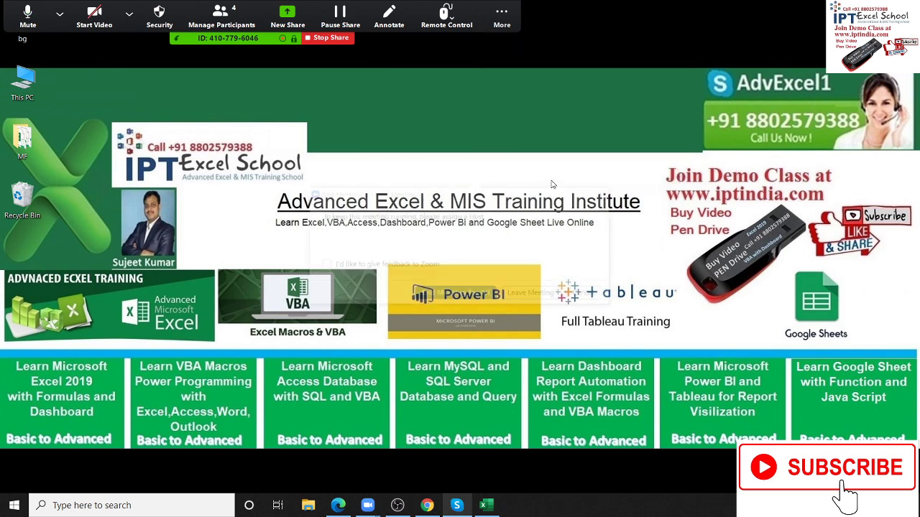